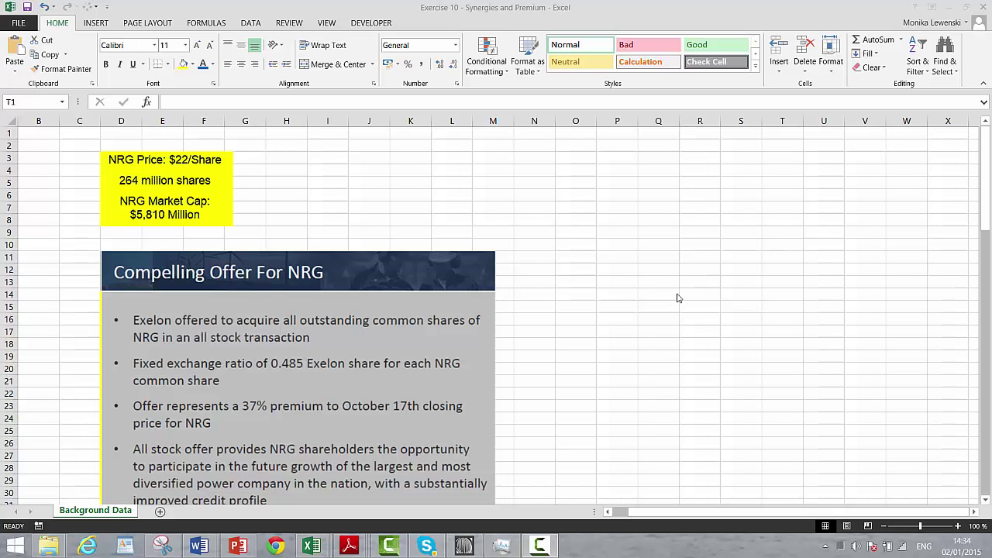
Show the Transaction Is Accretive EPS slide in rows 31–60 of Background Data.
key("alt+Tab")
key("Down")
key("Down")
key("Left")
key("Left")
key("Left")
key("Left")
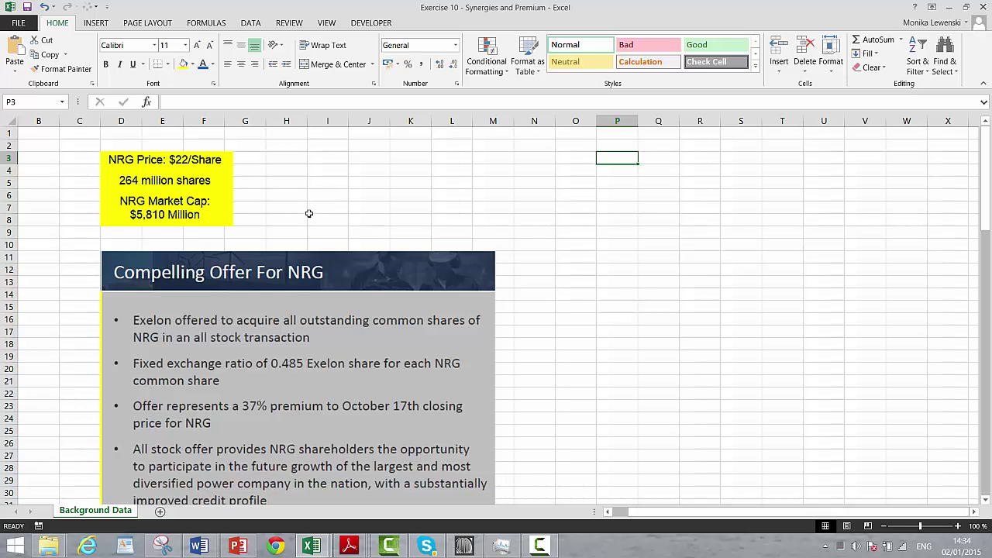
key("Page_Down")
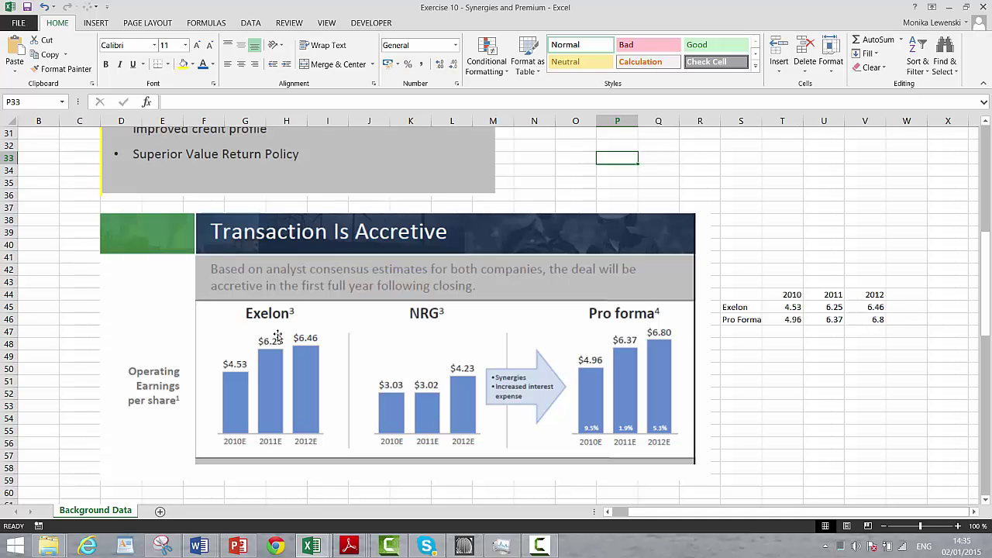
Compare the NRG offer summary with the accretive earnings slide, ending in column A.
key("Page_Up")
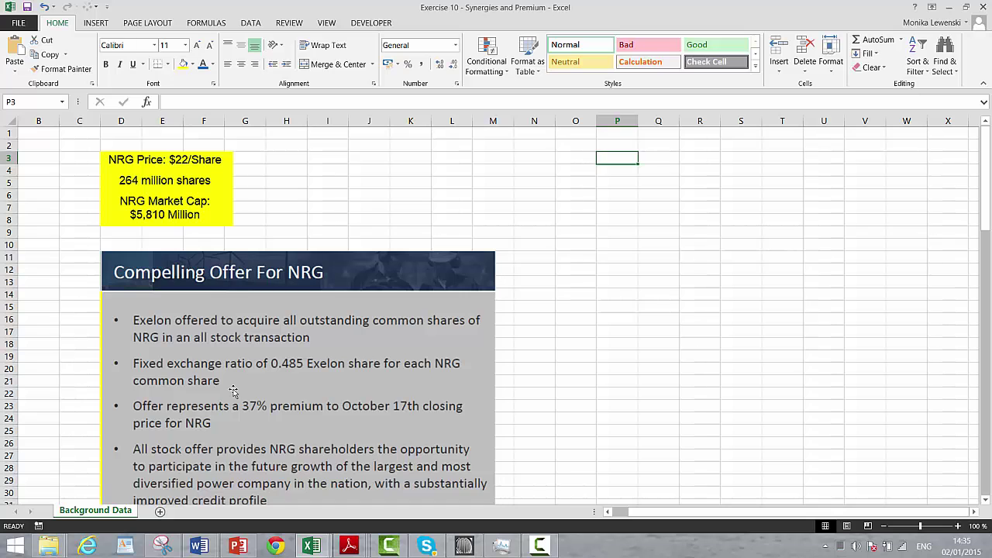
key("Page_Down")
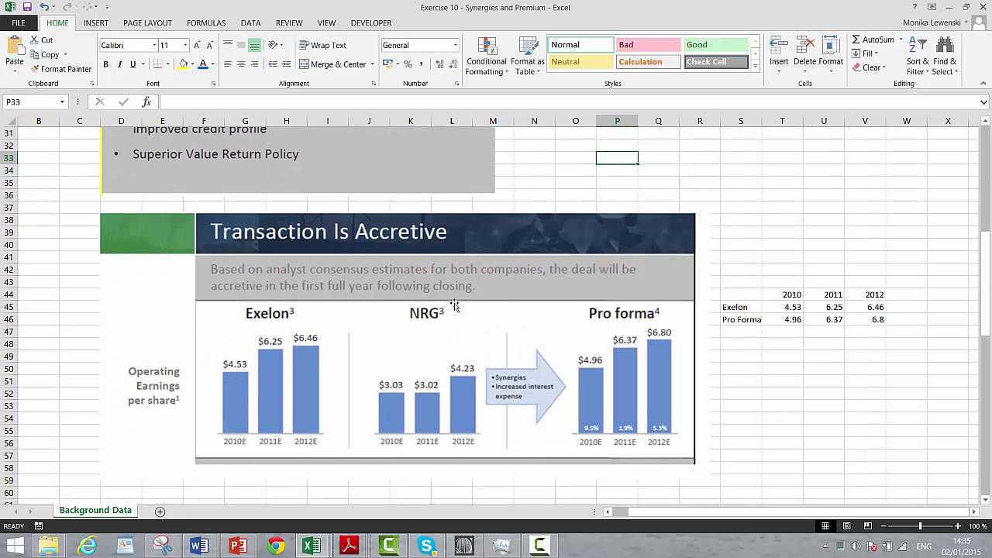
key("Page_Up")
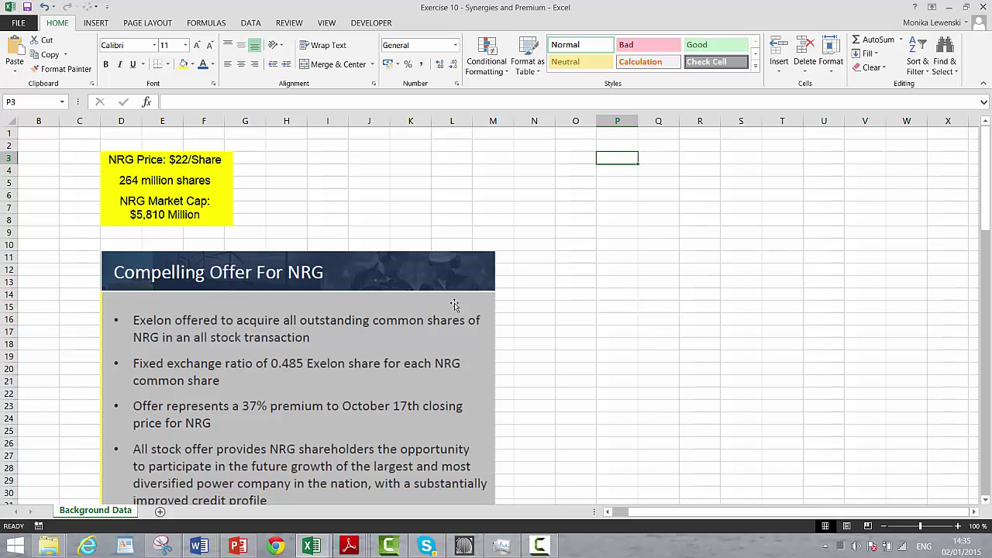
key("Down")
key("Down")
key("Down")
key("Down")
key("Down")
key("Down")
key("Down")
key("Down")
key("Down")
key("Down")
key("Down")
key("Down")
key("Down")
key("Down")
key("Down")
key("Down")
key("Down")
key("Down")
key("Down")
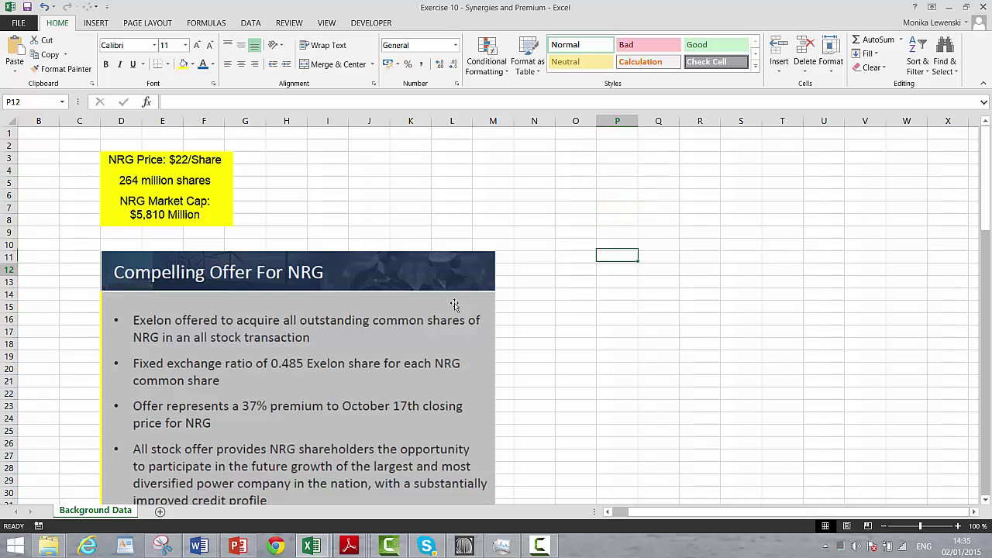
key("Left")
key("Left")
key("Left")
key("Left")
key("Left")
key("Left")
key("Left")
key("Left")
key("Left")
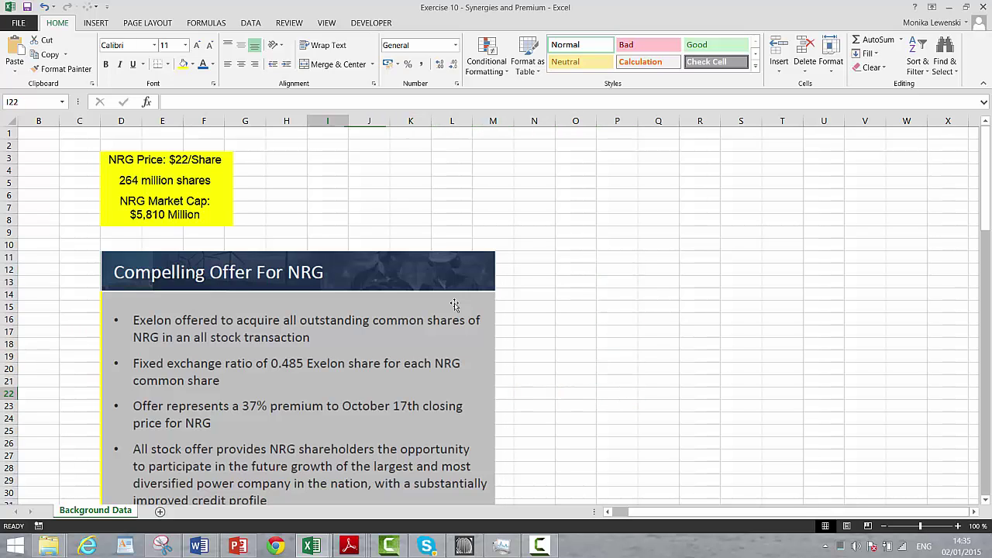
key("Left")
key("Left")
key("Left")
key("Left")
key("Left")
key("Left")
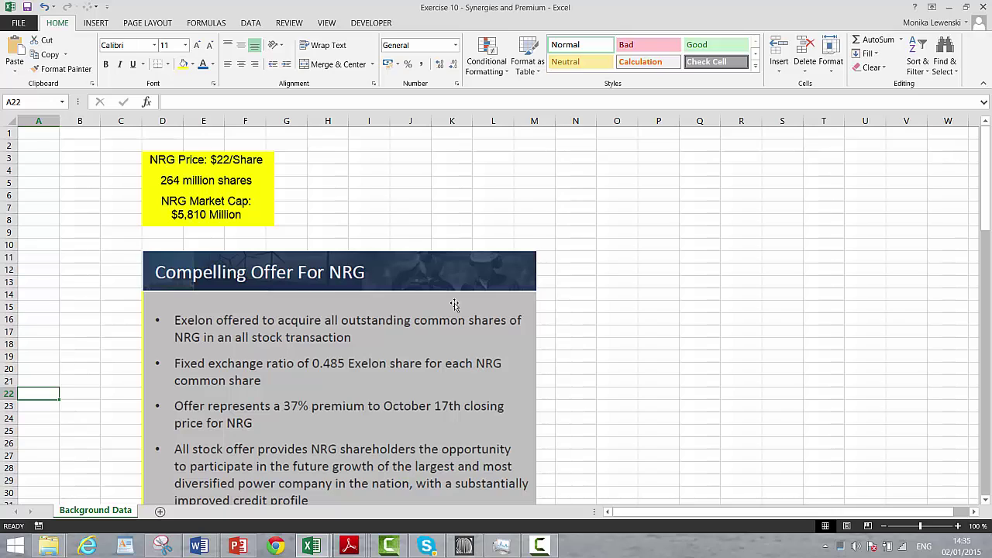
Review NRG's $22 price, 264 million shares and $5,810 million market cap near the top.
key("Up")
key("Up")
key("Up")
key("Up")
key("Up")
key("Up")
key("Up")
key("Up")
key("Up")
key("Up")
key("Up")
key("Up")
key("Up")
key("Up")
key("Up")
key("Up")
key("Up")
key("Up")
key("Up")
key("Up")
key("Right")
key("Right")
key("Right")
key("Right")
key("Down")
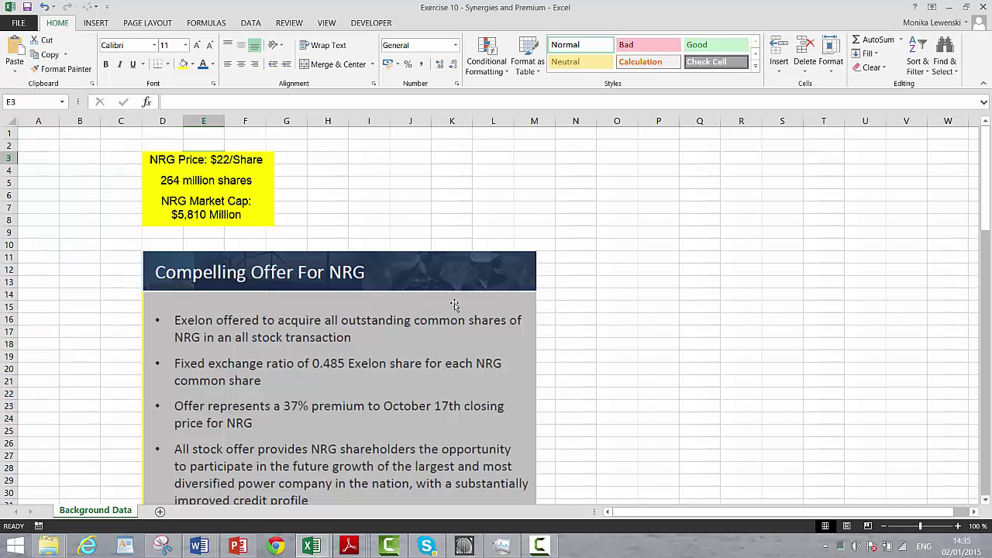
key("Right")
key("Down")
key("Down")
key("Down")
key("Down")
key("Left")
key("Left")
key("Left")
key("Left")
key("Left")
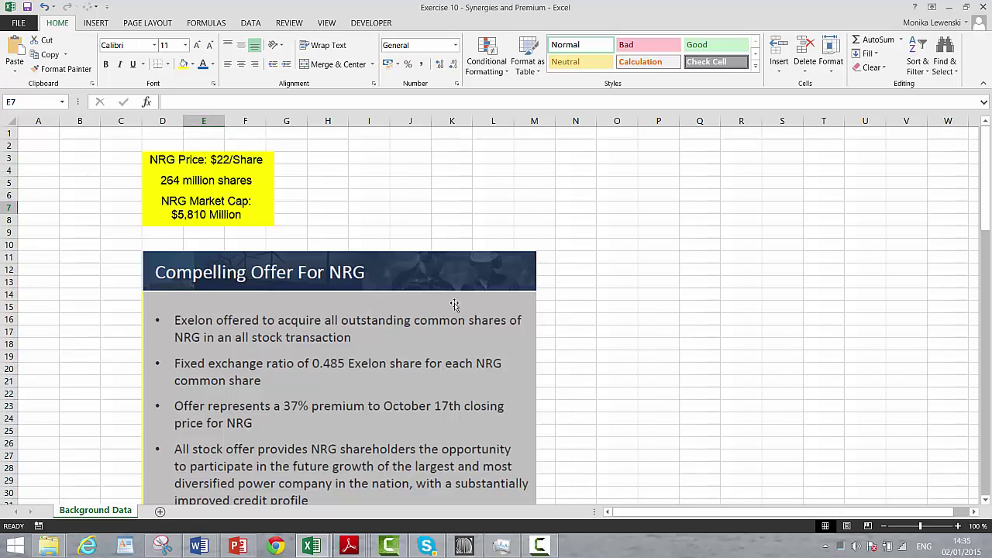
key("Up")
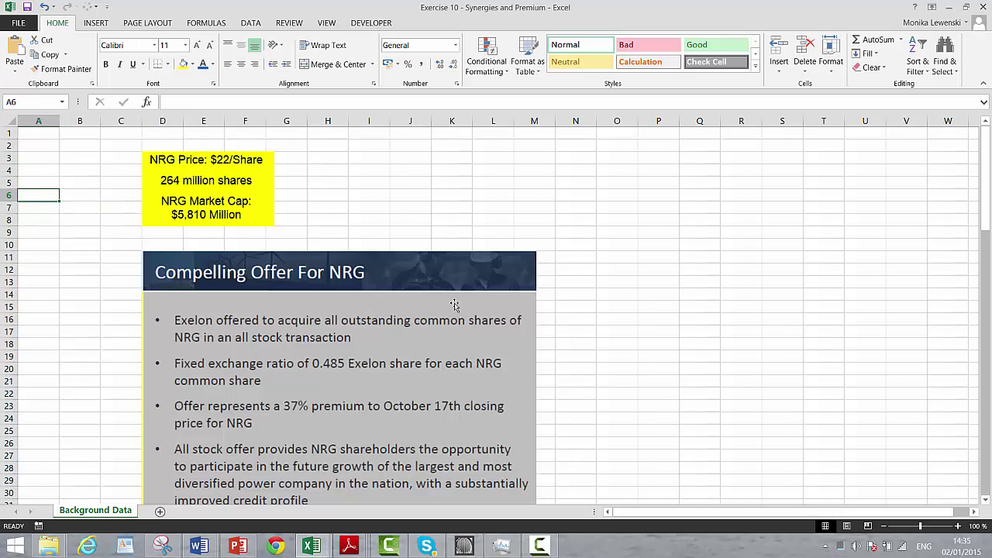
key("Down")
key("Down")
key("Down")
key("Down")
key("Down")
key("Down")
key("Down")
key("Down")
key("Down")
key("Down")
key("Down")
key("Down")
key("Down")
key("Down")
key("Down")
key("Down")
key("Down")
key("Down")
key("Down")
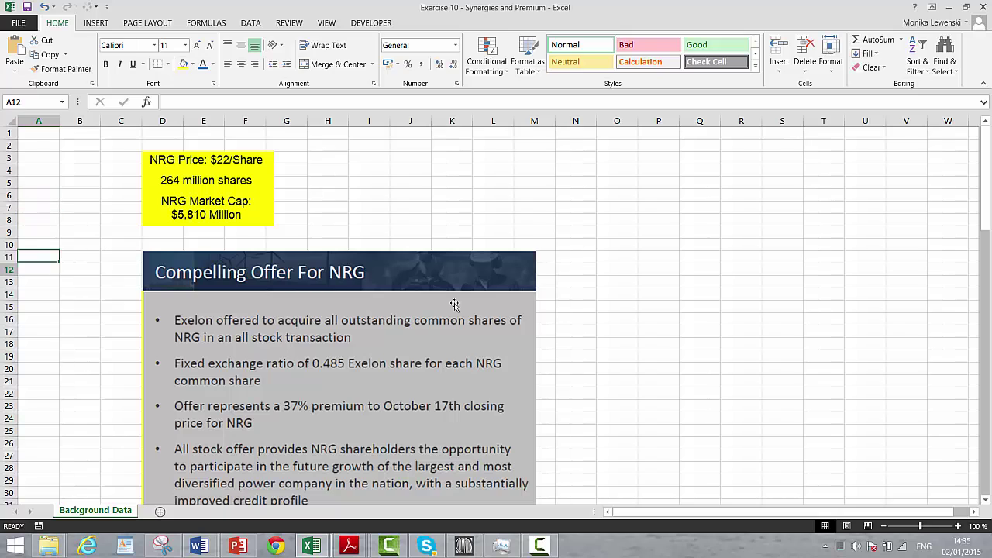
key("Up")
key("Up")
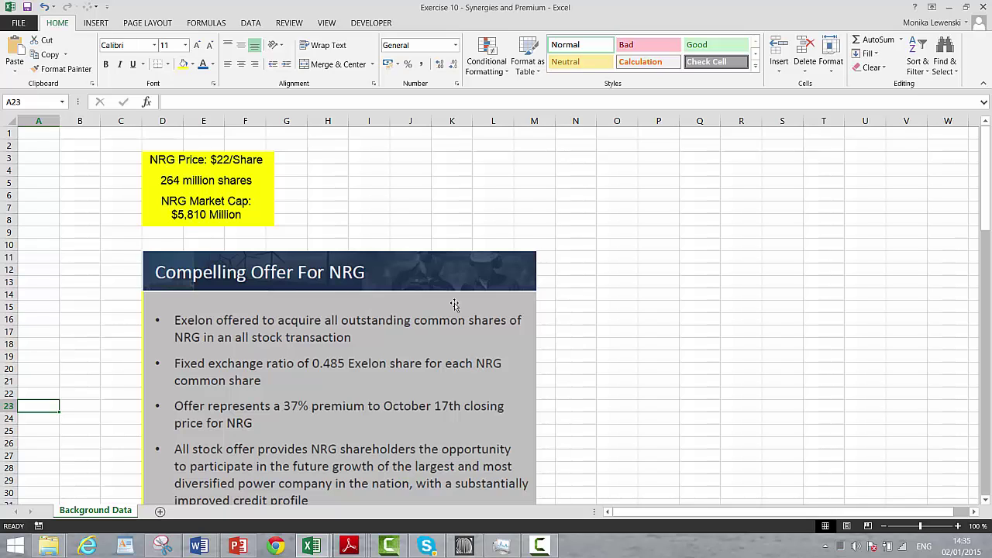
key("Up")
key("Up")
key("Up")
key("Up")
key("Up")
key("Up")
key("Up")
key("Up")
key("Up")
key("Up")
key("Up")
key("Up")
key("Up")
key("Up")
key("Up")
key("Up")
key("Up")
key("Up")
key("Up")
key("Up")
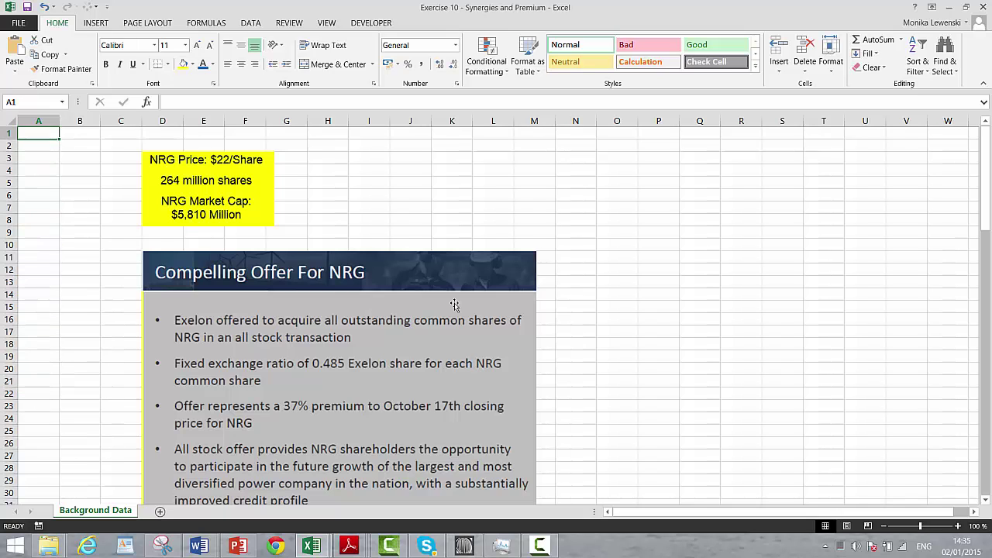
key("Down")
key("Down")
key("Down")
key("Down")
key("Down")
key("Down")
key("Down")
key("Down")
key("Down")
key("Down")
key("Down")
key("Down")
key("Down")
key("Down")
key("Down")
key("Down")
key("Down")
key("Down")
key("Down")
key("Down")
key("Down")
key("Down")
key("Down")
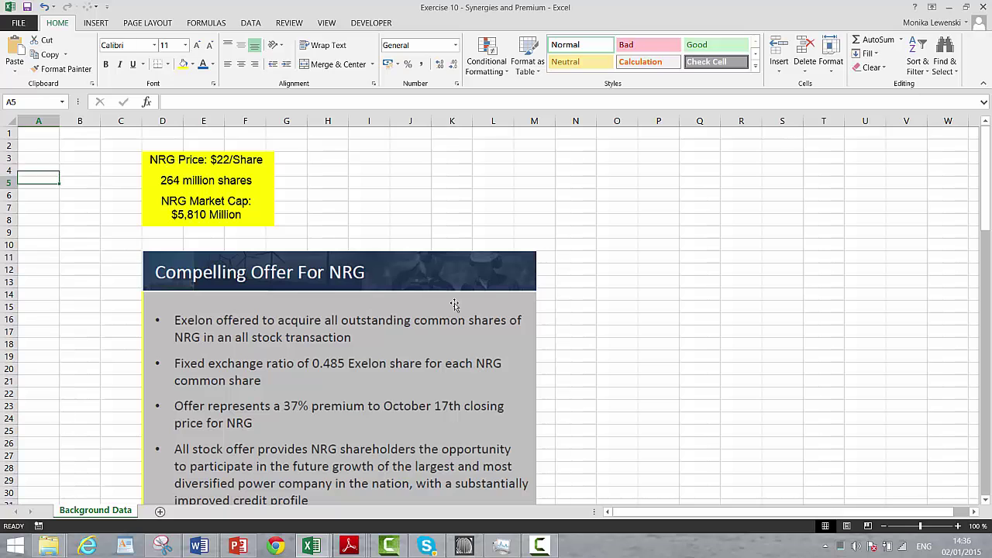
key("Down")
key("Down")
key("Down")
key("Down")
key("Down")
key("Down")
key("Down")
key("Down")
key("Down")
key("Down")
key("Down")
key("Down")
key("Down")
key("Down")
key("Down")
key("Down")
key("Down")
key("Down")
Browse down to the synergy cost savings figures around rows 61–78.
key("Down")
key("Down")
key("Down")
key("Down")
key("Down")
key("Down")
key("Down")
key("Down")
key("Down")
key("Down")
key("Down")
key("Down")
key("Down")
key("Down")
key("Down")
key("Down")
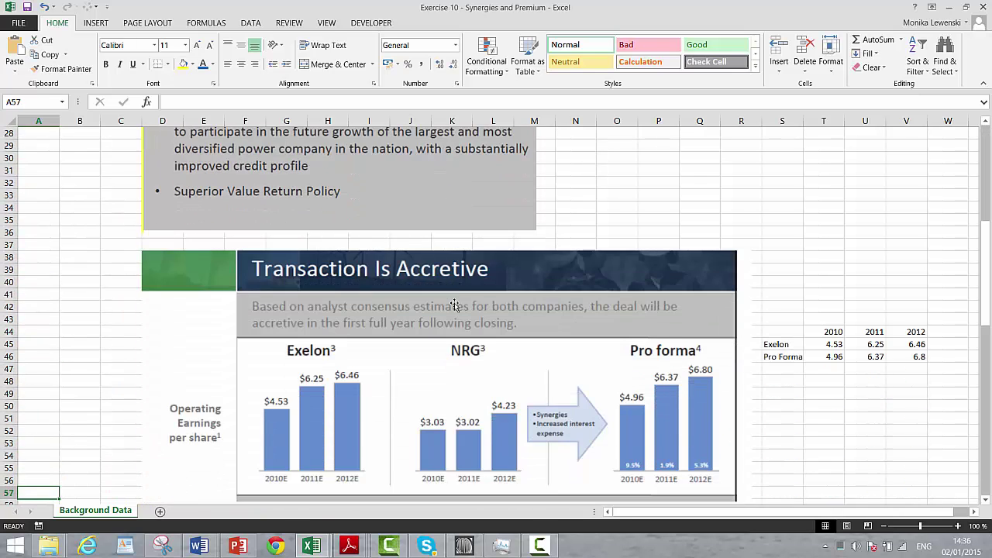
key("Down")
key("Down")
key("Down")
key("Down")
key("Down")
key("Down")
key("Down")
key("Down")
key("Down")
key("Down")
key("Down")
key("Down")
key("Down")
key("Down")
key("Down")
key("Down")
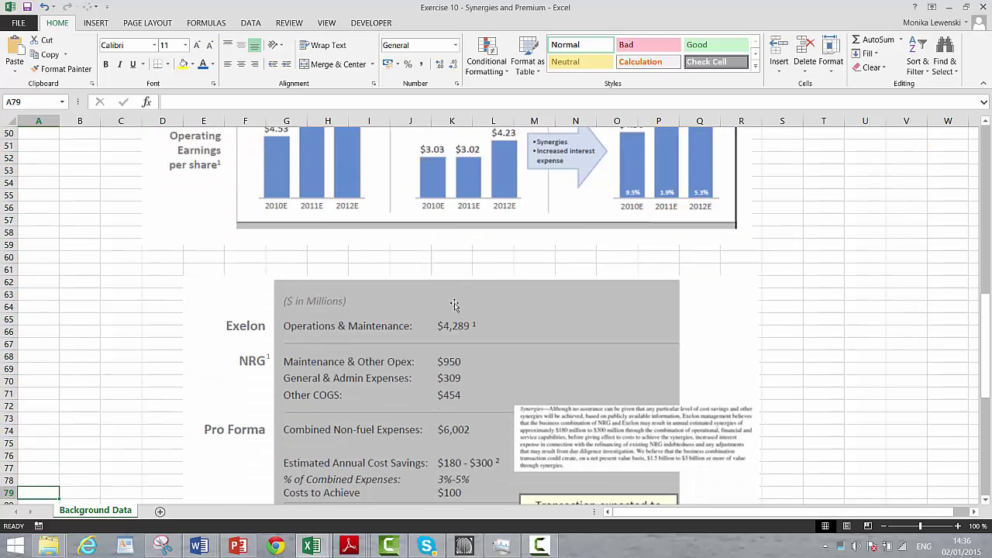
key("Up")
key("Up")
key("Up")
key("Up")
key("Up")
key("Up")
key("Up")
key("Up")
key("Up")
key("Up")
key("Up")
key("Up")
key("Up")
key("Up")
key("Up")
key("Up")
key("Up")
key("Up")
key("Up")
key("Up")
key("Down")
key("Down")
key("Down")
key("Down")
key("Down")
key("Down")
key("Down")
key("Down")
key("Down")
key("Down")
key("Down")
key("Down")
key("Down")
key("Down")
key("Down")
key("Right")
key("Right")
key("Right")
key("Right")
key("Right")
key("Right")
key("Right")
key("Right")
key("Right")
key("Right")
key("Right")
key("Right")
key("Left")
key("Left")
key("Left")
key("Left")
key("Left")
key("Left")
key("Left")
key("Left")
key("Home")
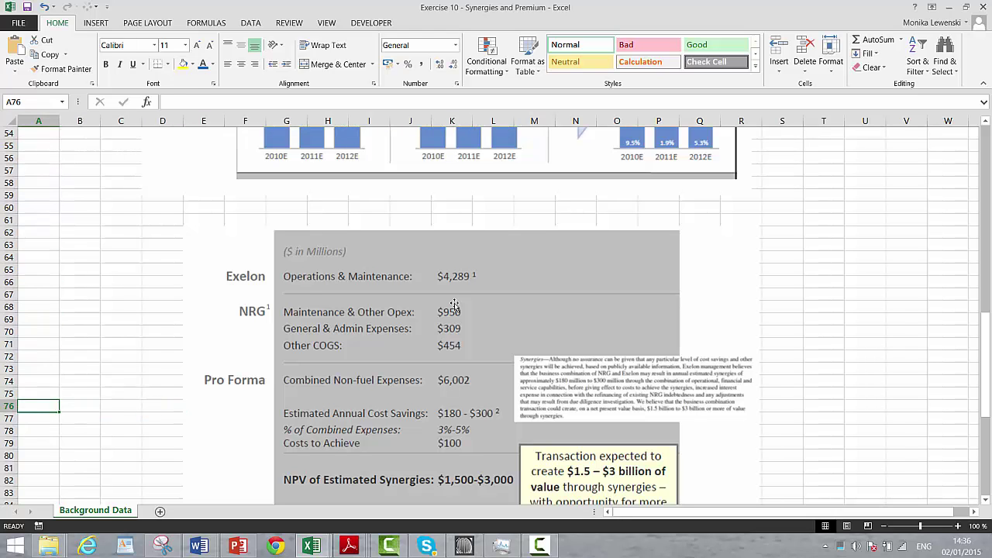
key("Down")
key("Down")
key("Right")
key("Right")
key("Right")
key("Right")
key("Right")
key("Right")
key("Right")
key("Right")
key("Right")
key("Right")
key("Right")
key("Right")
key("Right")
key("Right")
key("Right")
key("Right")
key("Right")
key("Right")
key("Right")
key("Right")
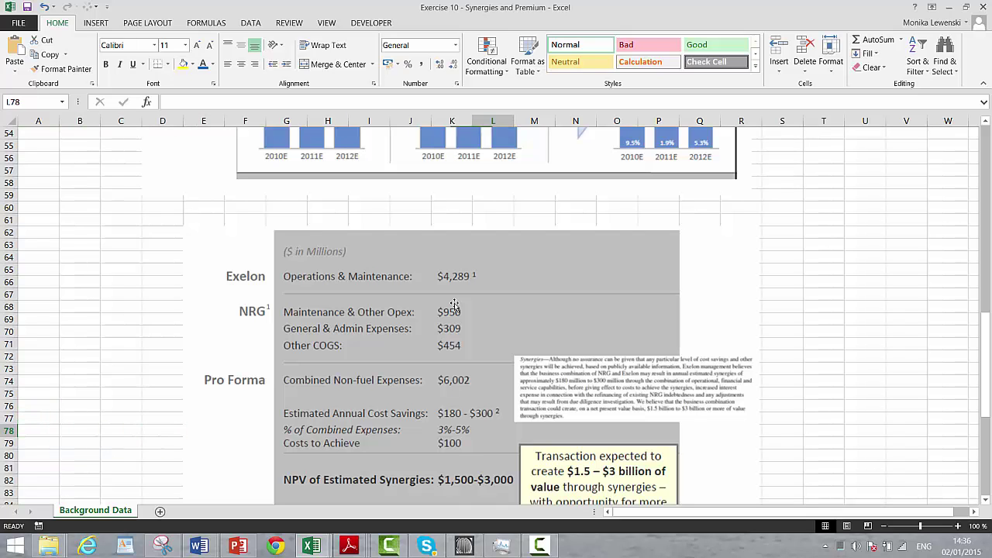
key("Left")
key("Left")
key("Left")
key("Left")
key("Left")
key("Left")
key("Left")
key("Left")
key("Left")
key("Left")
key("Left")
key("Left")
key("Left")
key("Left")
key("Left")
key("Left")
key("Left")
key("Left")
key("Left")
key("Left")
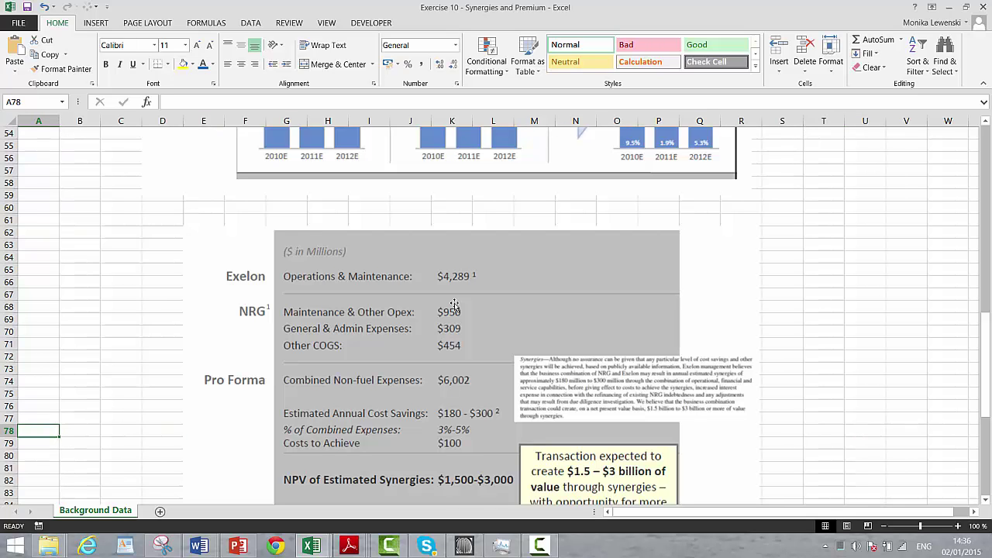
key("Right")
key("Right")
key("Right")
key("Right")
key("Right")
key("Right")
key("Right")
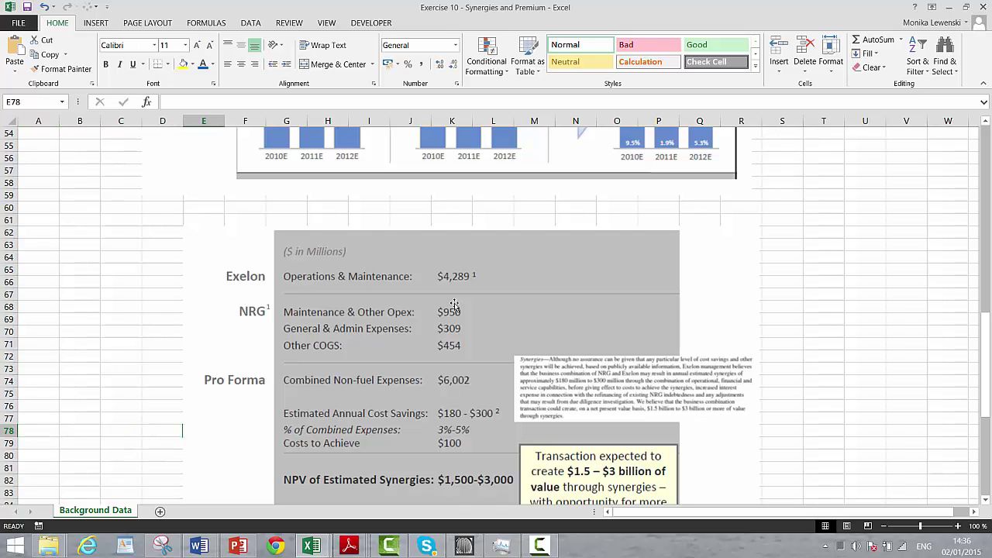
key("Right")
key("Right")
key("Right")
key("Right")
key("Right")
key("Right")
key("Right")
key("Right")
key("Right")
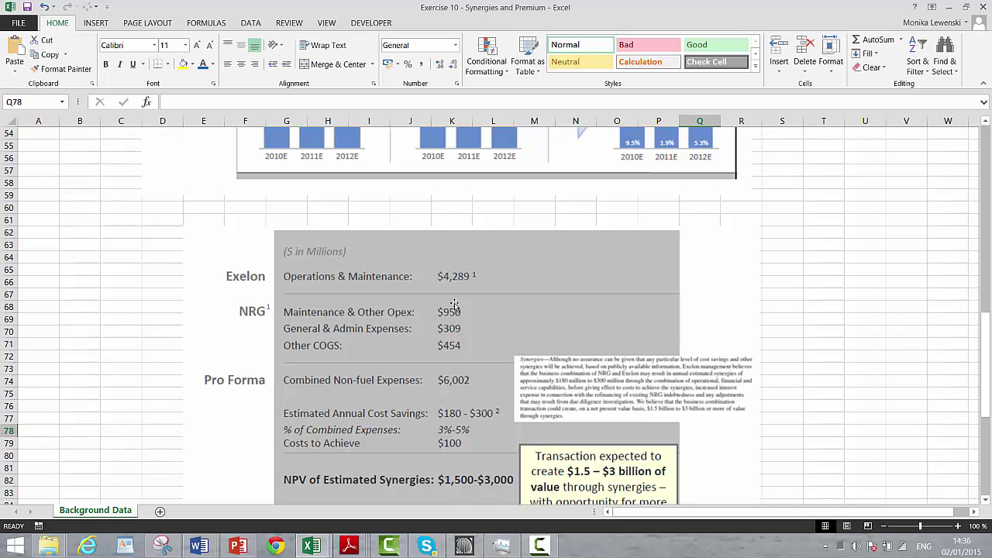
Examine the negative synergies cost list around rows 92–96.
key("Down")
key("Down")
key("Down")
key("Down")
key("Down")
key("Down")
key("Down")
key("Down")
key("Down")
key("Down")
key("Down")
key("Down")
key("Down")
key("Down")
key("Down")
key("Down")
key("Down")
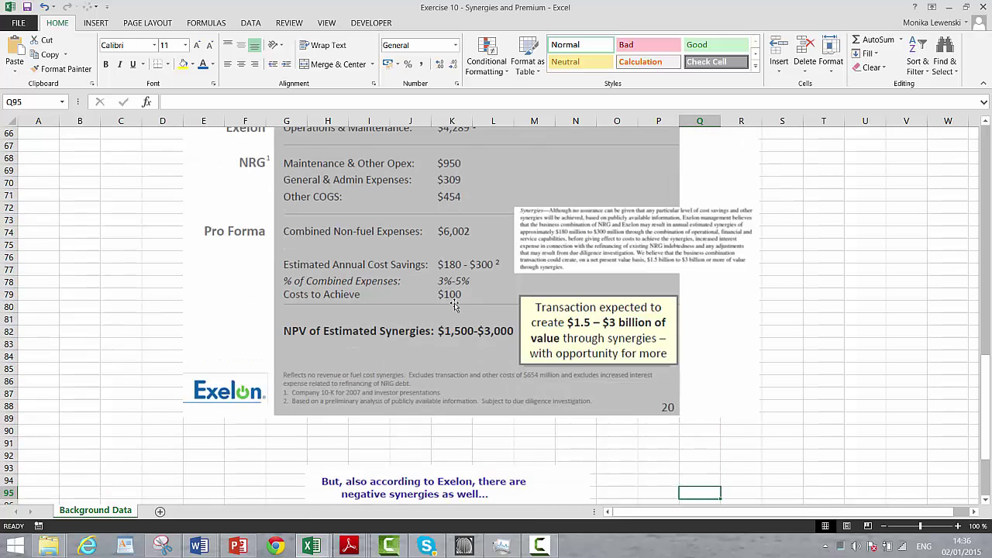
key("Up")
key("Up")
key("Up")
key("Up")
key("Up")
key("Up")
key("Up")
key("Up")
key("Up")
key("Up")
key("Up")
key("Up")
key("Up")
key("Up")
key("Up")
key("Up")
key("Up")
key("Left")
key("Left")
key("Left")
key("Left")
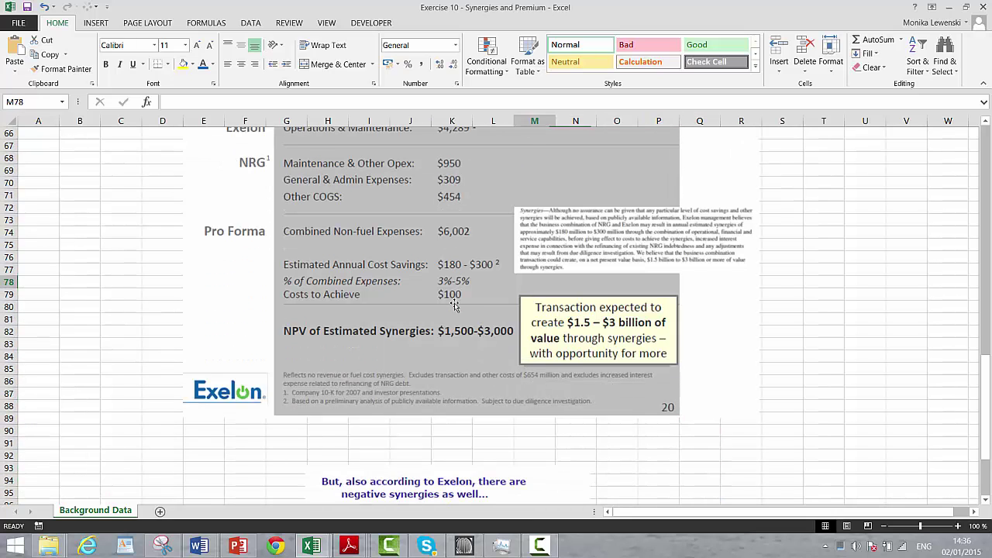
key("Left")
key("Left")
key("Left")
key("Left")
key("Left")
key("Left")
key("Left")
key("Left")
key("Left")
key("Left")
key("Left")
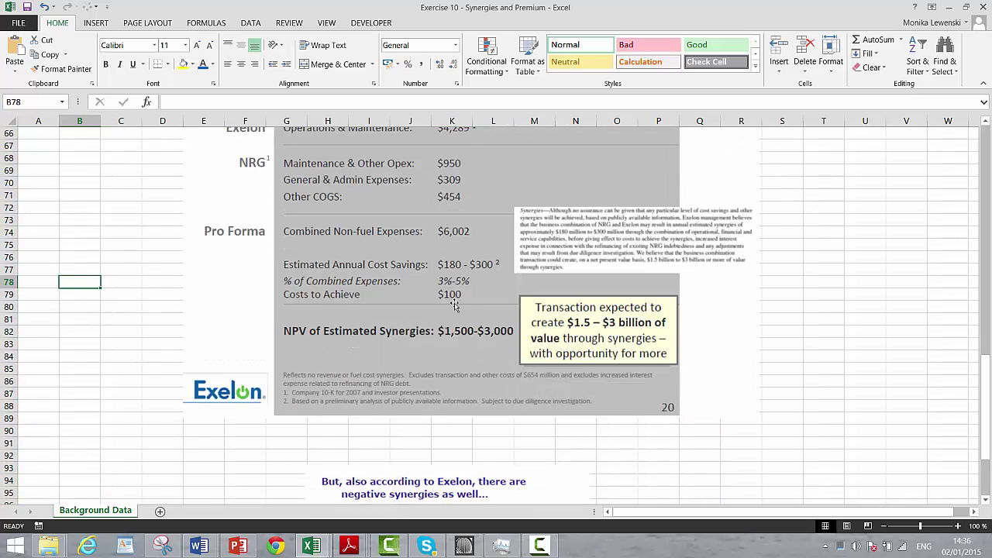
key("Down")
key("Down")
key("Down")
key("Down")
key("Down")
key("Down")
key("Down")
key("Down")
key("Down")
key("Down")
key("Down")
key("Down")
key("Down")
key("Down")
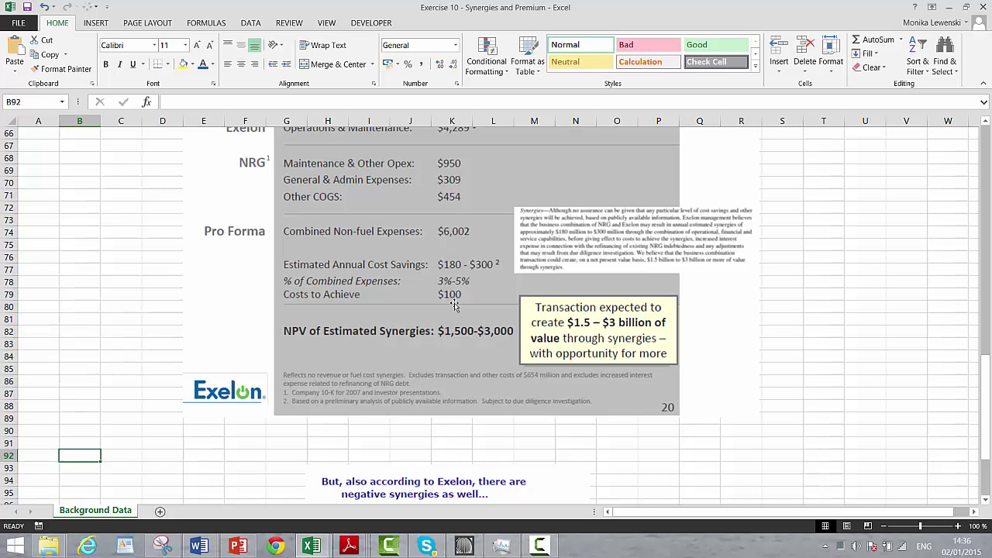
key("Down")
key("Down")
key("Down")
key("Down")
key("Down")
key("Down")
key("Down")
key("Down")
key("Down")
key("Down")
key("Down")
key("Down")
key("Down")
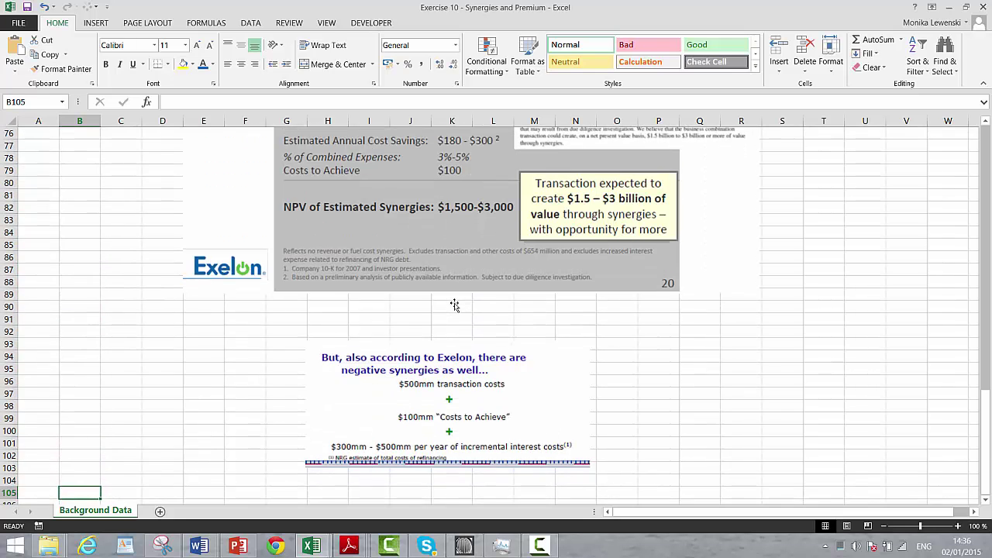
key("Up")
key("Up")
key("Up")
key("Up")
key("Up")
key("Up")
key("Up")
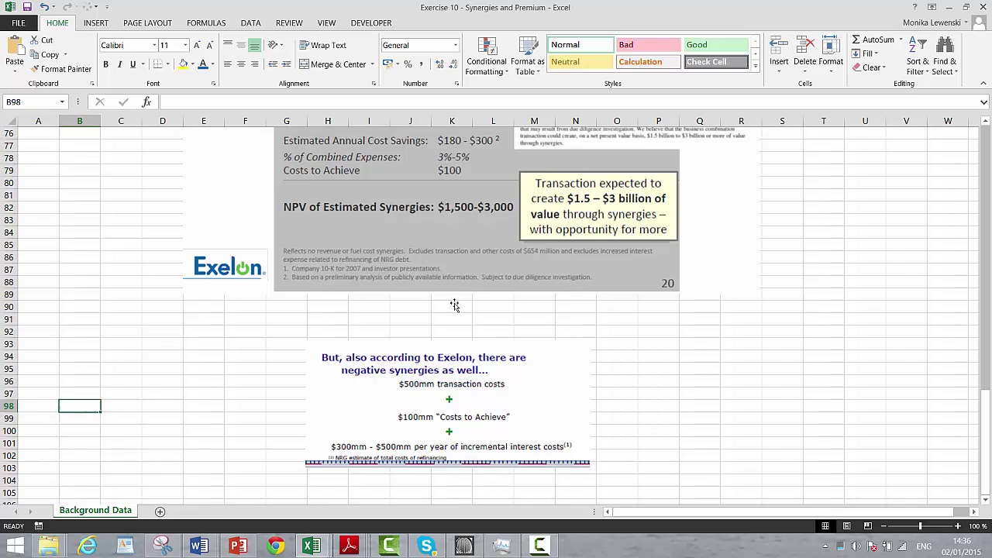
key("Up")
key("Up")
key("Right")
key("Right")
key("Right")
key("Right")
key("Right")
key("Right")
key("Right")
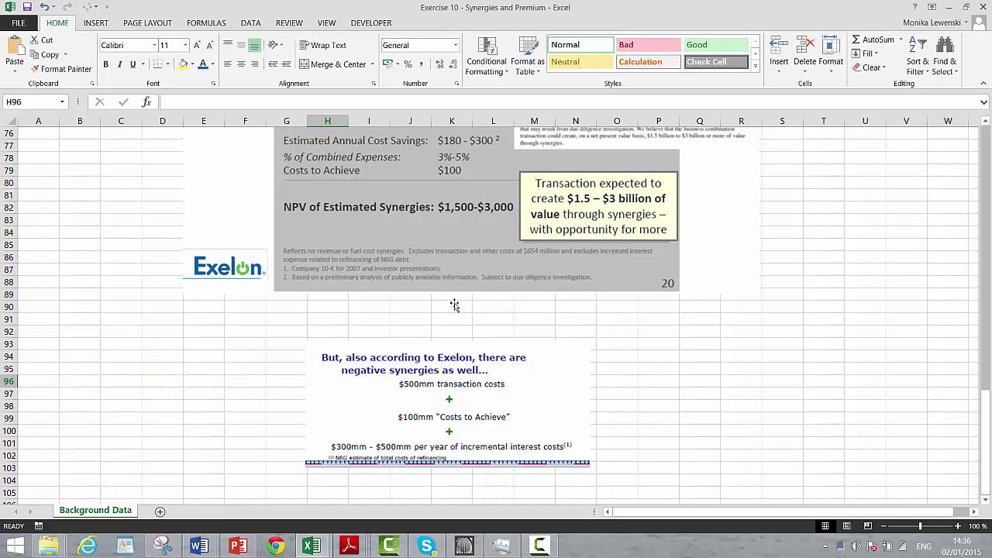
key("Right")
key("Right")
key("Right")
key("Right")
key("Right")
key("Right")
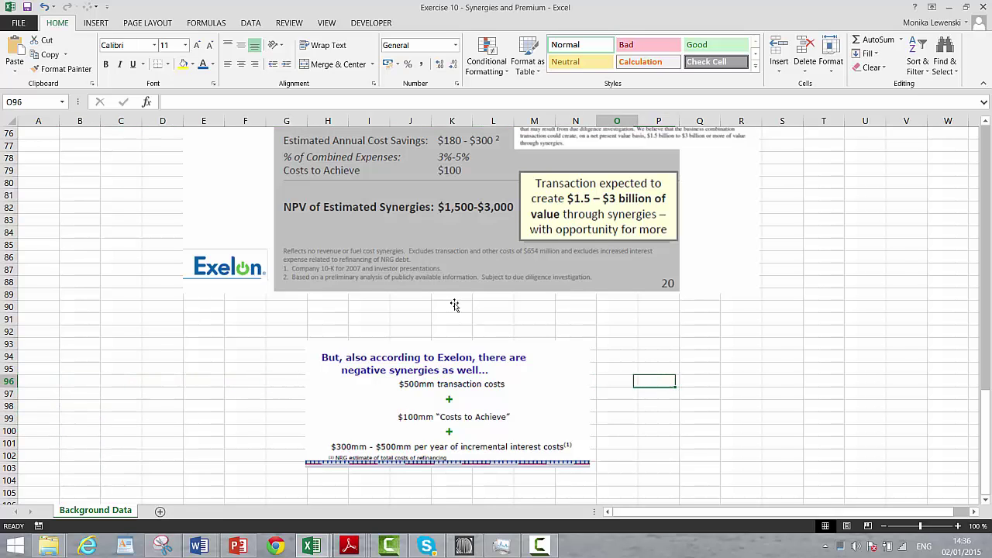
key("Left")
key("Left")
key("Left")
key("Left")
key("Left")
key("Left")
key("Left")
key("Left")
key("Left")
key("Left")
key("Left")
key("Left")
key("Left")
key("Left")
key("Up")
key("Up")
key("Up")
key("Up")
key("Up")
key("Up")
key("Up")
key("Up")
key("Up")
key("Up")
key("Up")
key("Up")
key("Up")
Look over the synergies NPV slide and incremental interest costs near row 101.
key("Down")
key("Down")
key("Down")
key("Down")
key("Down")
key("Down")
key("Down")
key("Down")
key("Down")
key("Down")
key("Down")
key("Down")
key("Down")
key("Down")
key("Down")
key("Down")
key("Down")
key("Down")
key("Down")
key("Right")
key("Right")
key("Right")
key("Right")
key("Right")
key("Right")
key("Right")
key("Right")
key("Right")
key("Right")
key("Right")
key("Right")
key("Right")
key("Right")
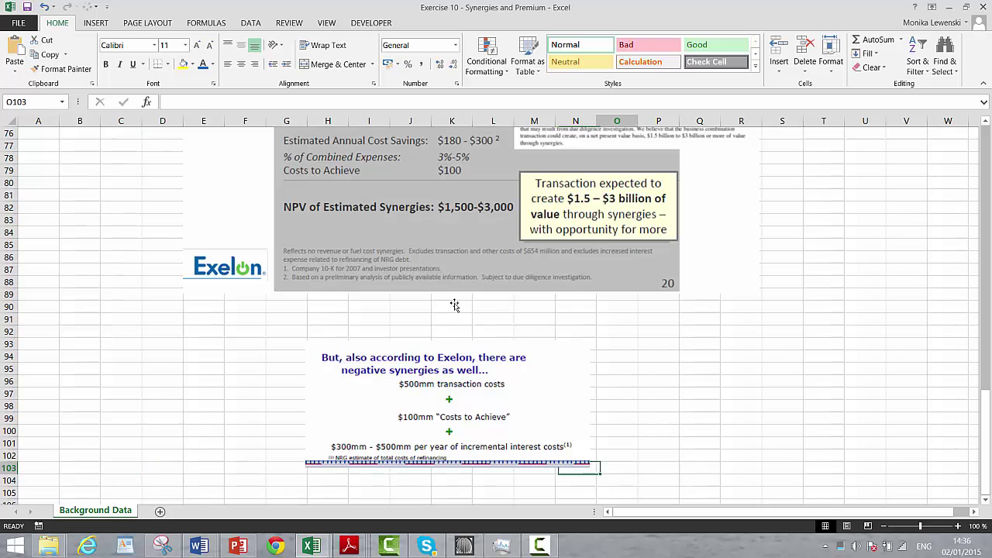
key("Right")
key("Up")
key("Up")
key("Left")
key("Left")
key("Left")
key("Left")
key("Left")
key("Left")
key("Left")
key("Left")
key("Left")
key("Left")
key("Left")
key("Left")
key("Left")
key("Left")
key("Left")
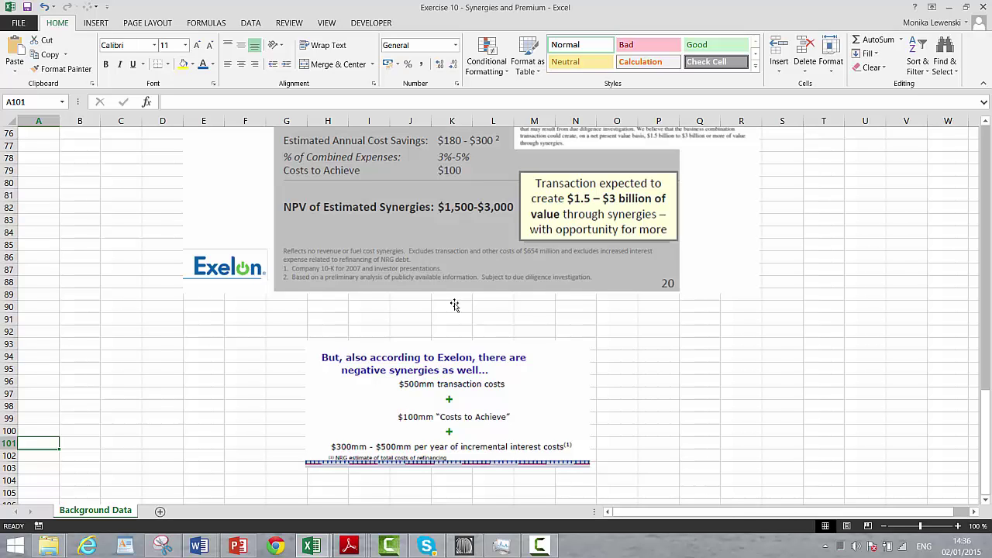
Move back up to the NRG price box and offer summary at the top.
key("Up")
key("Up")
key("Up")
key("Up")
key("Up")
key("Up")
key("Up")
key("Up")
key("Up")
key("Up")
key("Up")
key("Up")
key("Up")
key("Up")
key("Up")
key("Up")
key("Up")
key("Up")
key("Up")
key("Up")
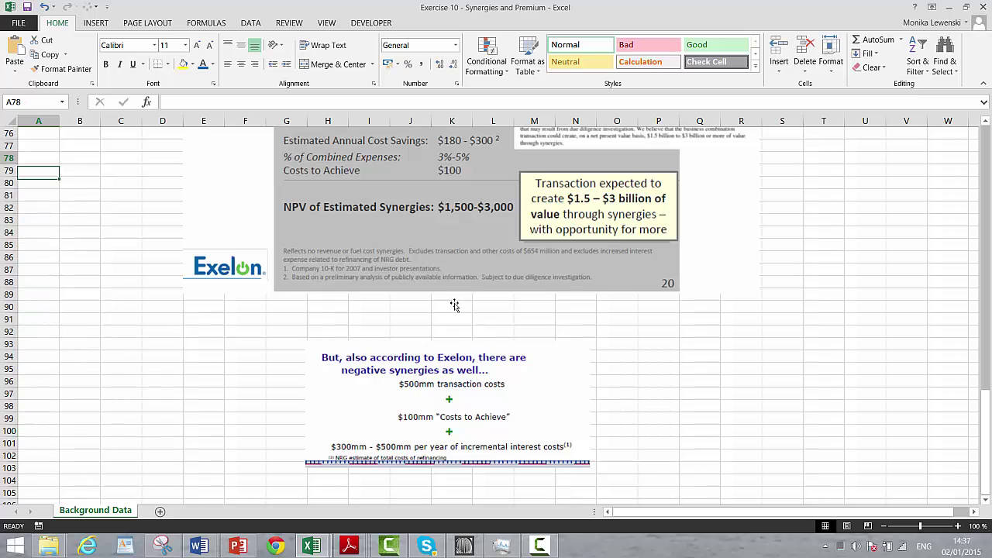
key("Up")
key("Up")
key("Up")
key("Up")
key("Up")
key("Up")
key("Up")
key("Up")
key("Up")
key("Up")
key("Up")
key("Up")
key("Up")
key("Up")
key("Up")
key("Up")
key("Up")
key("Up")
key("Up")
key("Up")
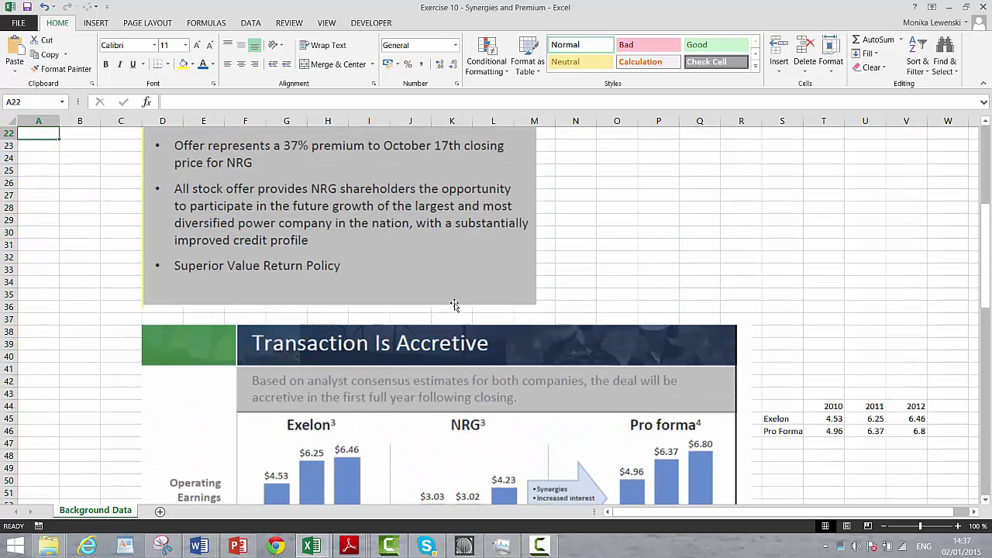
key("Up")
key("Up")
key("Up")
key("Up")
key("Up")
key("Down")
key("Down")
key("Down")
key("Down")
key("Down")
key("Down")
key("Down")
key("Down")
key("Down")
key("Down")
key("Down")
key("Down")
key("Down")
key("Down")
key("Down")
key("Down")
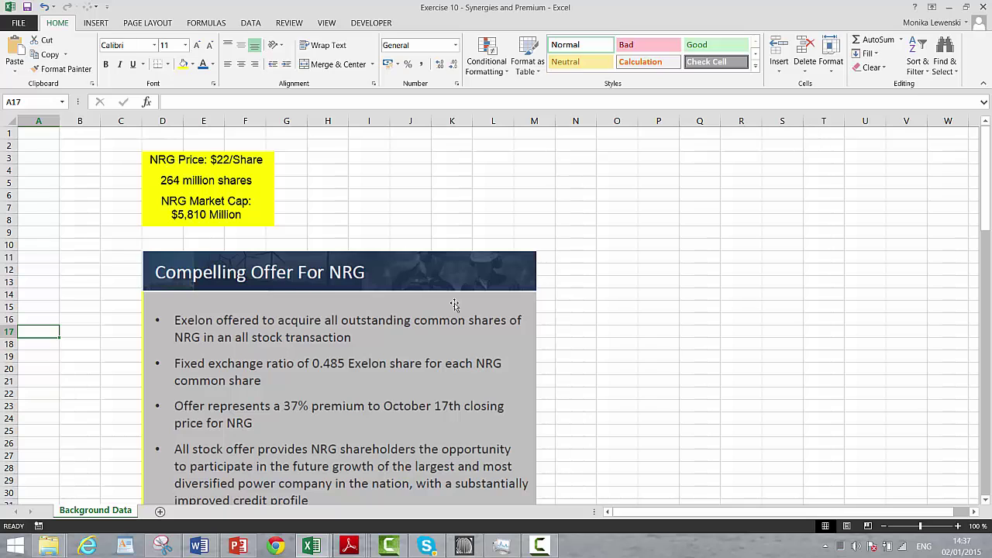
key("Down")
key("Down")
key("Down")
key("Down")
key("Down")
key("Down")
key("Down")
key("Down")
key("Down")
key("Down")
key("Down")
key("Down")
key("Down")
key("Down")
key("Down")
key("Down")
key("Down")
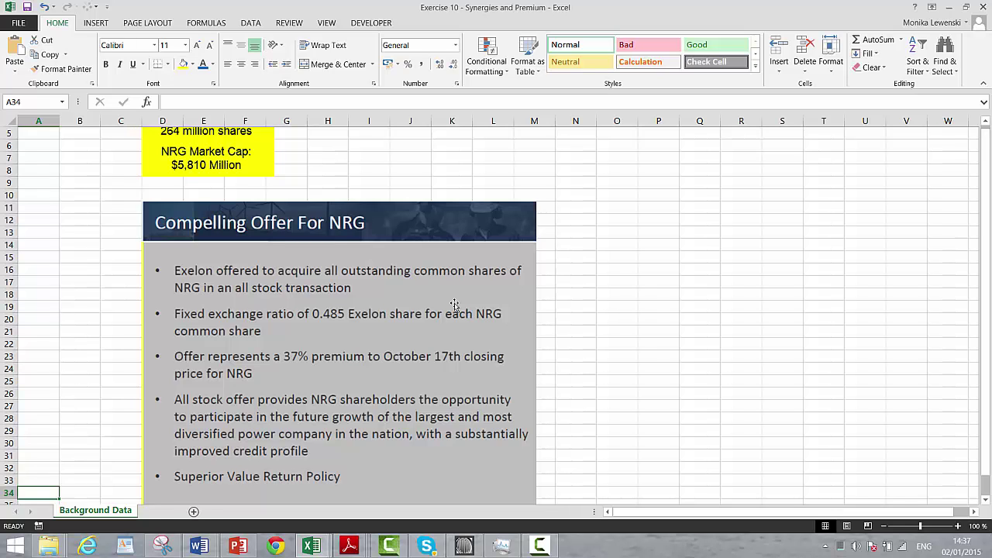
Insert a new worksheet and rename its tab Economic Analysis.
key("shift+F11")
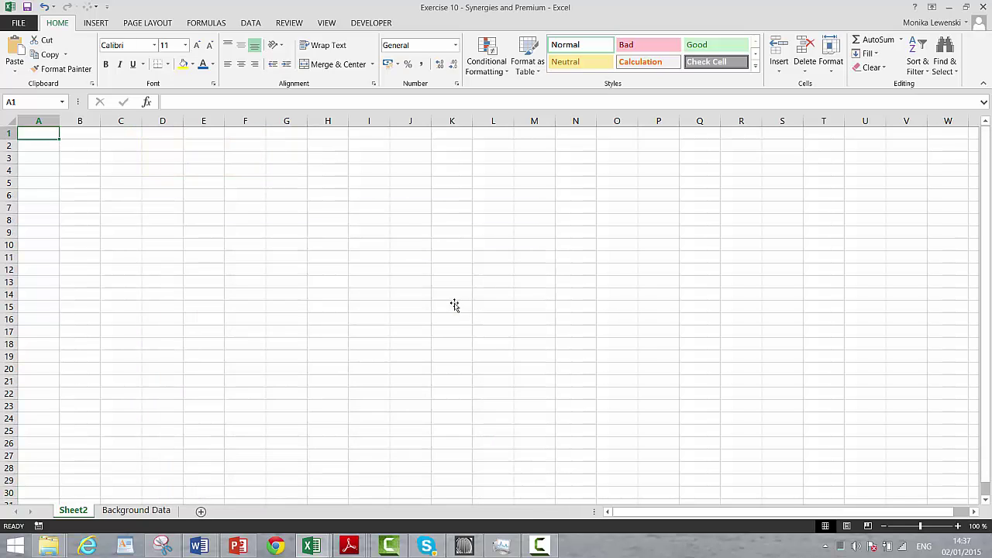
double_click(82, 510)
key("BackSpace")
type("Econo")
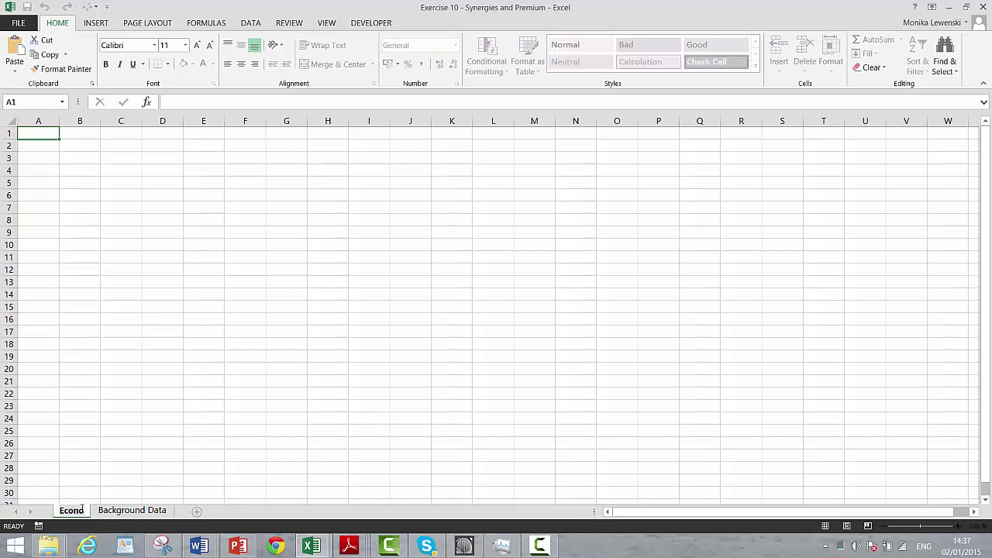
key("BackSpace")
key("BackSpace")
type("onomic")
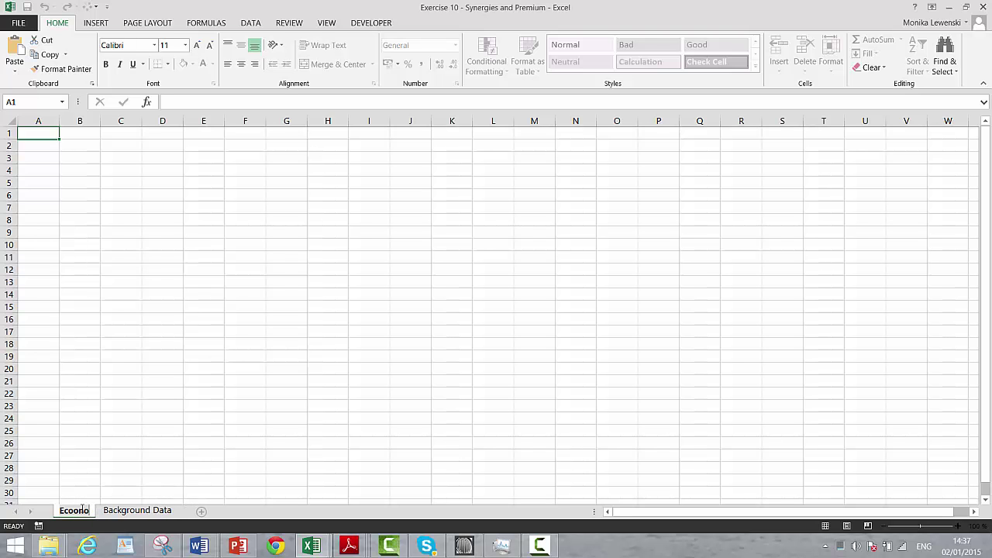
type(" Analy")
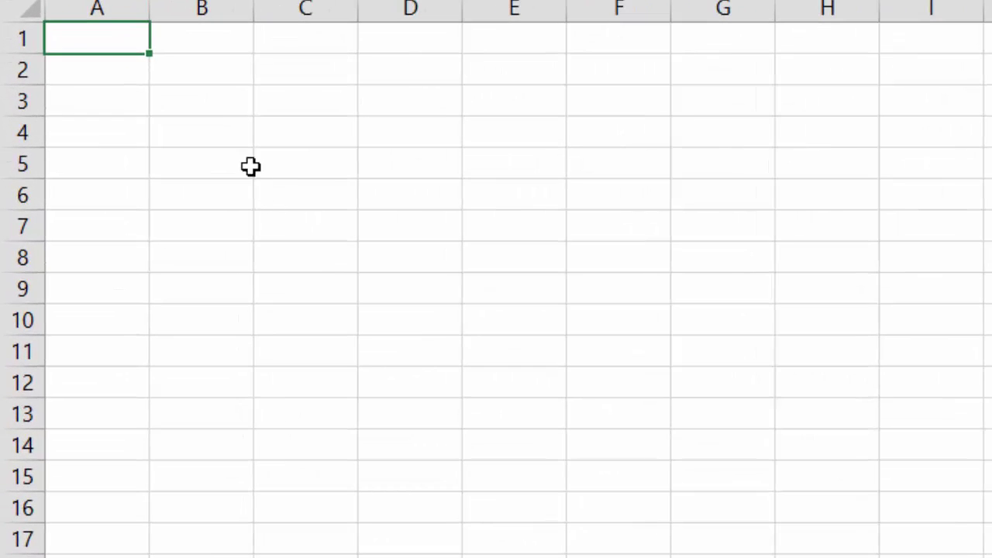
Enter the heading 'Cost to Shareholder' in cell B4.
left_click(146, 147)
type("Cost to")
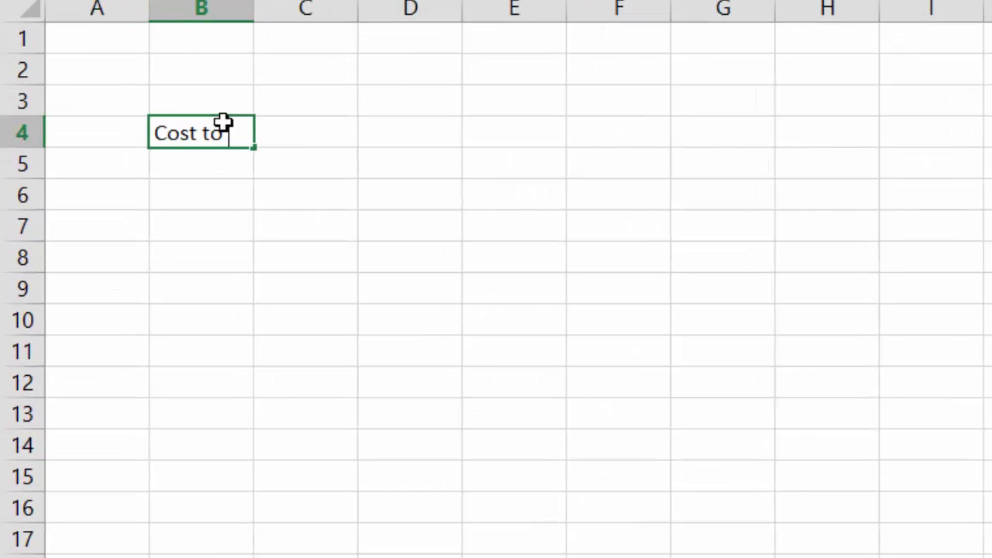
type(" Shareholds")
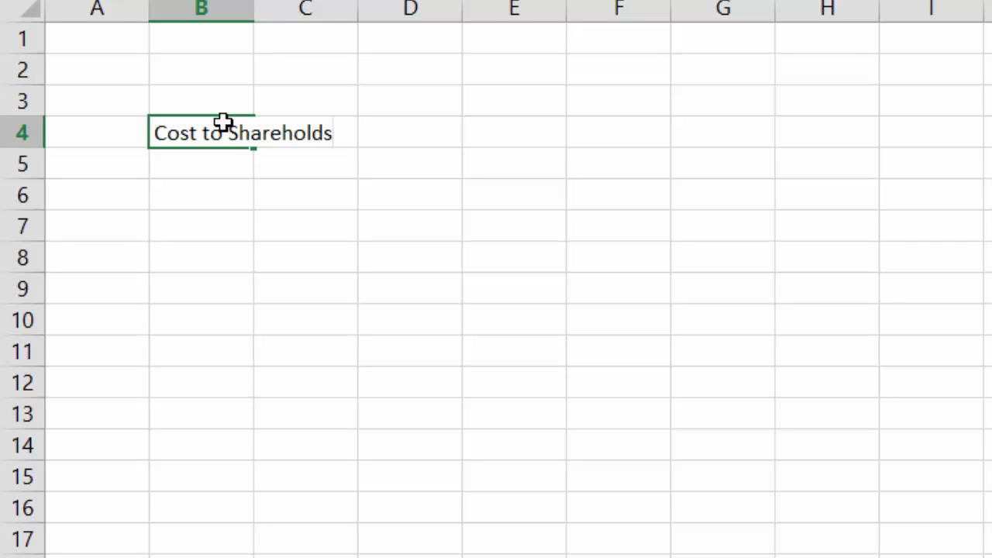
key("BackSpace")
type("er")
key("Return")
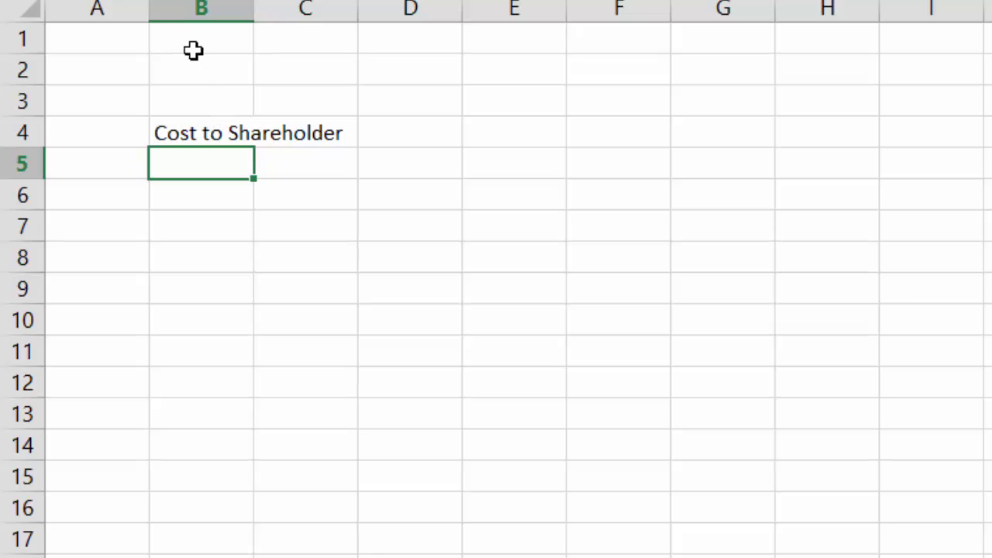
Narrow columns A–B, enter 'Premium for Target (NRG)' in C5, and widen column C to fit.
left_click_drag(199, 7, 84, 6)
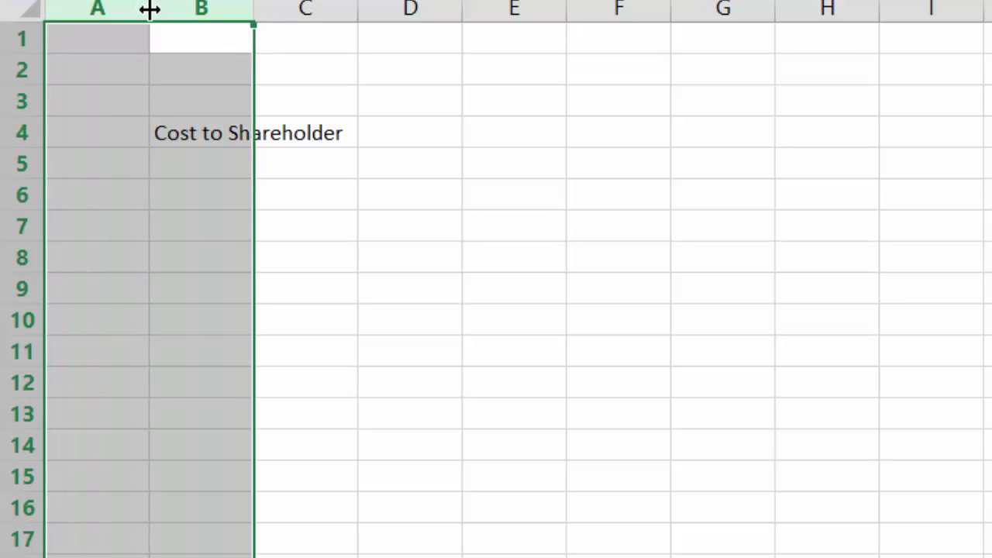
left_click_drag(148, 9, 71, 8)
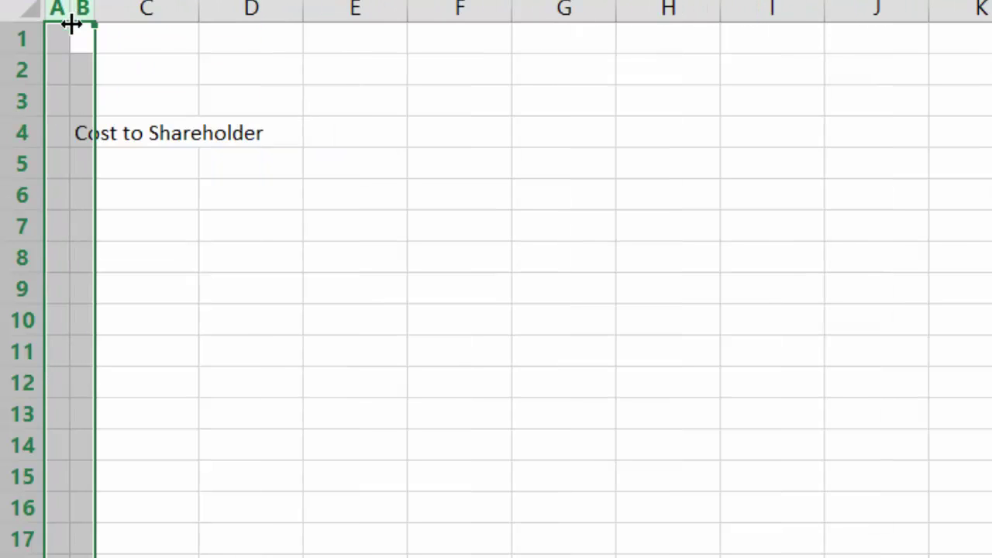
left_click(135, 162)
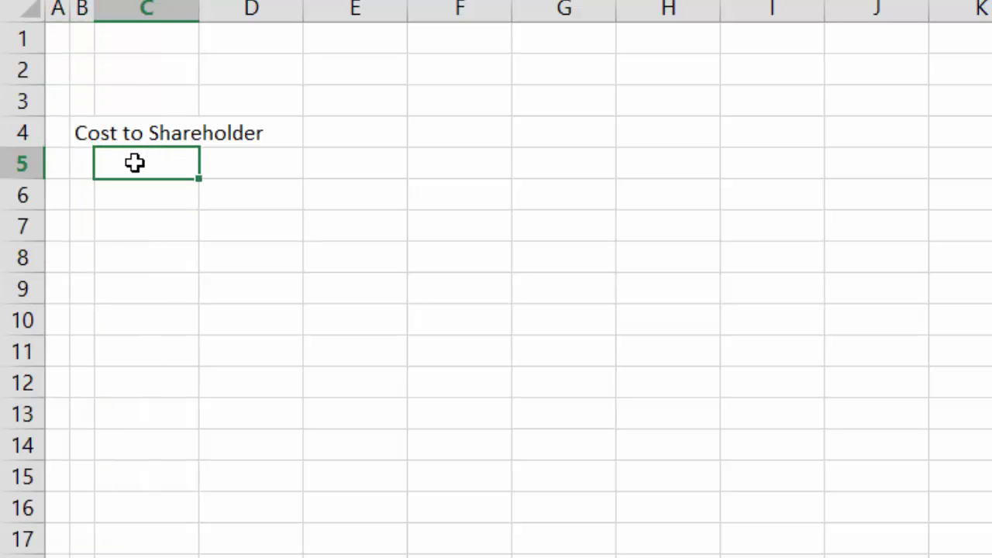
type("Presen")
type("ium ")
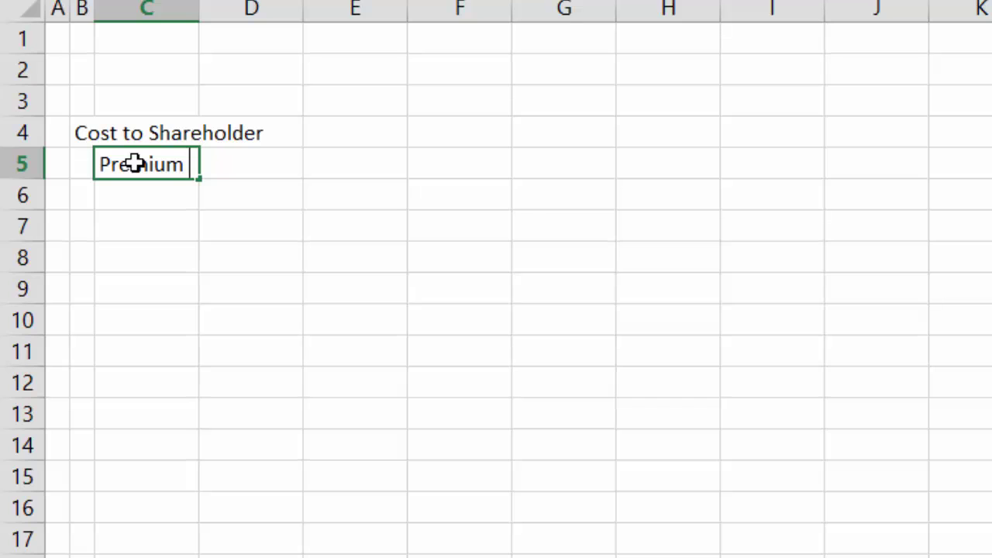
type("for Target (NRG)")
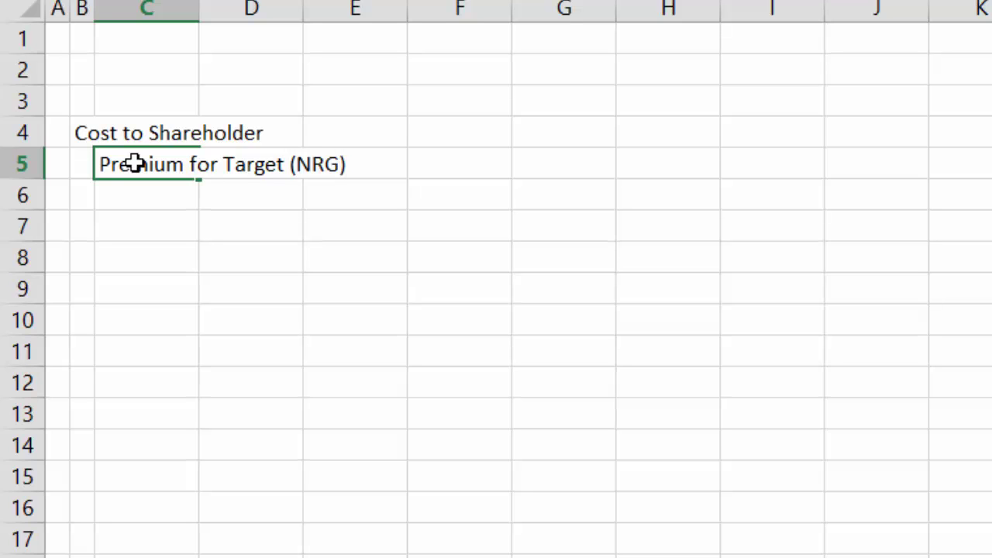
key("Return")
left_click_drag(198, 11, 383, 23)
left_click(440, 177)
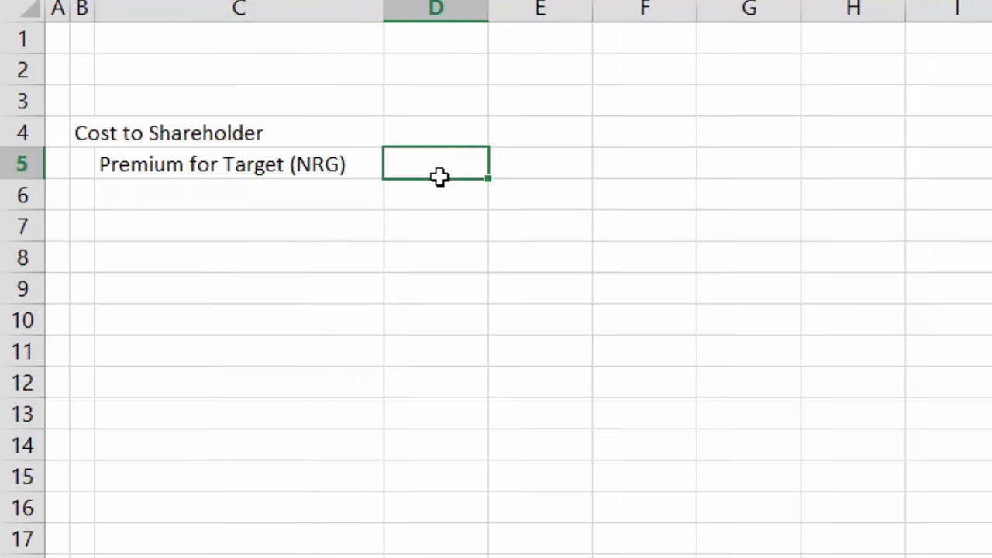
Add a Current Share Price row with 22 in D6.
key("Down")
key("Left")
type("Current Share")
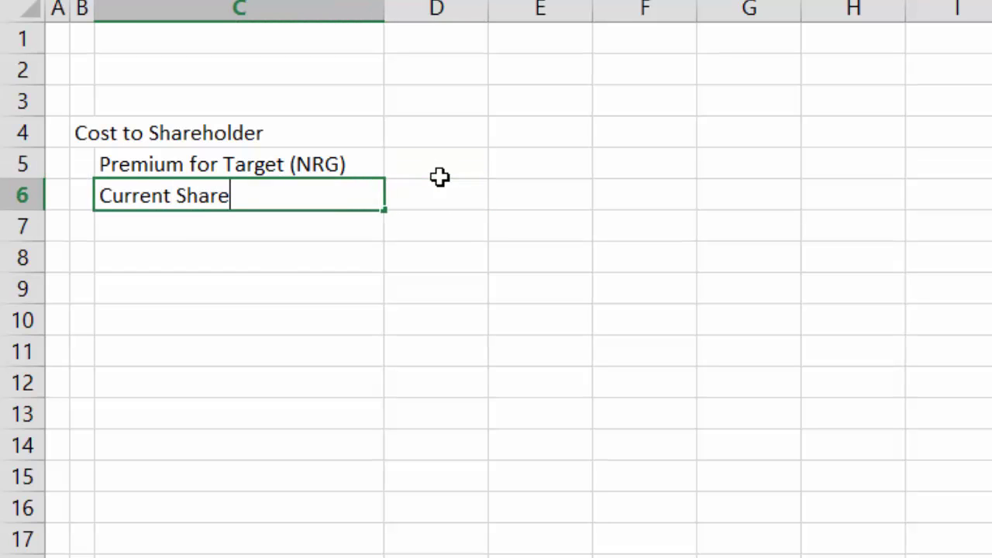
type(" Price")
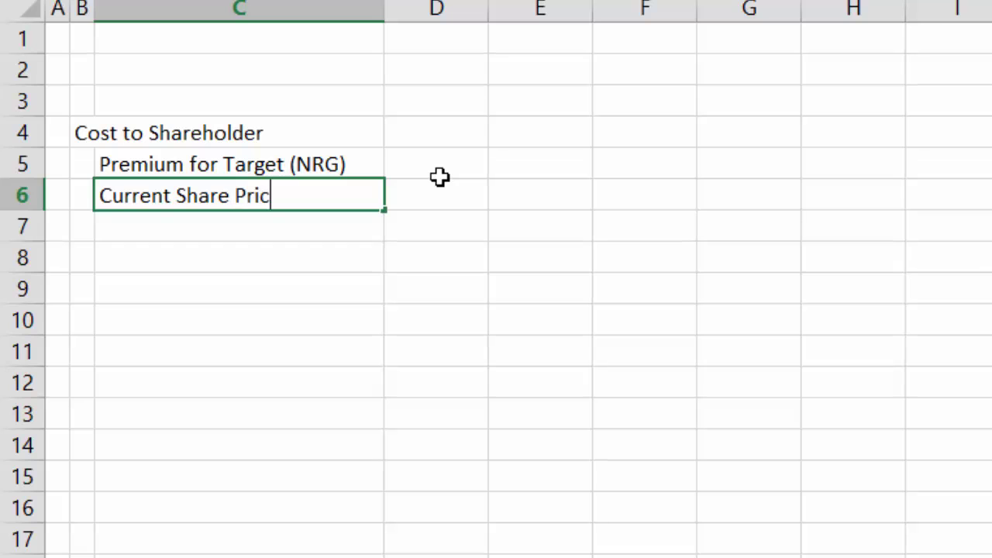
key("Return")
key("Up")
key("Right")
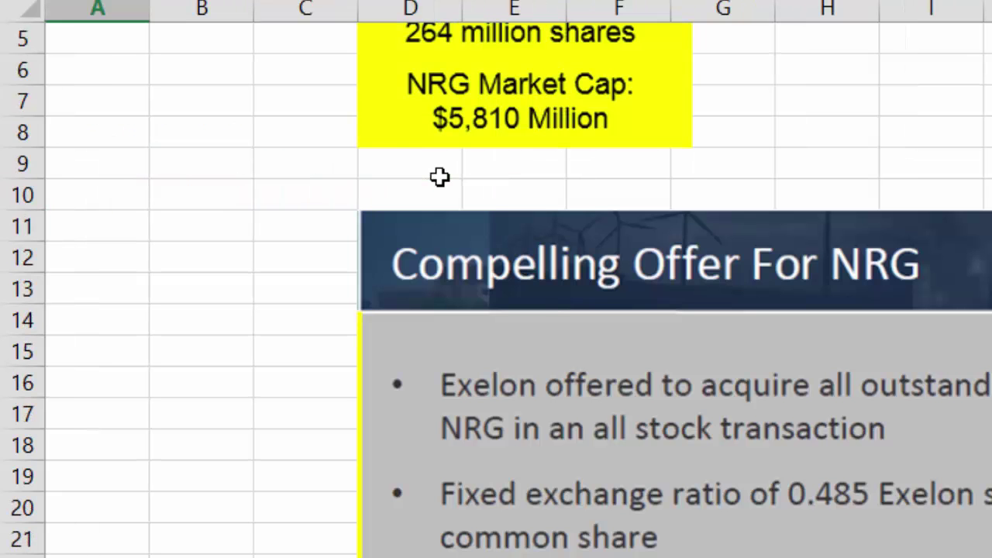
scroll(440, 177, "up", 2)
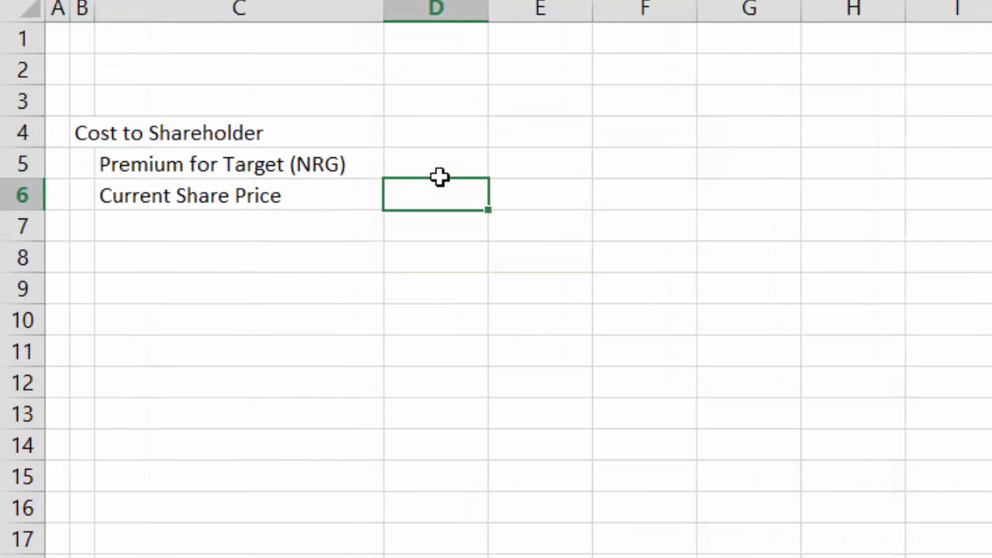
type("22")
key("Return")
Add a Shares row with 264 in D7.
key("Left")
key("Left")
key("Right")
type("Shares")
key("Return")
key("Up")
key("Right")
type("2")
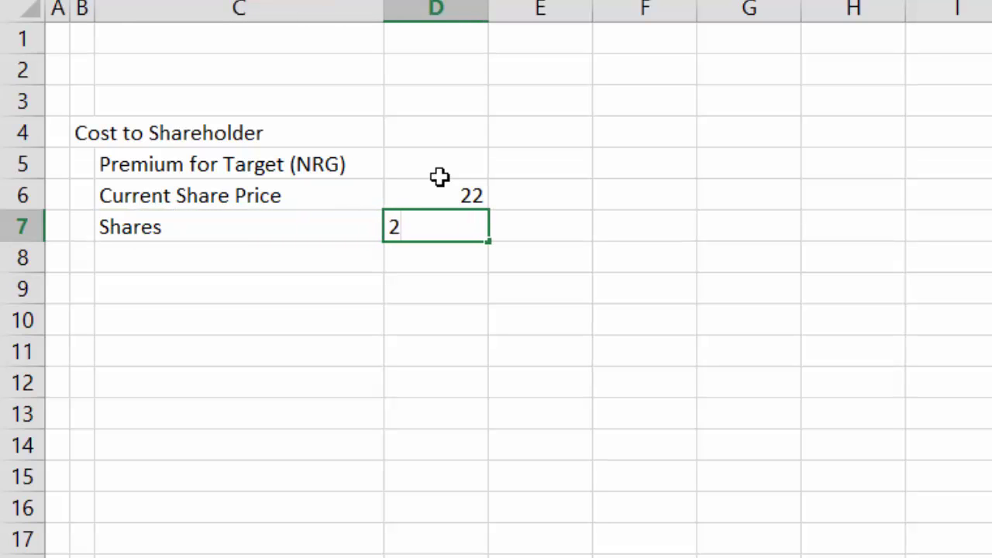
type("65")
key("BackSpace")
type("4")
key("Return")
Label C8 'Maket Cap' and compute =D6*D7 in D8, comma-styled to 5,808.00.
key("Left")
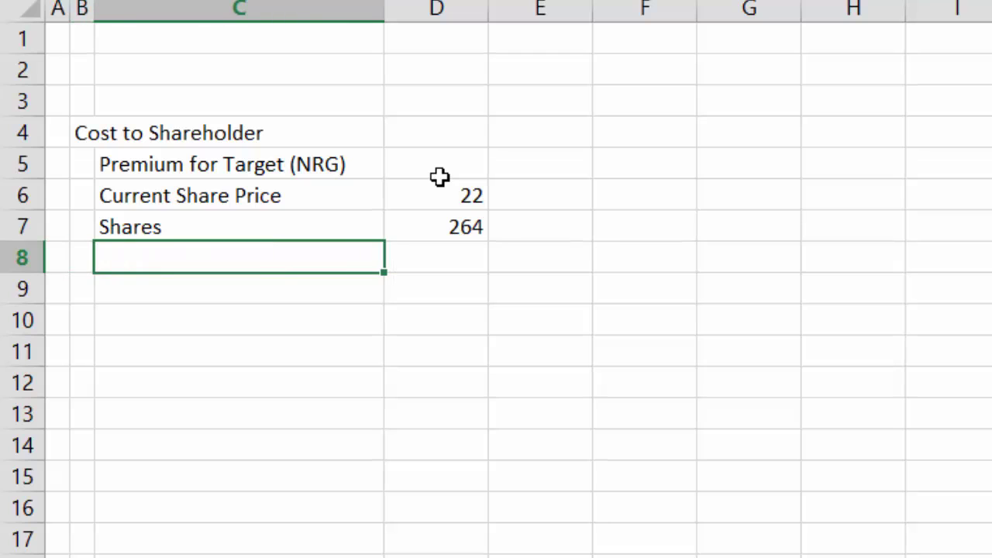
type("Maket")
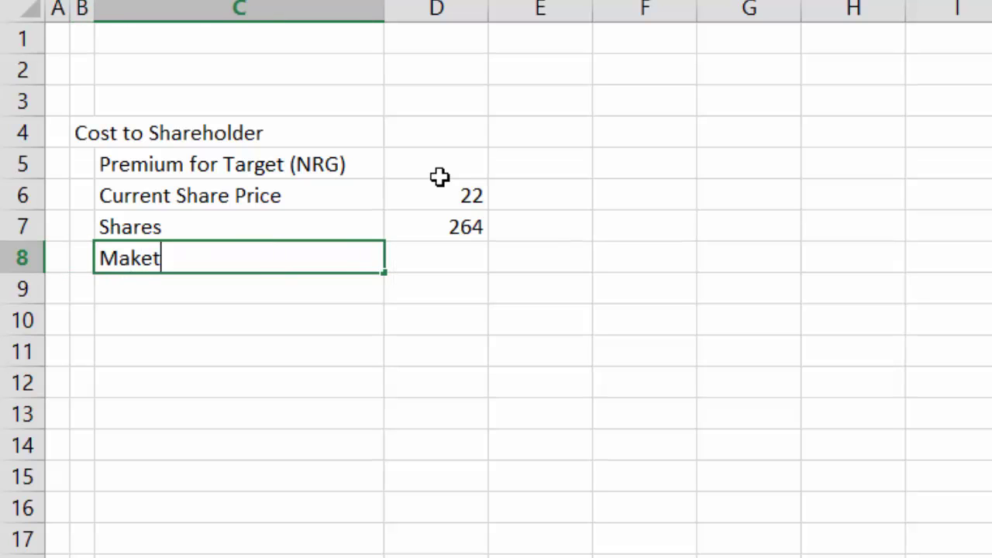
type(" Cap")
key("Return")
key("Up")
key("Right")
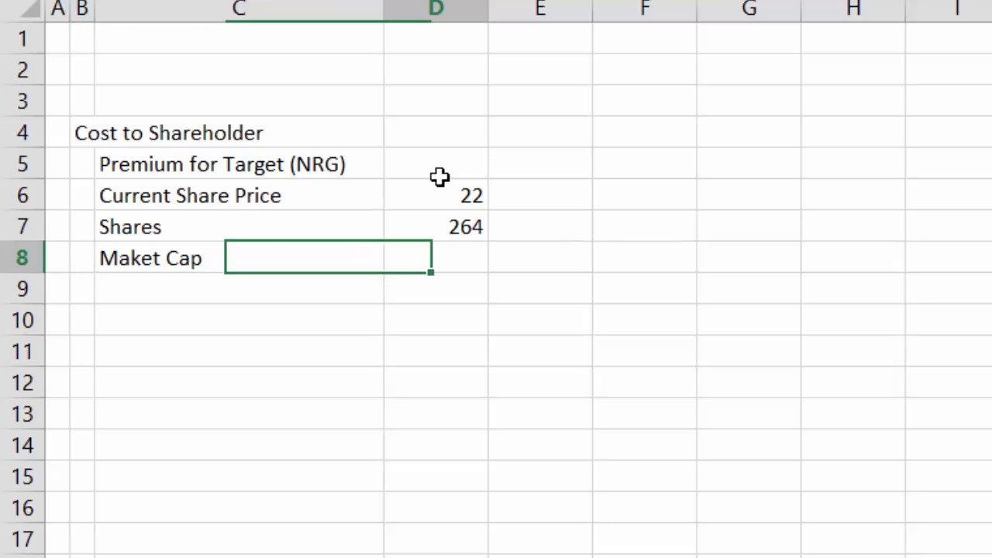
type("=")
key("Up")
key("Up")
type("*")
key("Up")
key("Return")
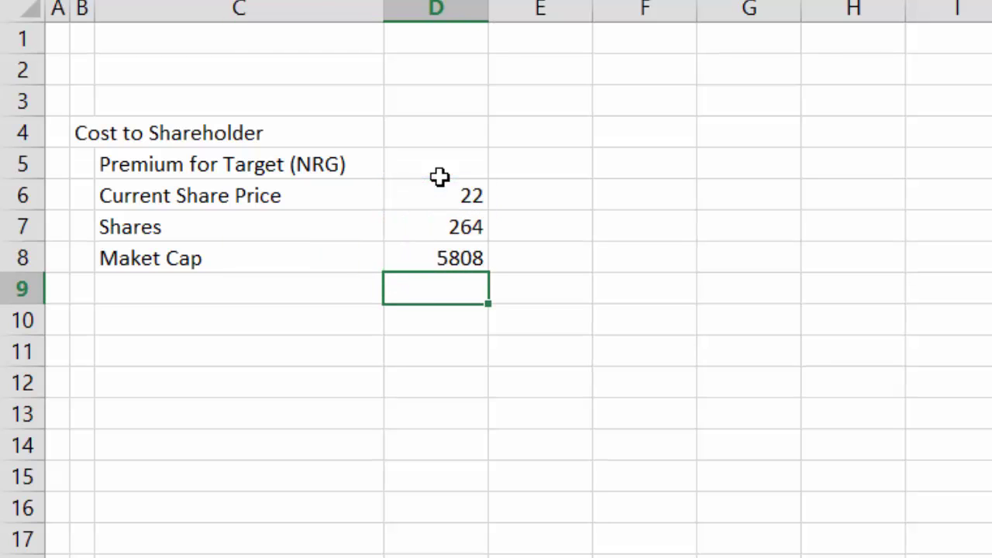
key("Up")
key("ctrl+shift+1")
key("Right")
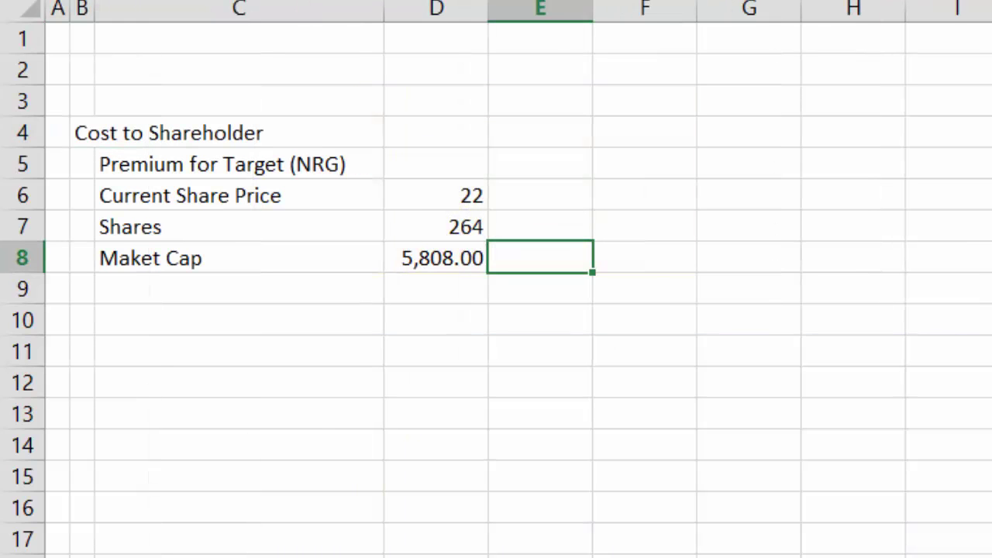
key("Down")
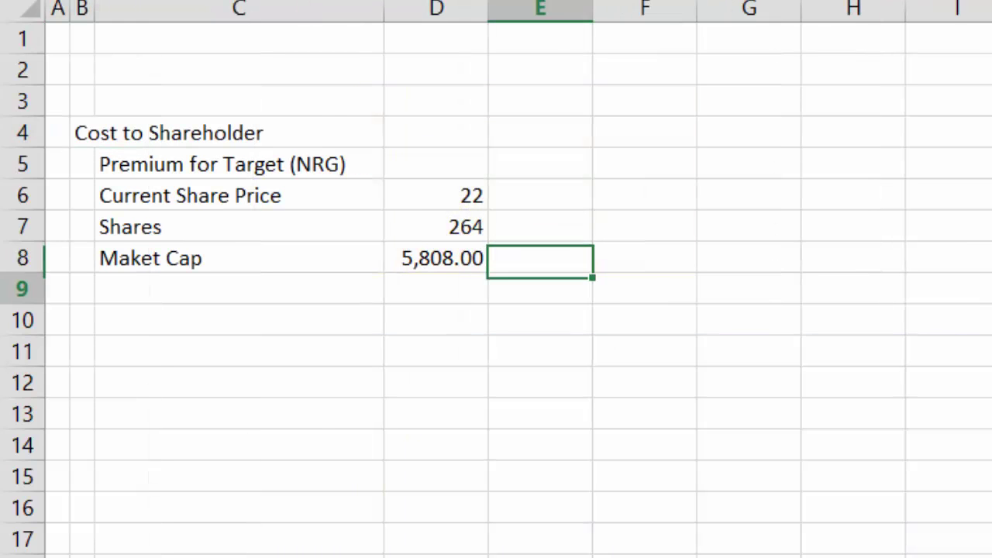
Add a Premium label in C10 with 37% in D10.
key("Down")
key("Left")
key("Left")
type("Premimu")
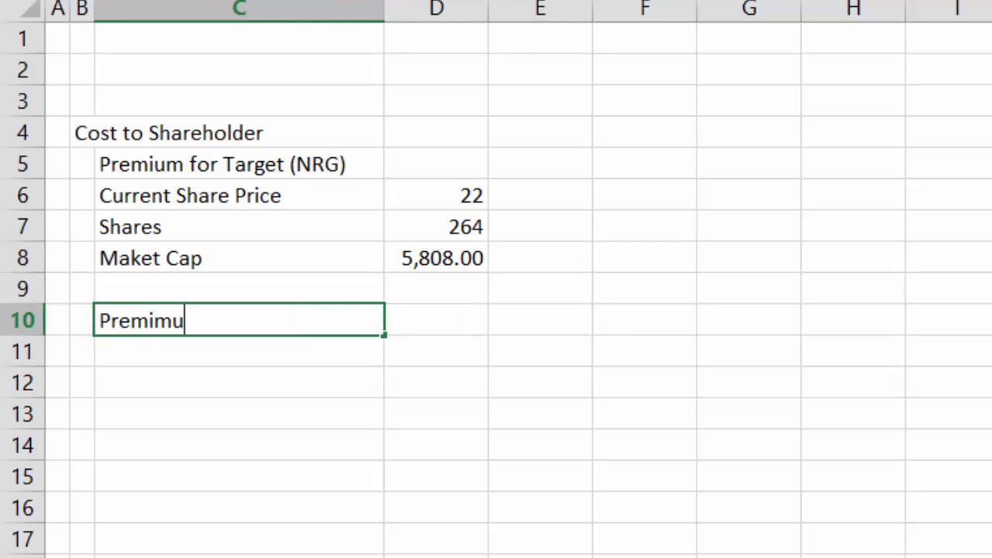
key("BackSpace")
key("BackSpace")
key("BackSpace")
type("ium")
key("Return")
left_click(238, 320)
left_click(435, 320)
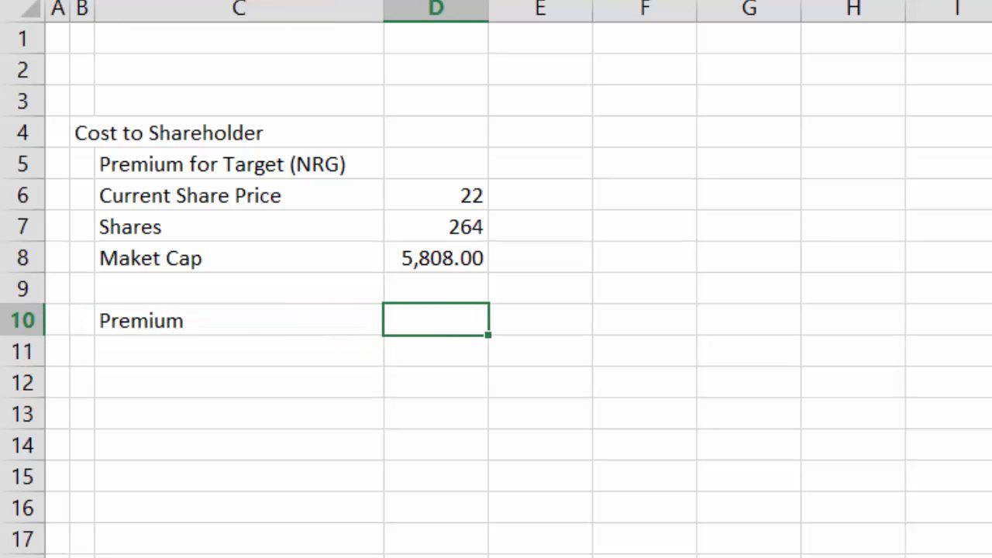
type("37%")
key("Return")
Enter the label 'Consideration' in C11.
left_click(239, 351)
left_click(82, 382)
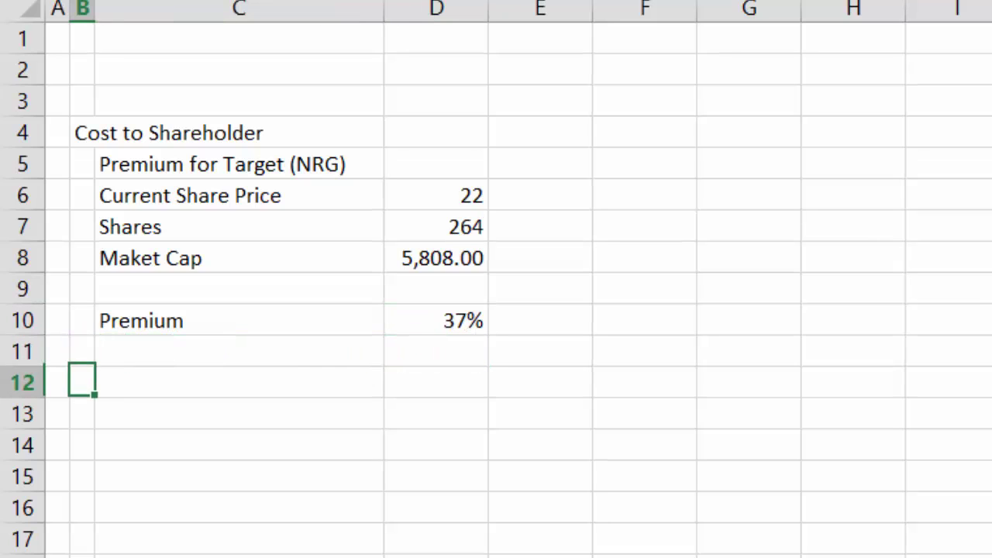
left_click(239, 382)
left_click(239, 351)
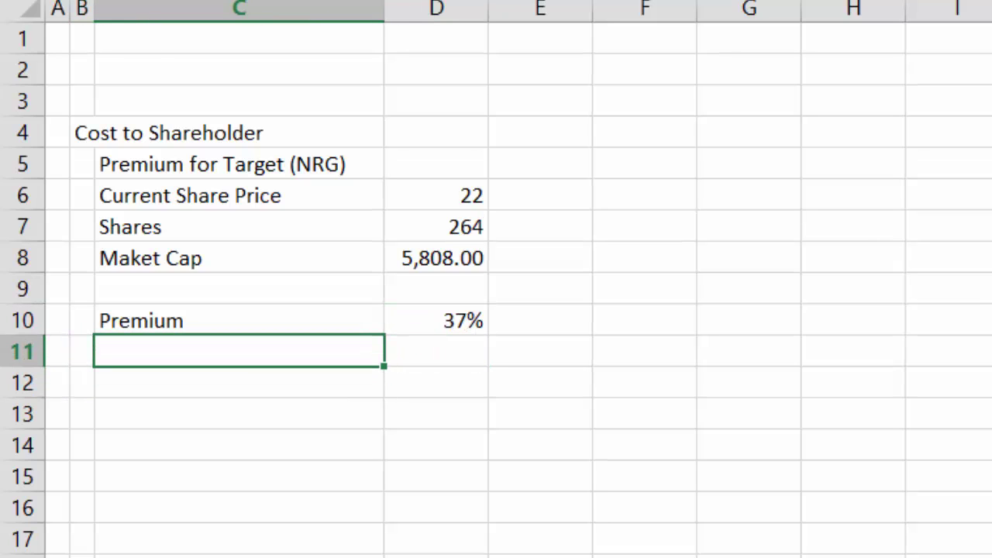
type("Consideration")
key("Return")
Compute consideration in D11 as =D8*(1+D10), comma-styled to 7,956.96.
left_click(238, 351)
left_click(435, 351)
type("=")
key("Up")
key("Up")
key("Up")
type("*(1+")
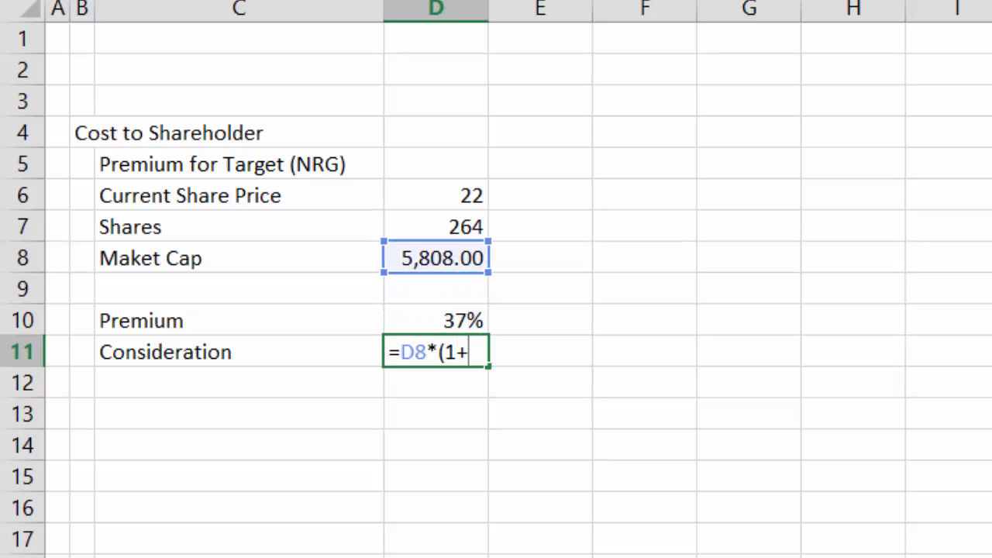
key("Up")
type(")")
key("Return")
key("Up")
key("ctrl+shift+1")
key("Down")
key("Left")
key("Down")
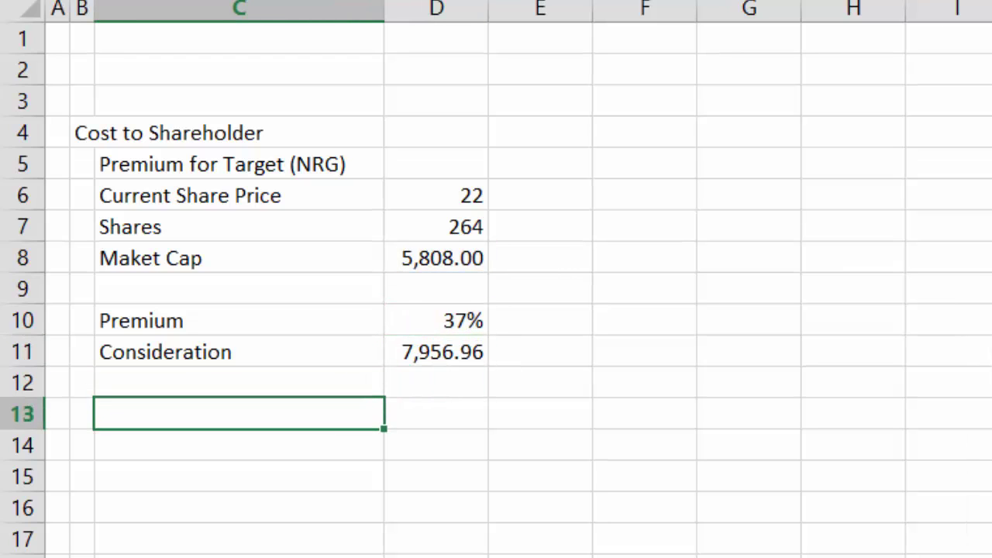
Label C13 'Premium' and enter =D11-D8 in D13, giving 2,148.96.
type("Perm")
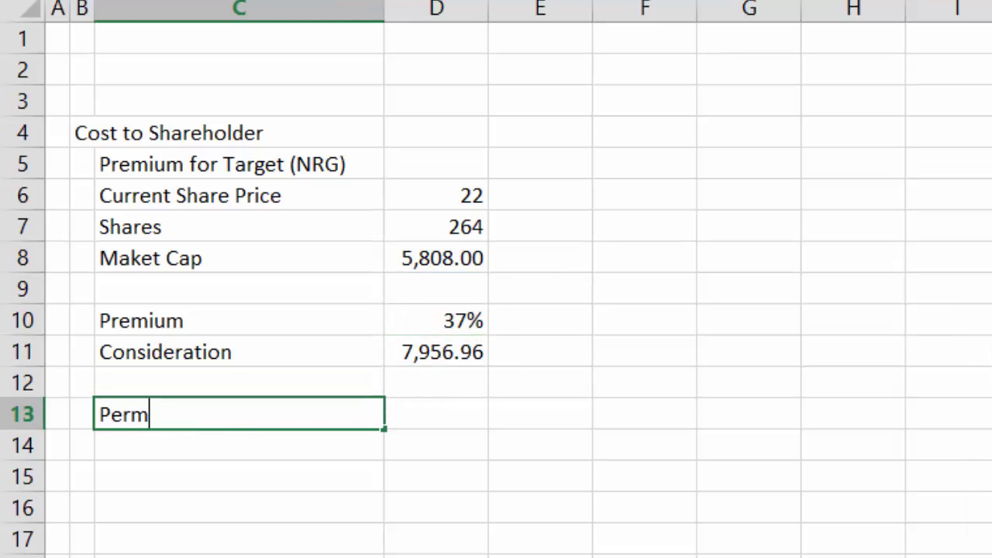
key("BackSpace")
key("BackSpace")
key("BackSpace")
type("remium")
key("Return")
key("Up")
key("Right")
type("=")
key("Up")
key("Up")
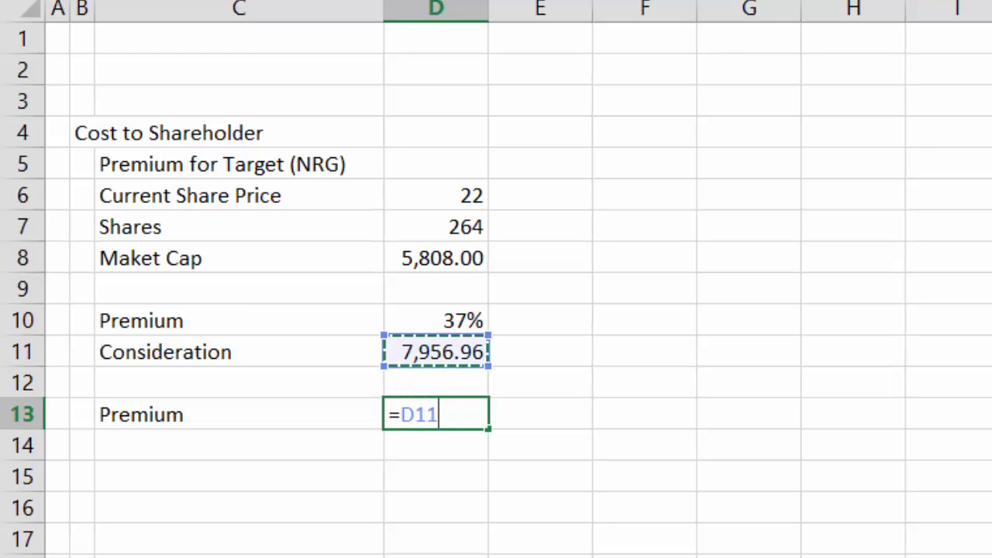
type("-")
key("Up")
key("Up")
key("Up")
key("Up")
key("Up")
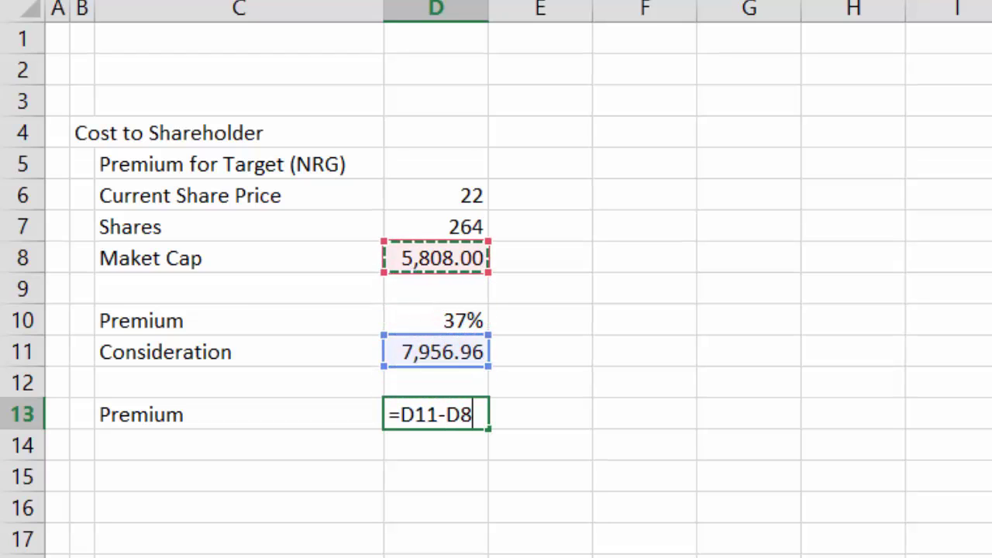
key("Return")
Rename the C13 label to 'Premium 000's'.
key("Up")
key("Left")
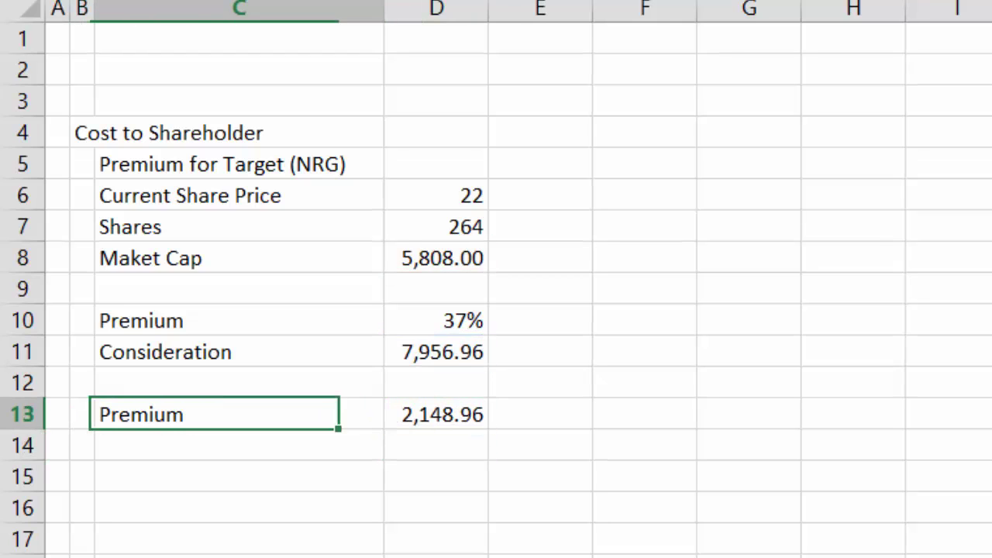
key("Right")
key("Right")
key("Left")
key("Left")
key("Left")
key("Right")
key("Right")
key("Left")
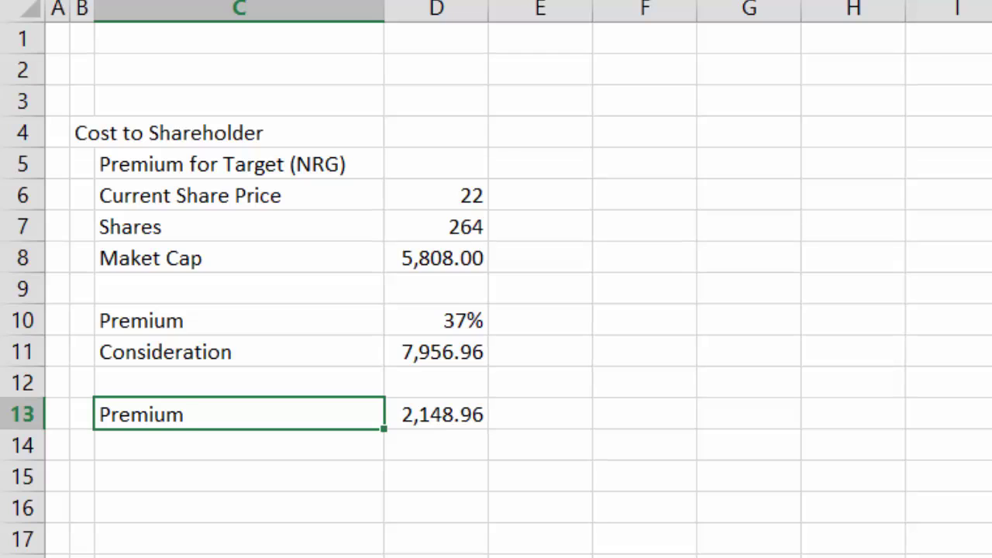
key("F2")
type("000's")
key("Return")
key("Down")
key("Down")
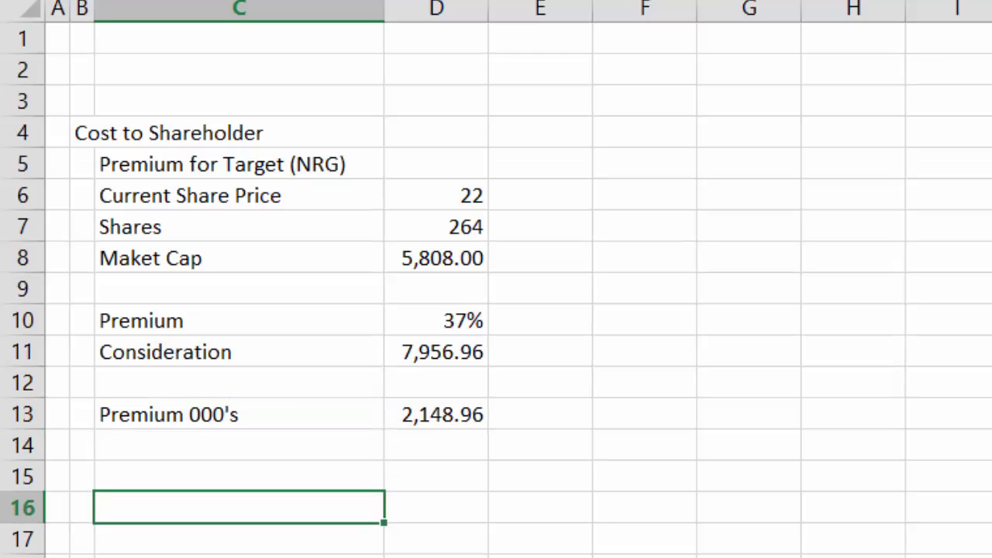
key("Left")
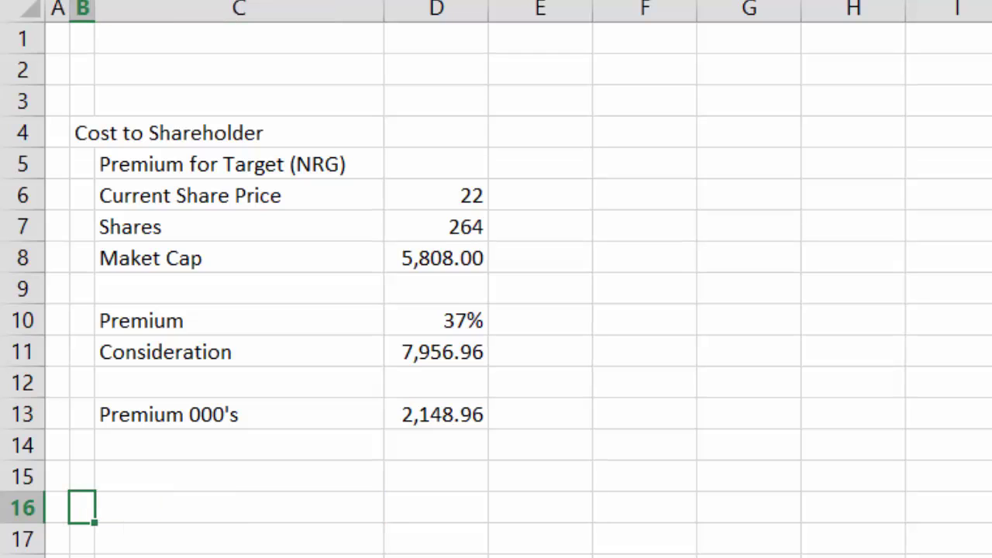
key("Up")
key("Up")
Enter the label 'After Tax' in C14, directly under the Premium 000's row.
key("Right")
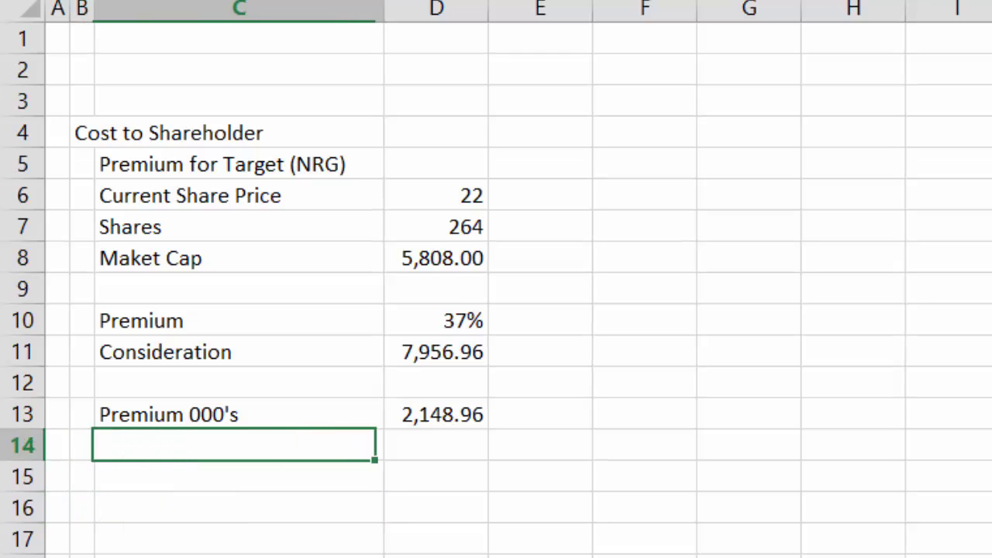
type("Aft")
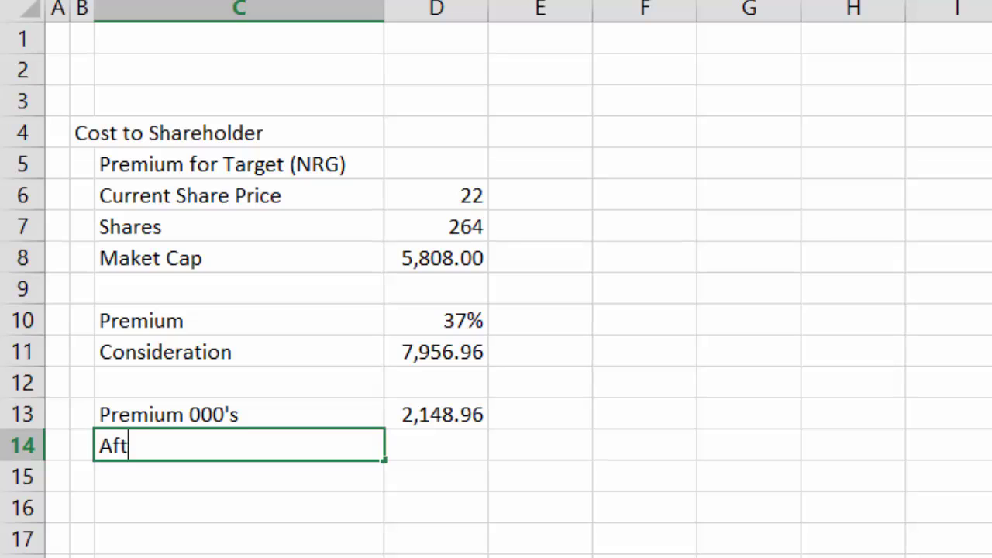
type("er Tax")
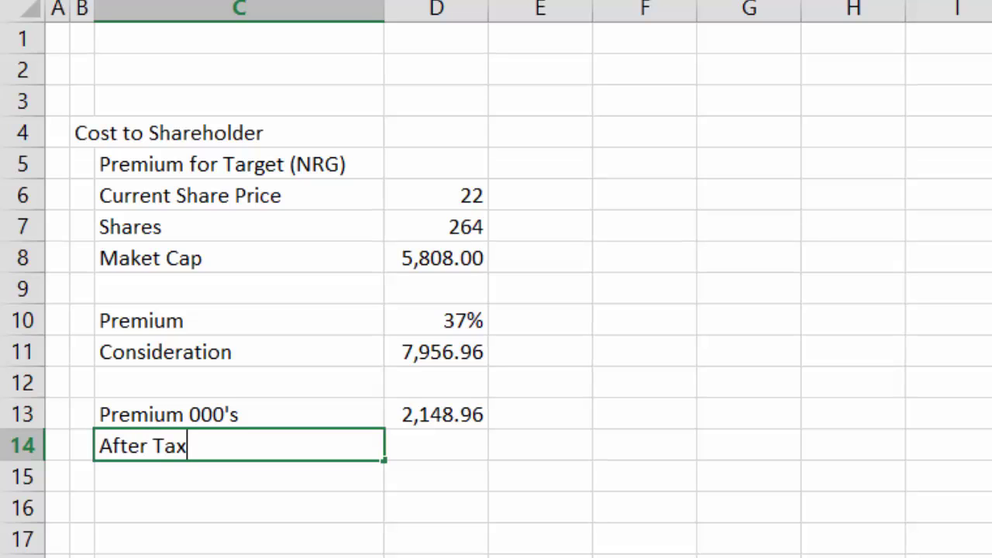
key("Return")
key("Up")
key("Up")
key("Right")
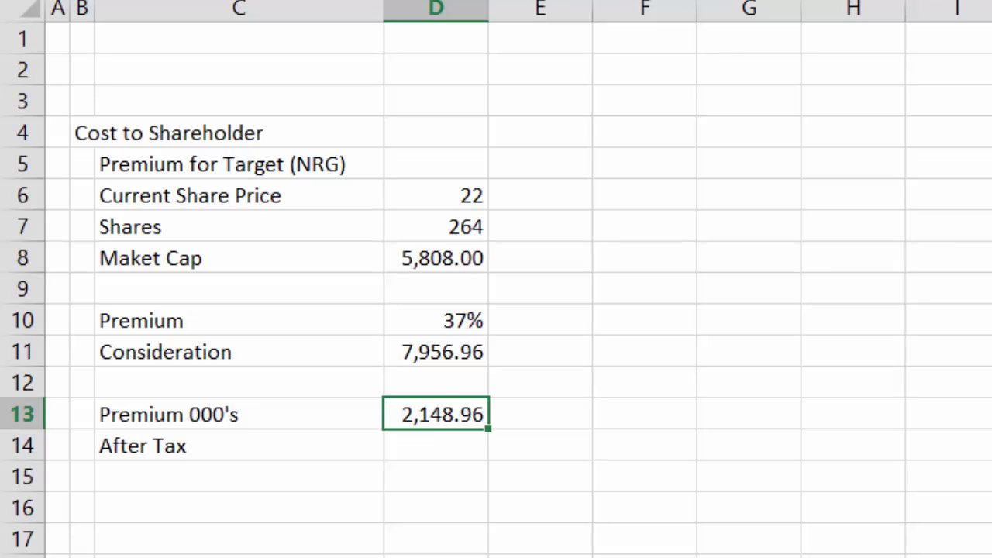
key("Down")
key("Down")
key("Down")
key("Left")
key("Up")
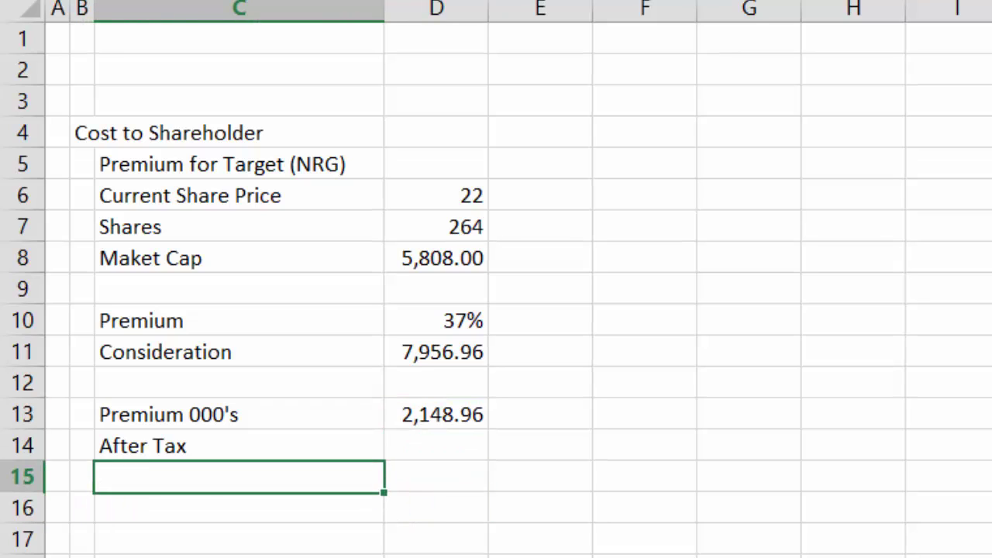
key("Left")
key("Down")
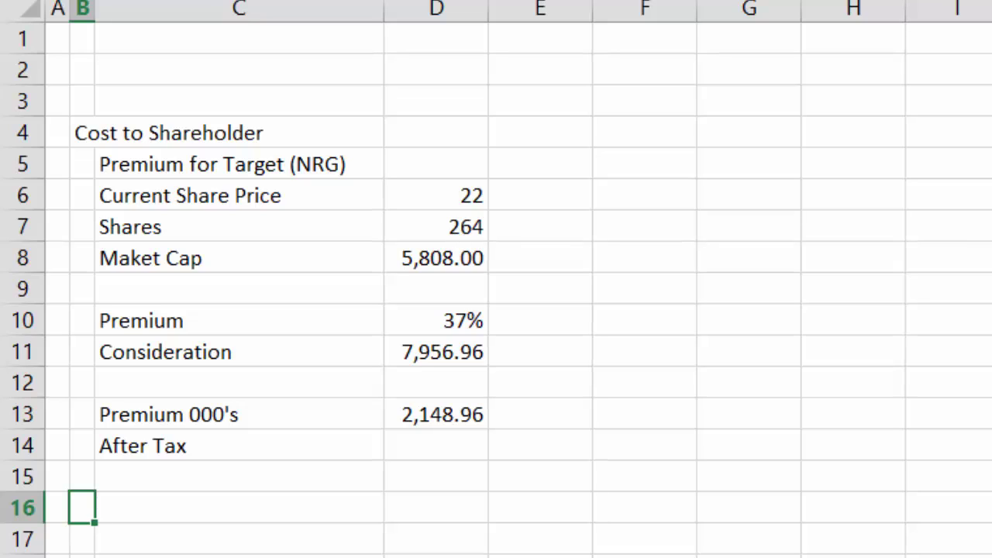
Enter the heading 'Net Benefits' in B16 and the label 'Pre-tax Synergy' in C17.
type("Bene")
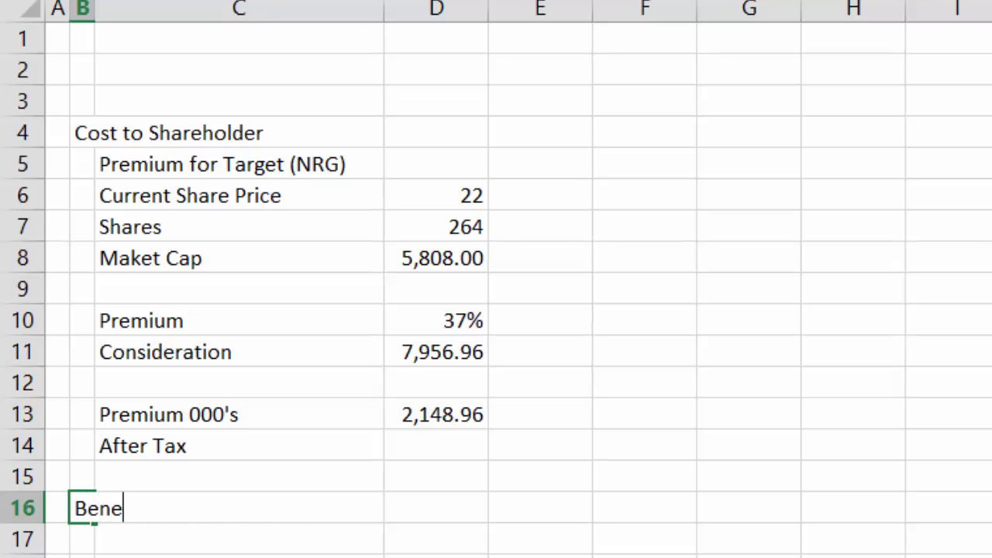
type("fits to")
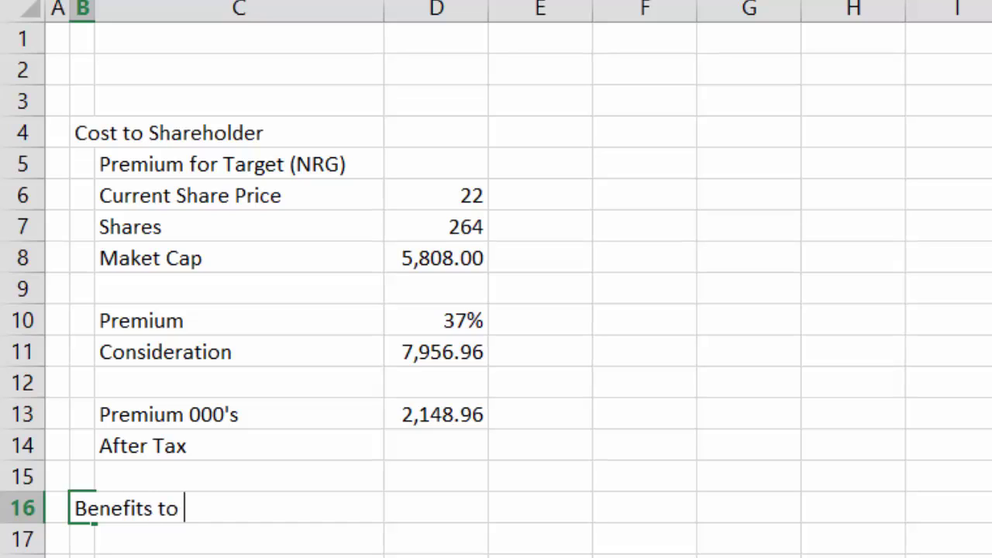
key("BackSpace")
key("BackSpace")
key("BackSpace")
key("BackSpace")
key("BackSpace")
key("BackSpace")
key("BackSpace")
key("BackSpace")
key("BackSpace")
key("BackSpace")
key("BackSpace")
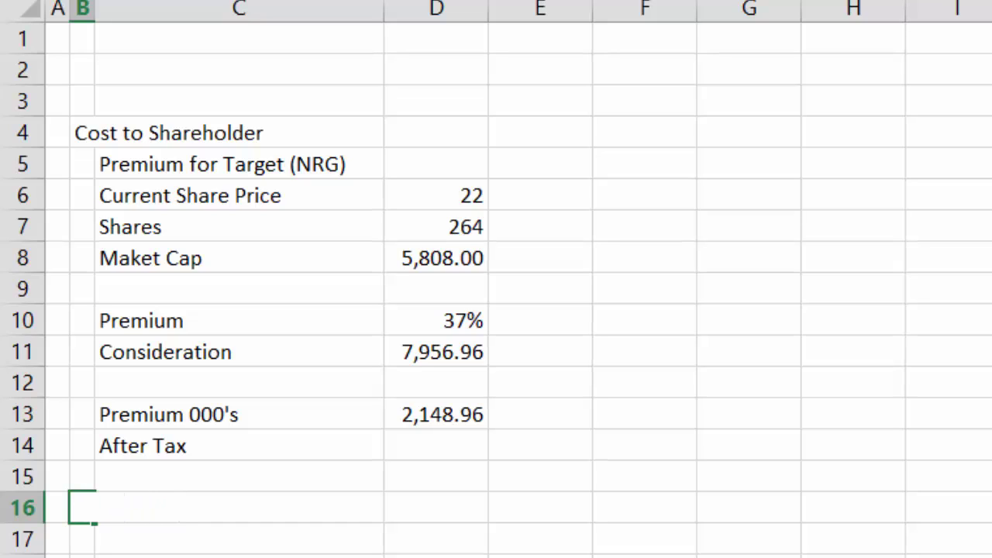
type("Net Bene")
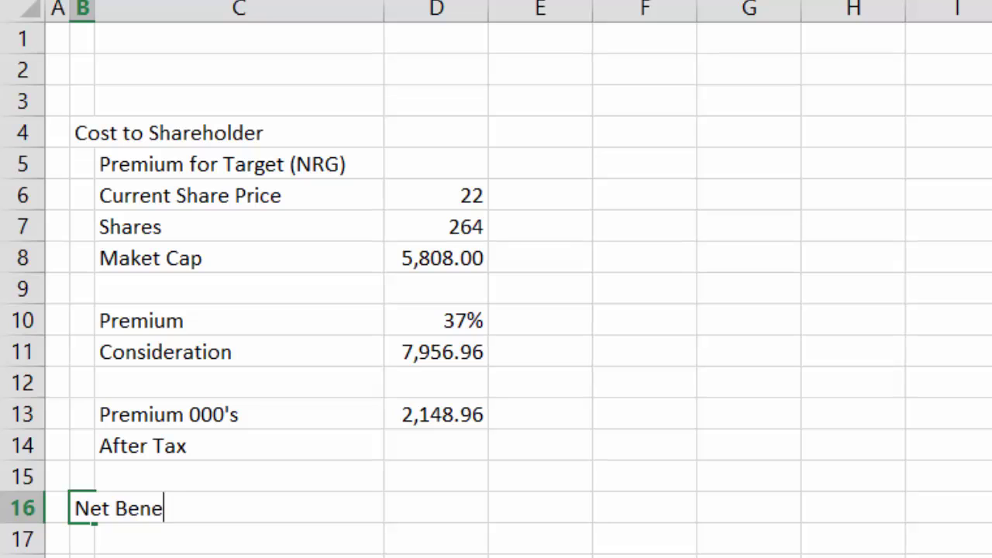
type("fits")
key("Return")
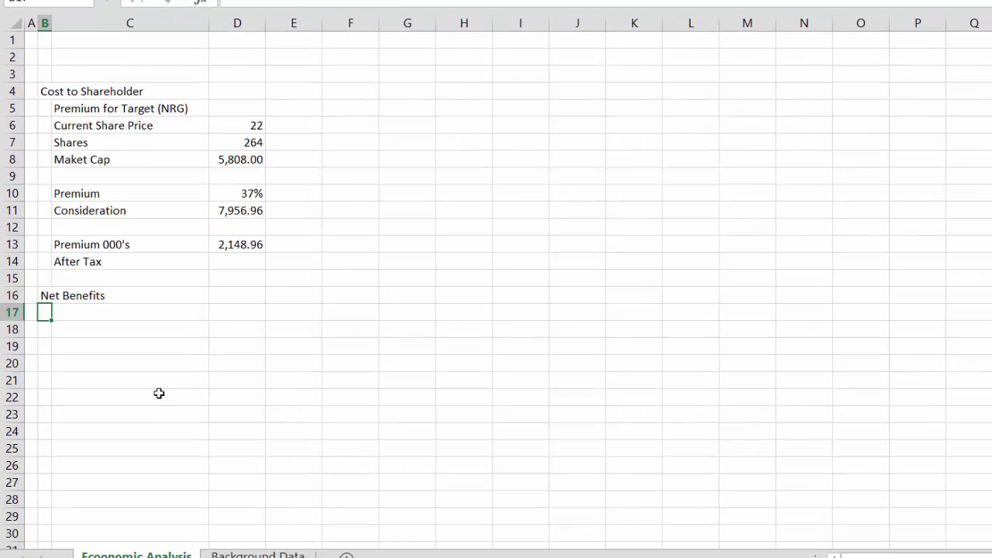
key("Right")
type("Pre")
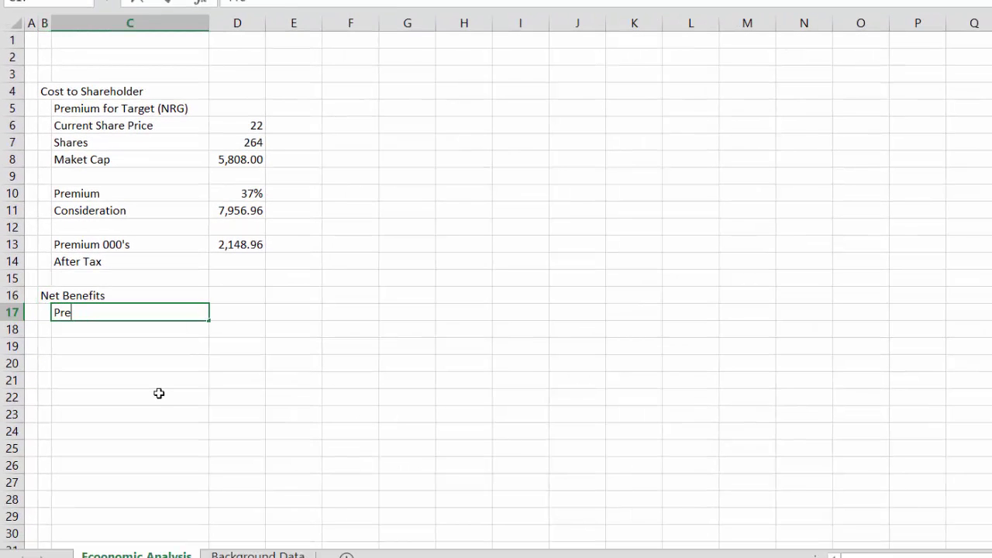
type("-tax Synergy")
key("Return")
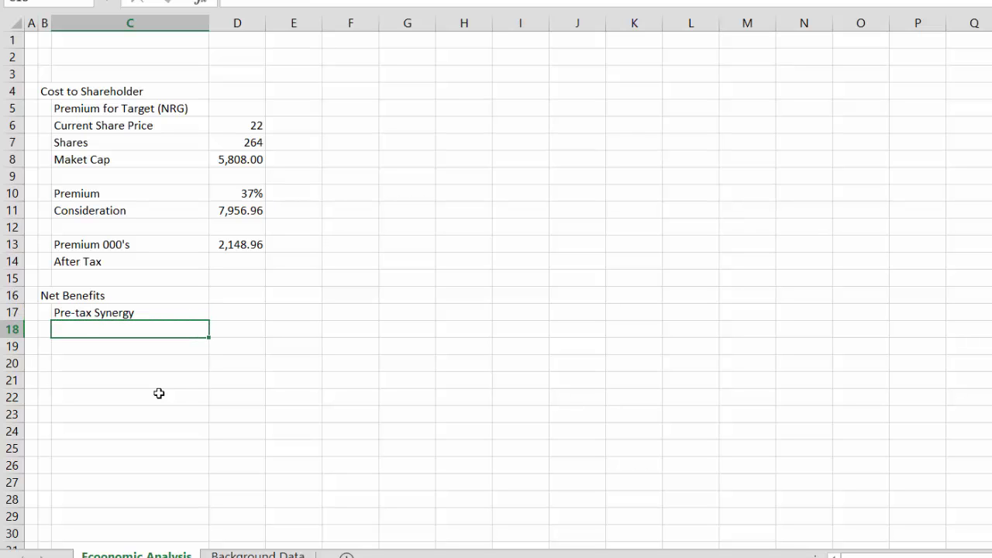
Look up the synergy figures further down the Background Data sheet.
key("ctrl+Page_Down")
key("Page_Down")
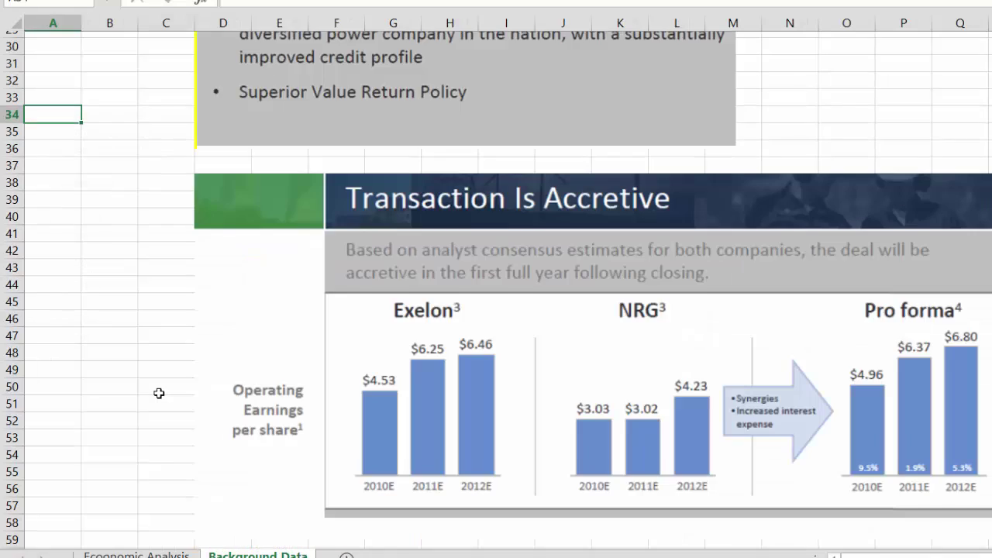
key("Page_Down")
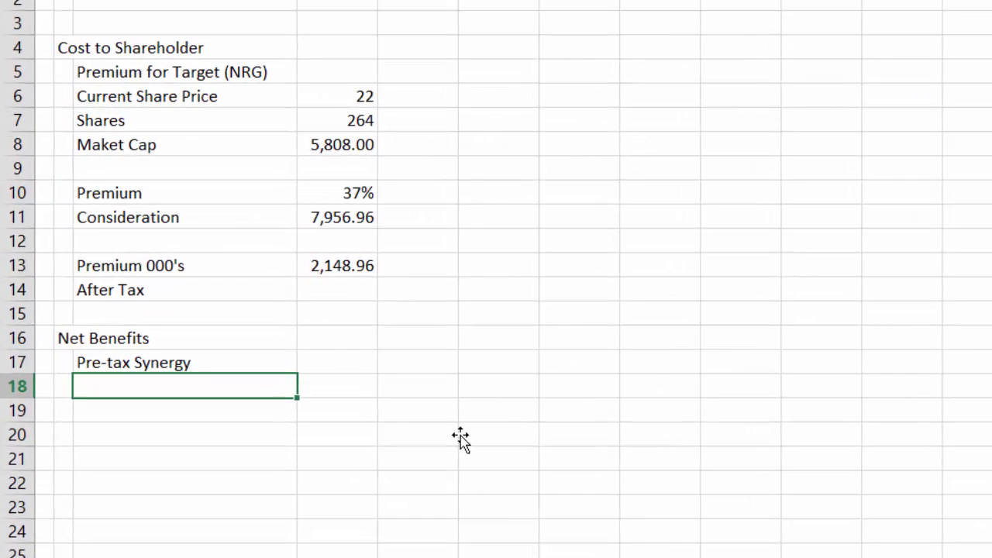
Insert a row above Pre-tax Synergy and fill it as a Year row numbered 1 to 4.
key("Up")
key("shift+space")
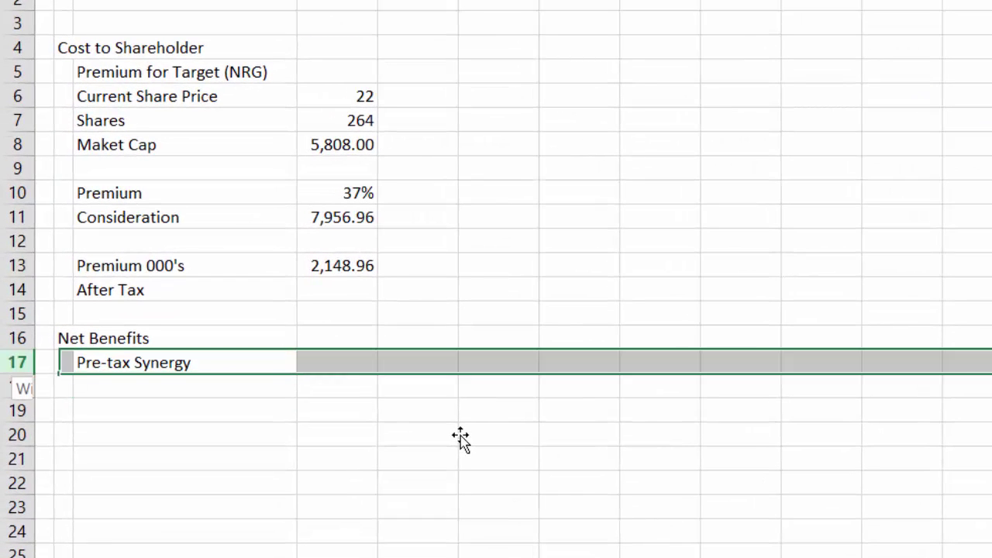
key("ctrl+shift+plus")
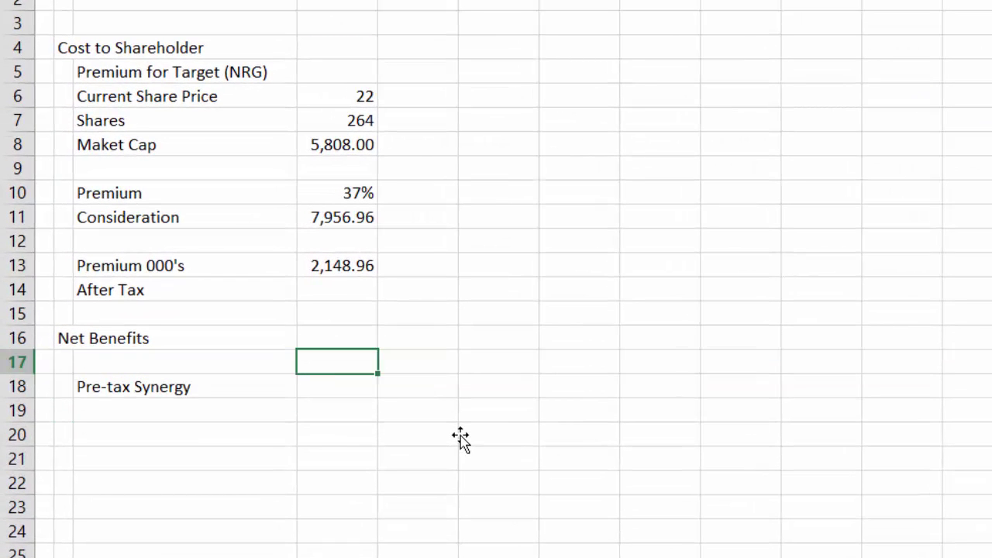
key("Left")
type("Year")
key("Return")
key("Up")
key("Right")
type("1")
key("Tab")
type("2")
key("Tab")
type("3")
key("Tab")
type("4")
key("Return")
Enter pre-tax synergy of 1,500 for year 1 and 3,000 for year 4.
key("Left")
key("Left")
key("Left")
type("1,")
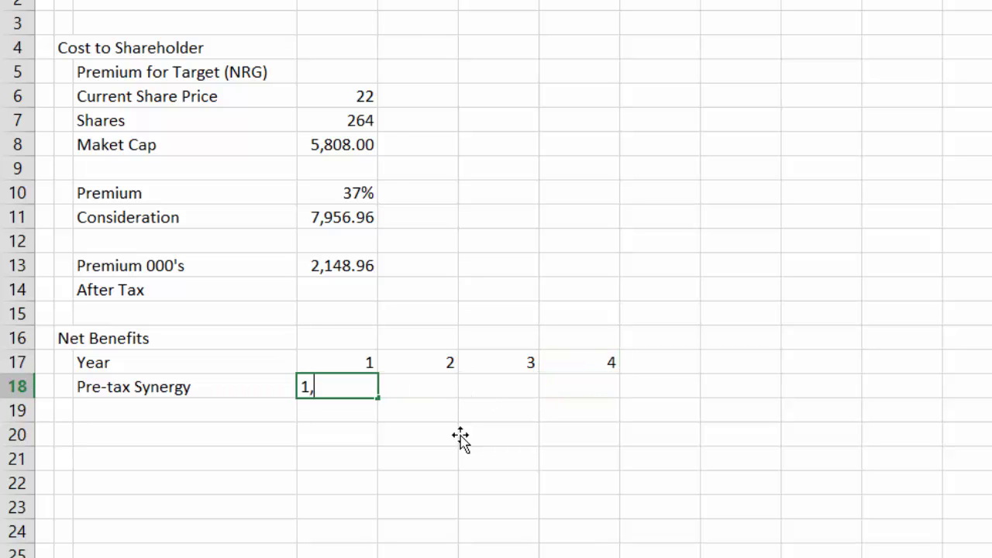
type("500")
key("Return")
key("Up")
key("Right")
key("Right")
key("Right")
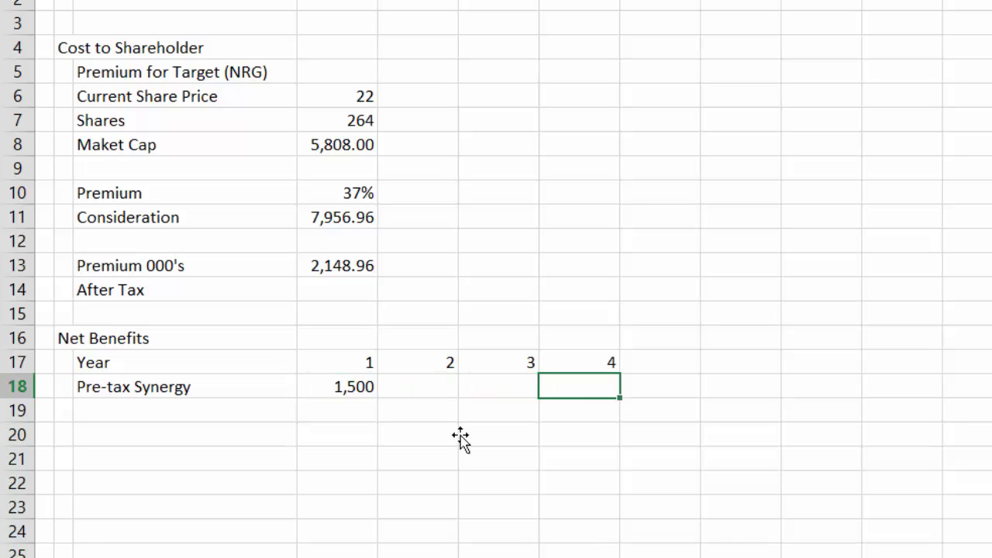
type("3,000")
key("Return")
key("Up")
key("Up")
key("Up")
Compute the 1.259921 growth factor in D16 with =(G18/D18)^(1/3).
key("Left")
key("Left")
key("Left")
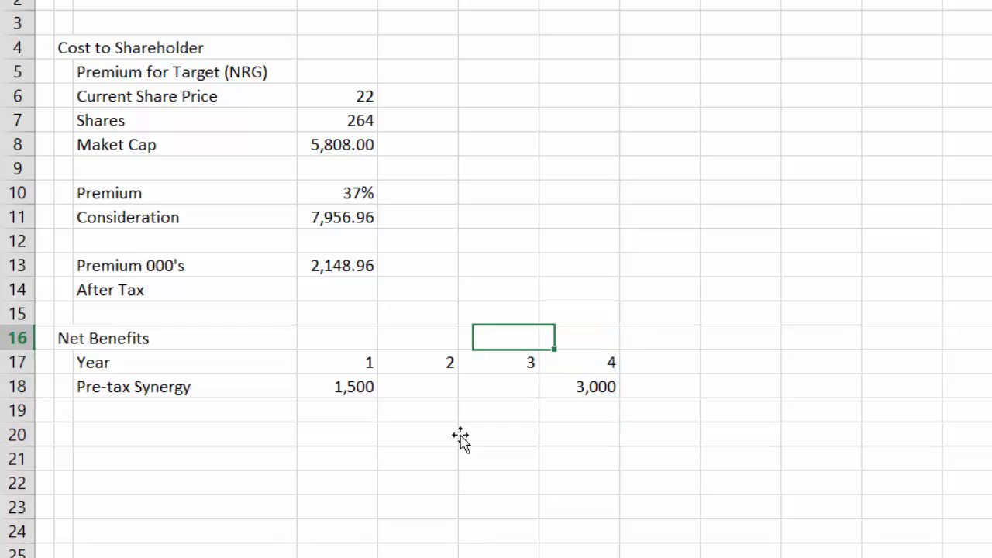
type("=(")
key("Down")
key("Down")
key("Right")
key("Right")
key("Right")
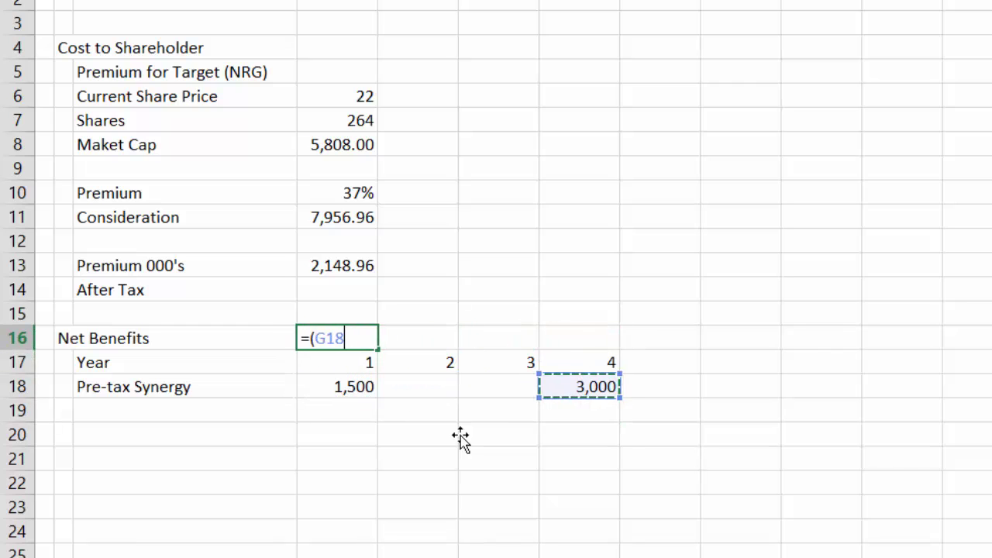
type("/")
key("Left")
key("Left")
key("Down")
key("Down")
key("Right")
key("Right")
type(")")
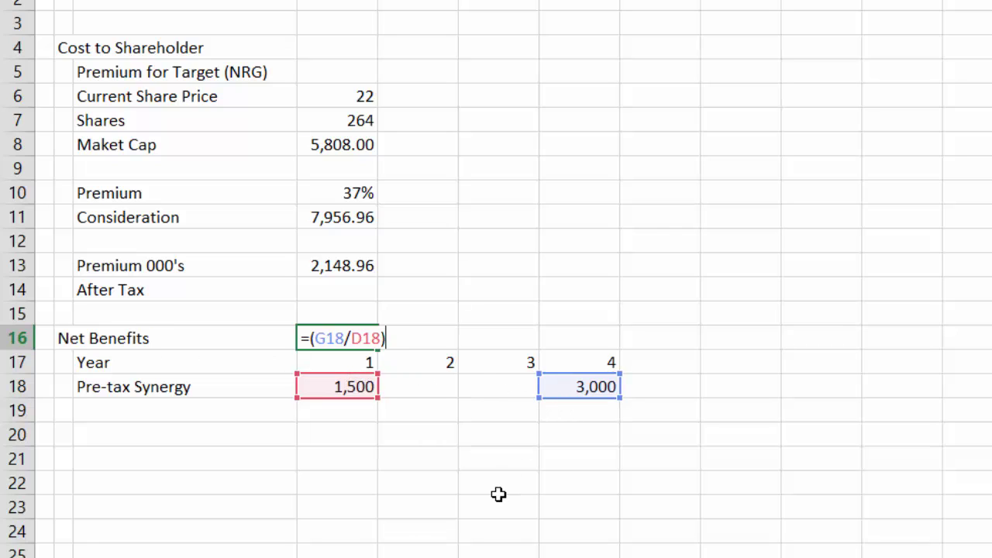
type("^")
type("(1/3")
key("Return")
Set year 2 synergy to =D18*$D$16 in comma format and fill it into year 3.
key("Down")
key("Right")
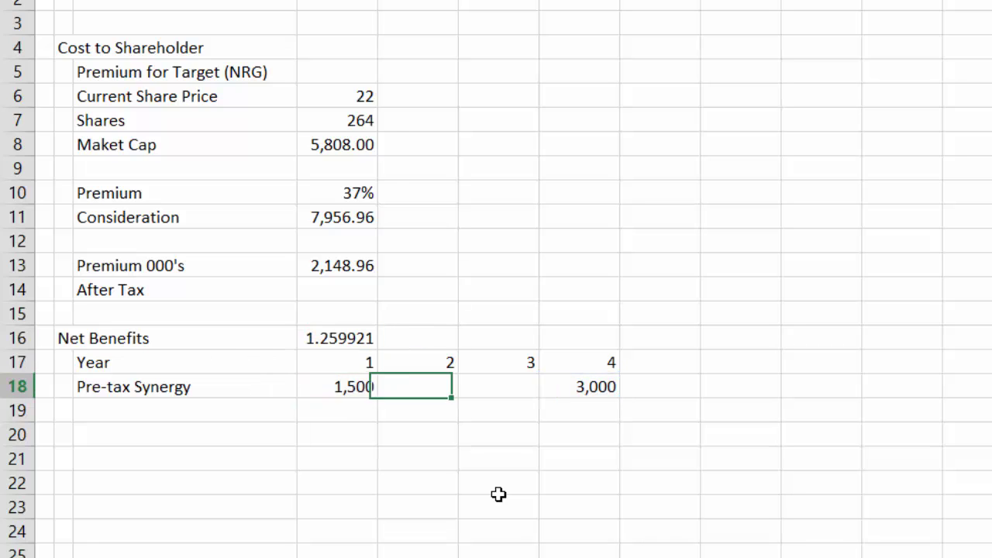
type("=")
key("Left")
type("*")
key("Up")
key("Left")
key("Up")
key("F4")
key("Return")
key("Up")
key("ctrl+shift+1")
key("shift+Right")
key("ctrl+r")
Check that year 3 times the growth factor gives 3000, then clear the check cell.
key("Right")
key("Down")
key("Right")
type("=")
key("Up")
key("Left")
type("*")
key("Up")
key("Up")
key("Up")
key("Left")
key("Left")
key("Left")
key("Return")
key("Up")
key("Delete")
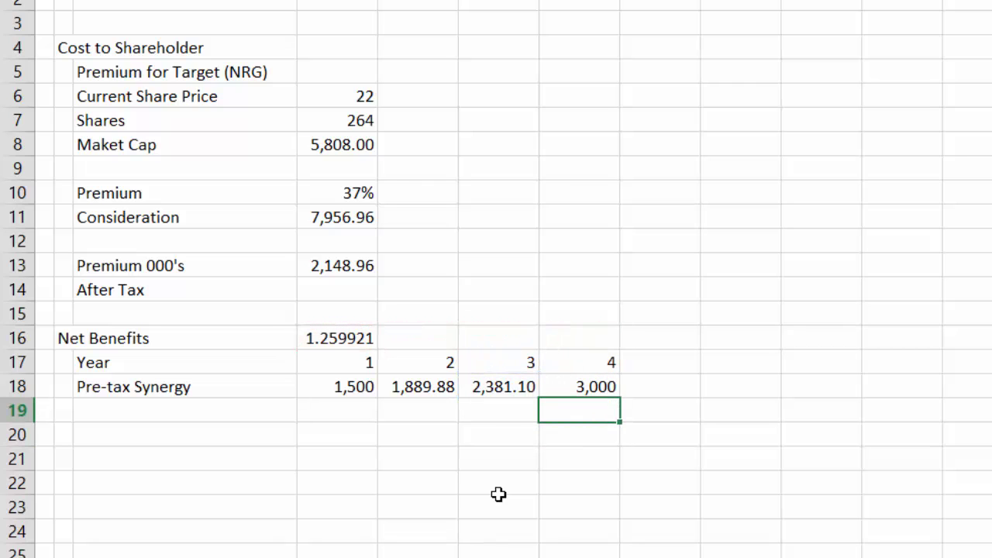
key("Up")
Add a 'Cost to Achieve' label below the Pre-tax Synergy row.
key("Left")
key("Left")
key("Left")
key("Left")
key("Left")
key("Down")
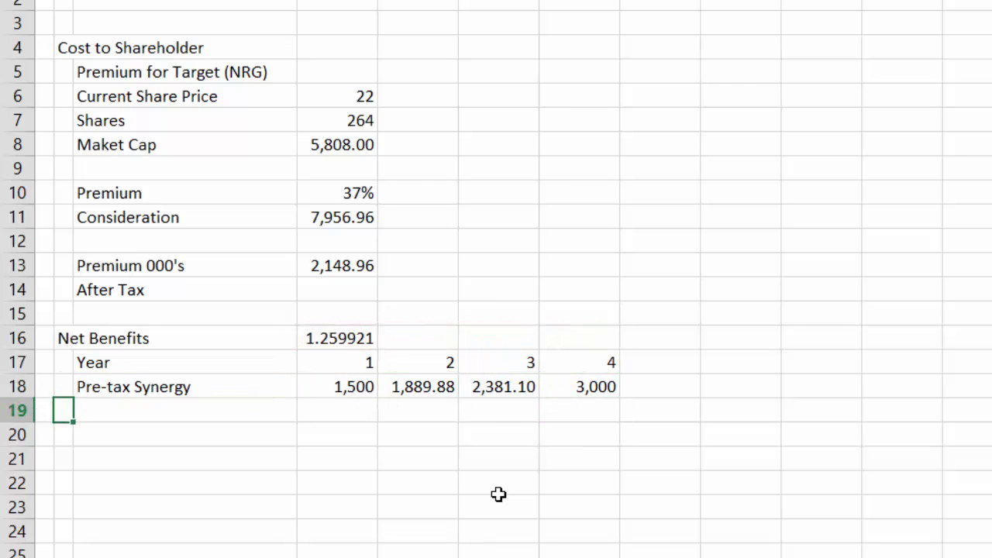
key("Right")
key("Right")
key("Down")
key("Left")
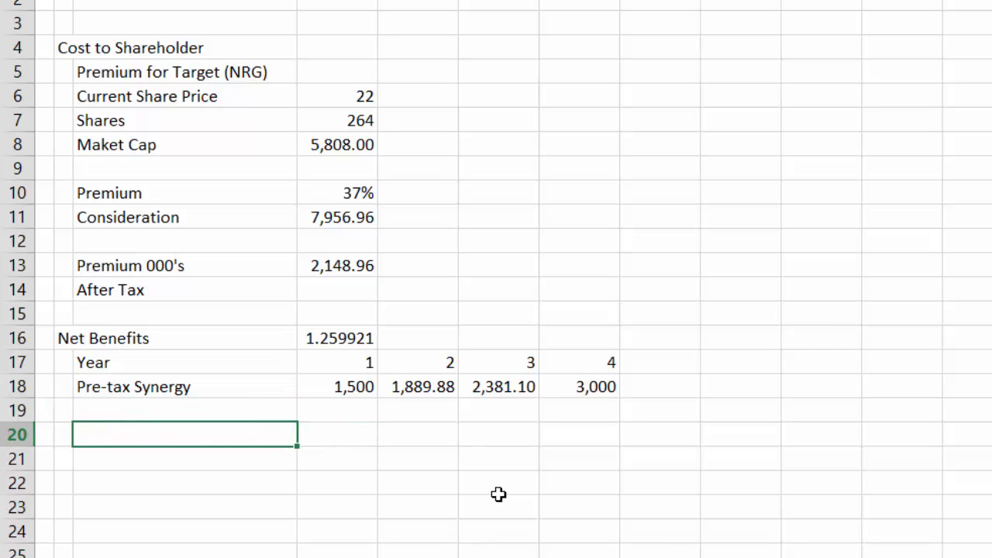
type("Cot")
key("BackSpace")
type("st to Achieve")
Finish the Cost to Achieve label and move the year and synergy block from C17:F18 to D17.
key("Return")
key("Up")
key("Up")
key("Up")
key("Up")
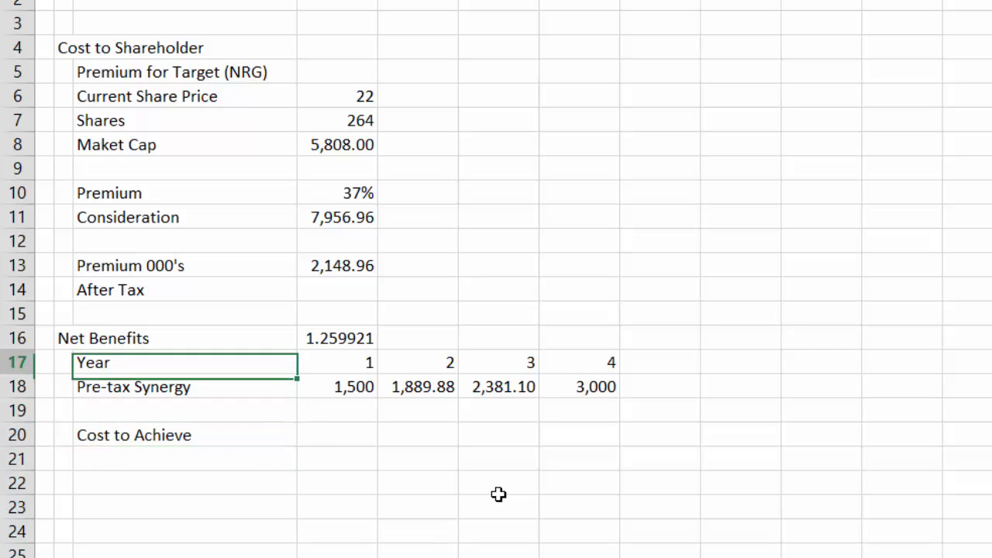
key("Right")
key("shift+Down")
key("shift+Right")
key("shift+Right")
key("shift+Right")
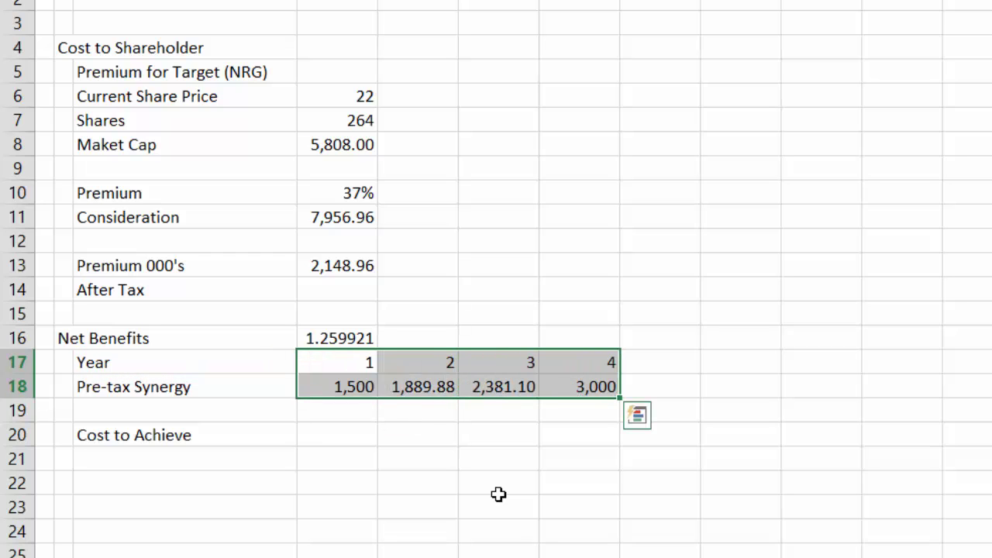
key("ctrl+x")
key("Right")
key("ctrl+v")
Enter a Cost to Achieve of 100 in D20.
key("Down")
key("Down")
key("Left")
key("Left")
key("Down")
key("Right")
type("100")
key("Return")
key("Left")
key("Left")
key("Right")
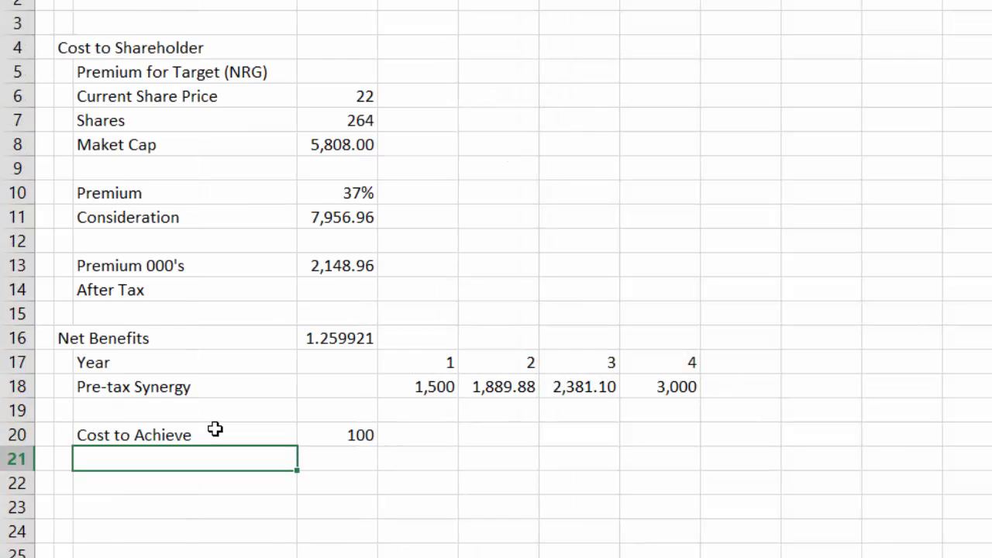
Revise Pre-tax Synergy to 180 in year 1 and 300 in year 4.
key("Up")
key("Up")
key("Up")
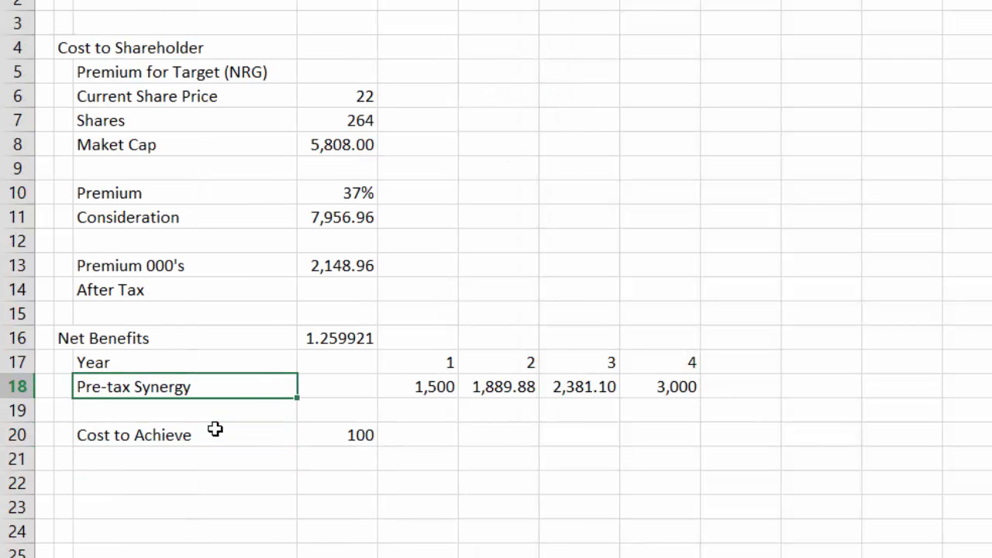
key("Right")
key("Right")
type("1")
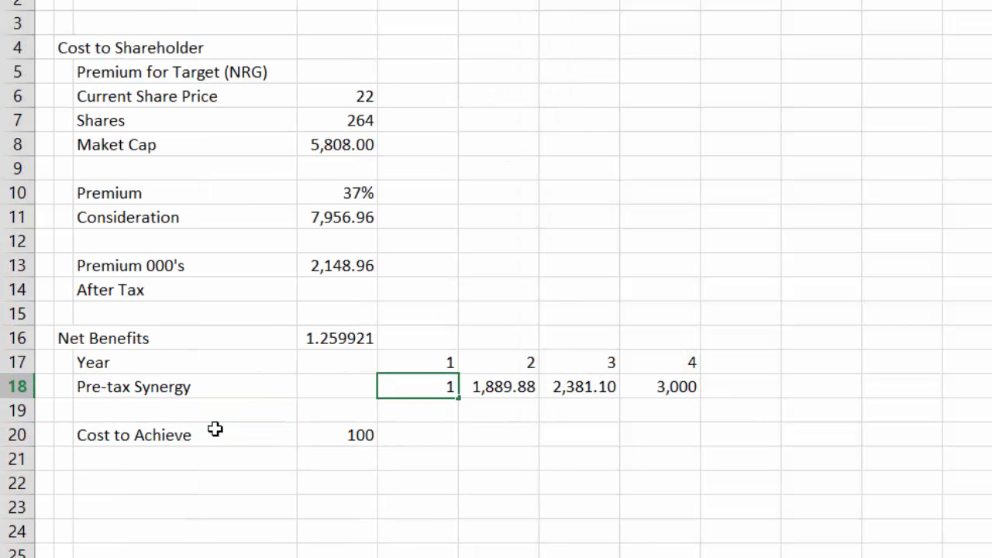
type("80")
key("Return")
key("Up")
key("Right")
key("Right")
key("Right")
type("300")
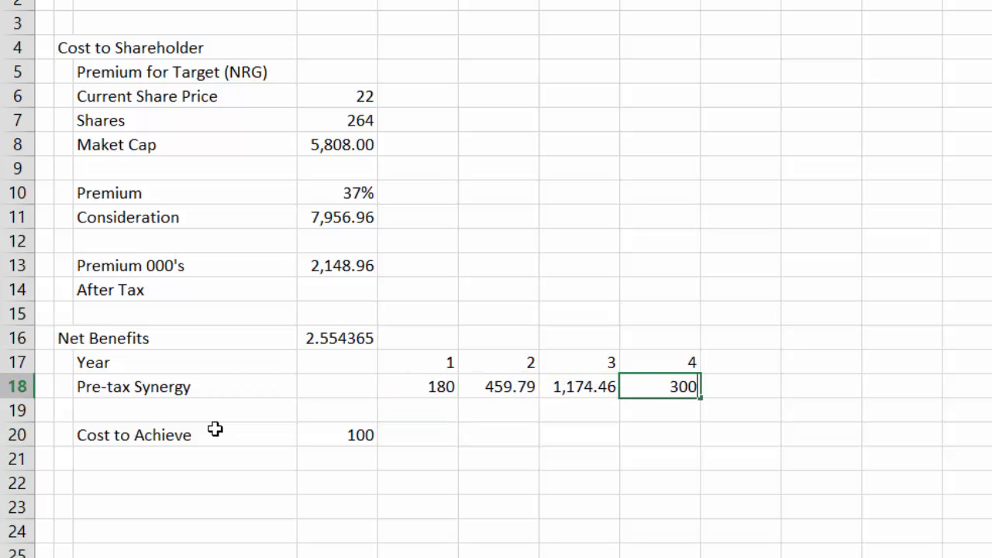
key("Return")
key("Down")
key("Left")
key("Left")
key("Left")
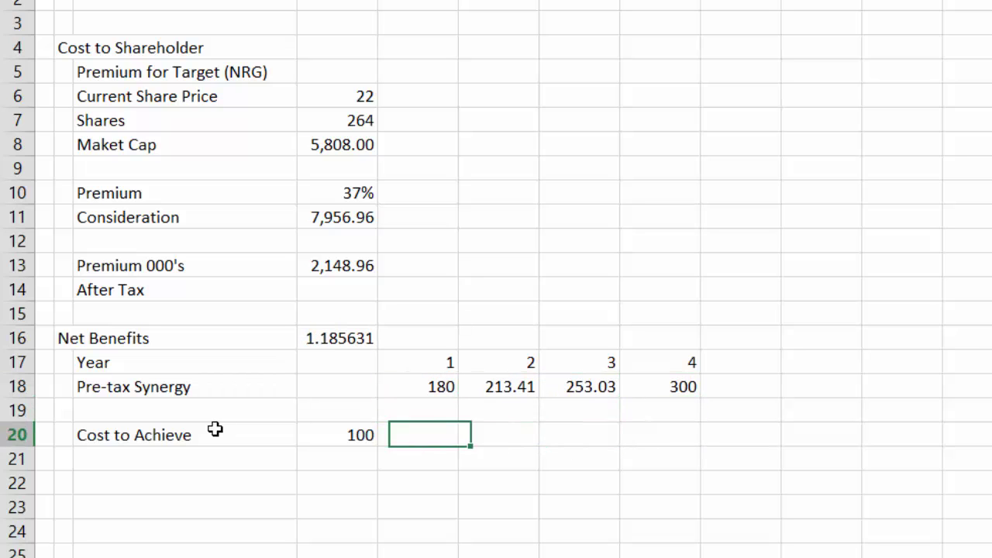
key("Left")
key("Left")
key("Down")
key("Down")
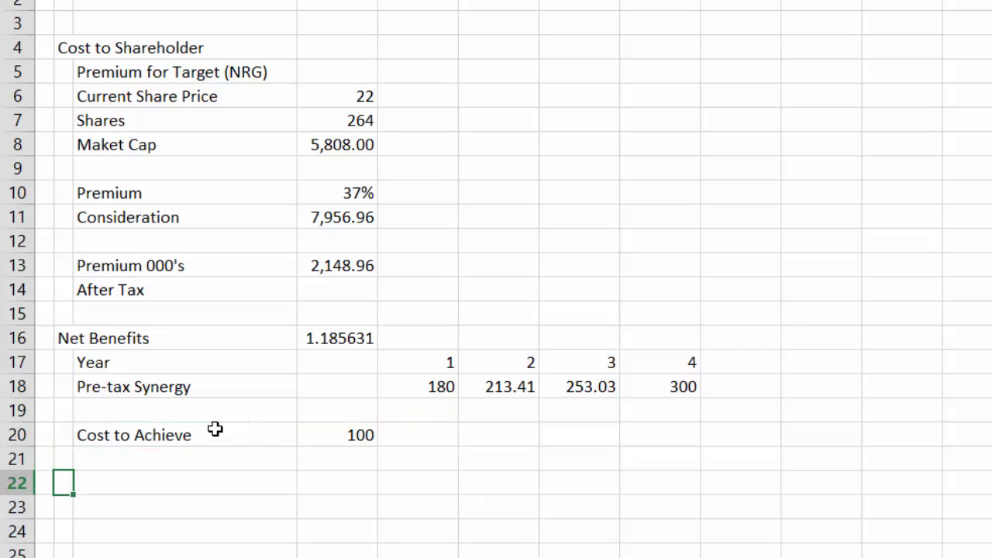
key("Right")
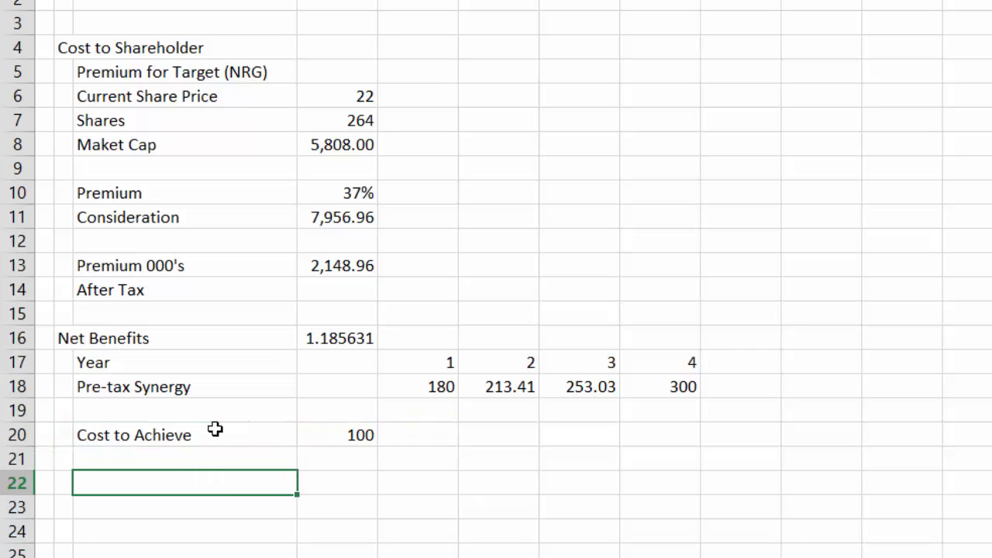
Delete blank row 19 and add a Net row (synergy minus cost to achieve) filled across all years.
key("Up")
key("Up")
key("Up")
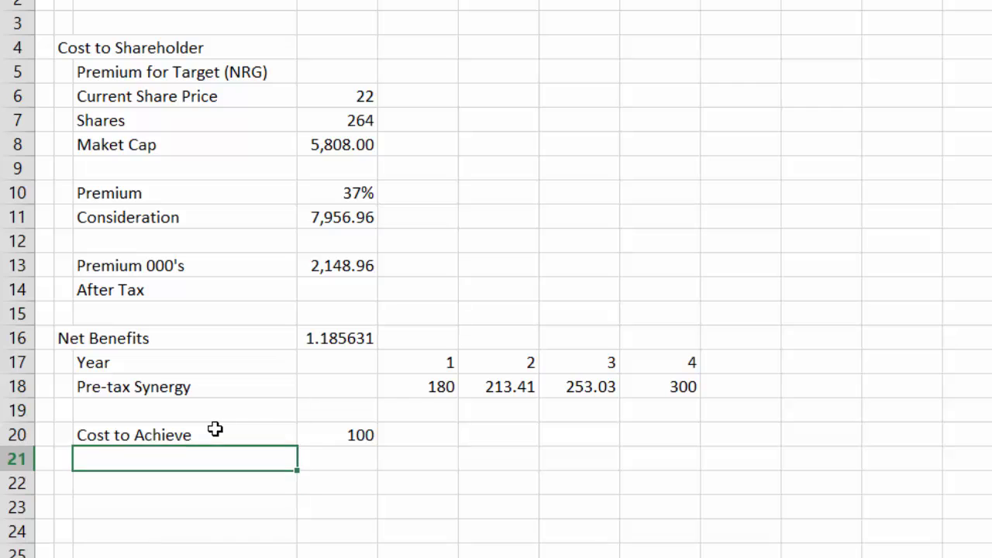
key("shift+space")
key("ctrl+minus")
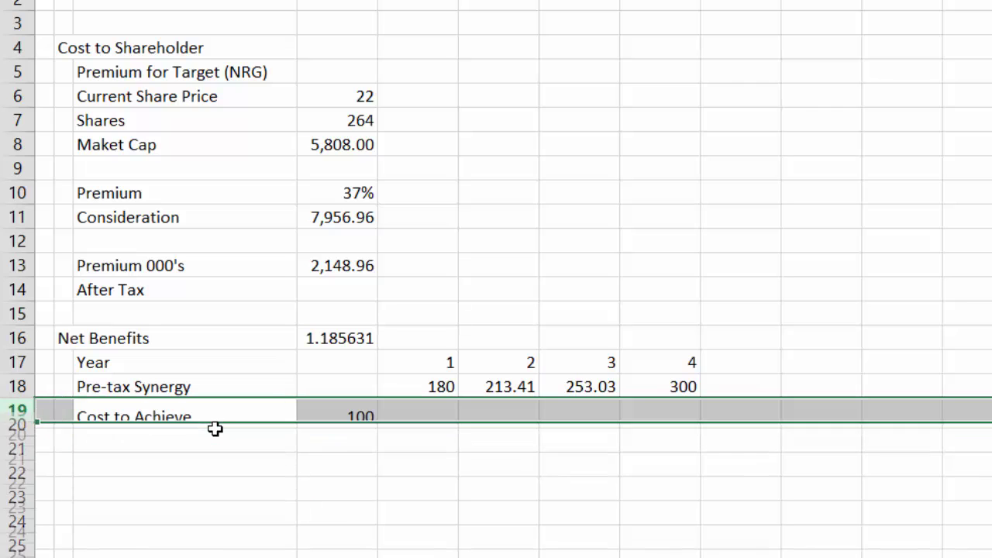
key("Down")
type("Net")
key("Return")
key("Up")
key("Right")
type("=")
key("Up")
key("Up")
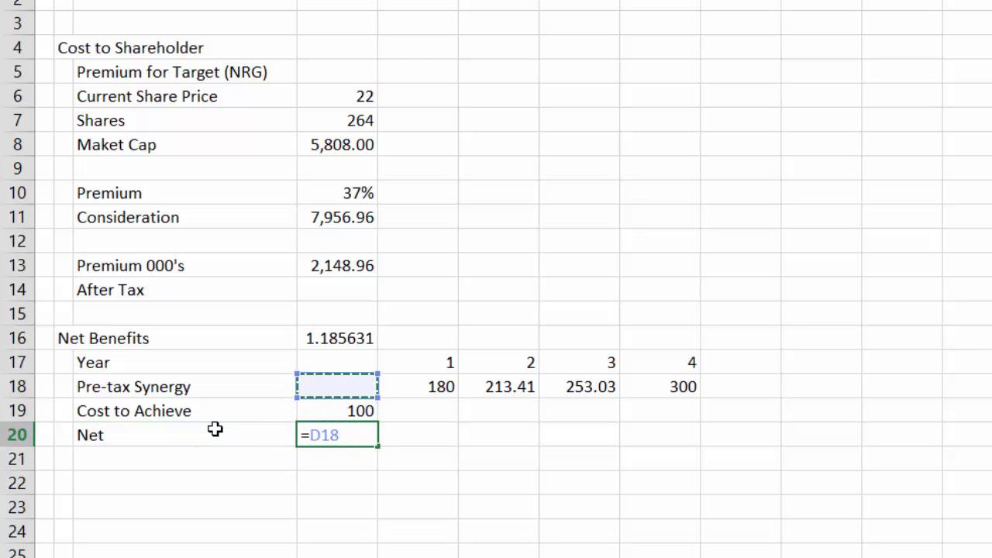
type("-")
key("Up")
key("Return")
key("Up")
key("shift+Right")
key("shift+Right")
key("shift+Right")
key("shift+Right")
key("ctrl+r")
key("Down")
key("Left")
key("Left")
Type the label NPV in C22.
key("Down")
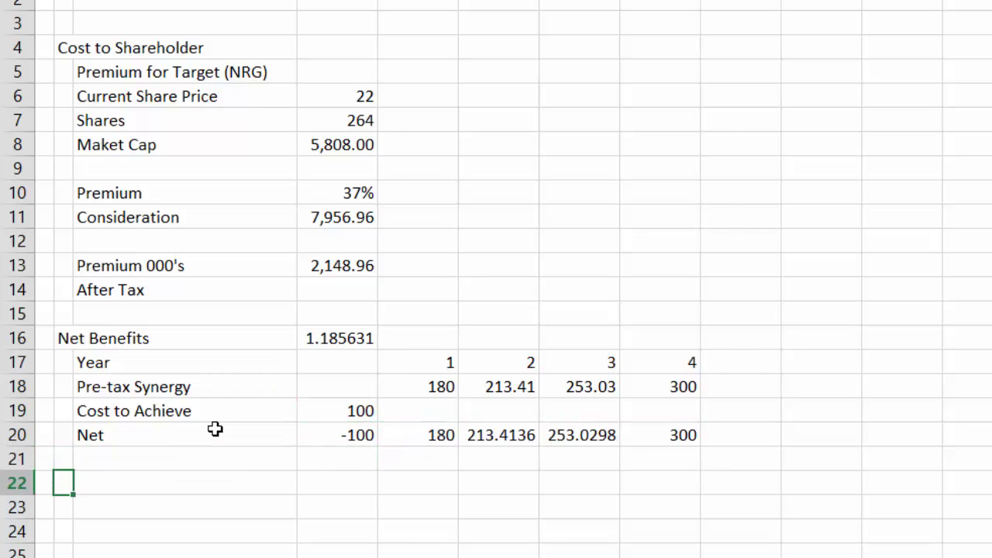
key("Right")
key("Right")
key("Up")
key("Left")
key("Left")
key("Down")
key("Right")
type("N")
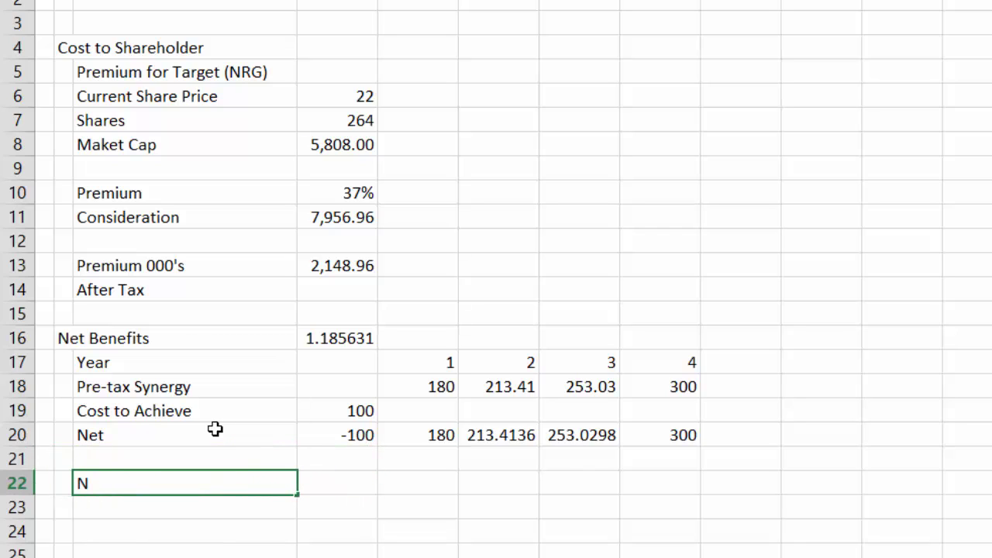
type("OV")
key("BackSpace")
key("BackSpace")
type("PV")
key("Return")
Add a Disc Rate label in C21 with 8% in D21.
key("Up")
key("Up")
key("Up")
key("Right")
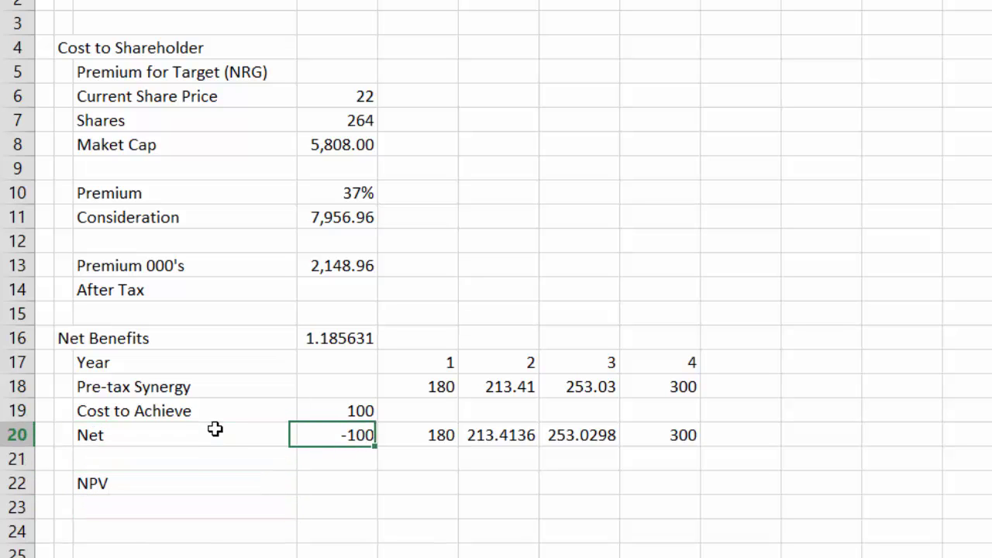
key("Right")
key("Right")
key("Right")
key("Right")
key("Right")
key("Left")
key("Left")
key("Left")
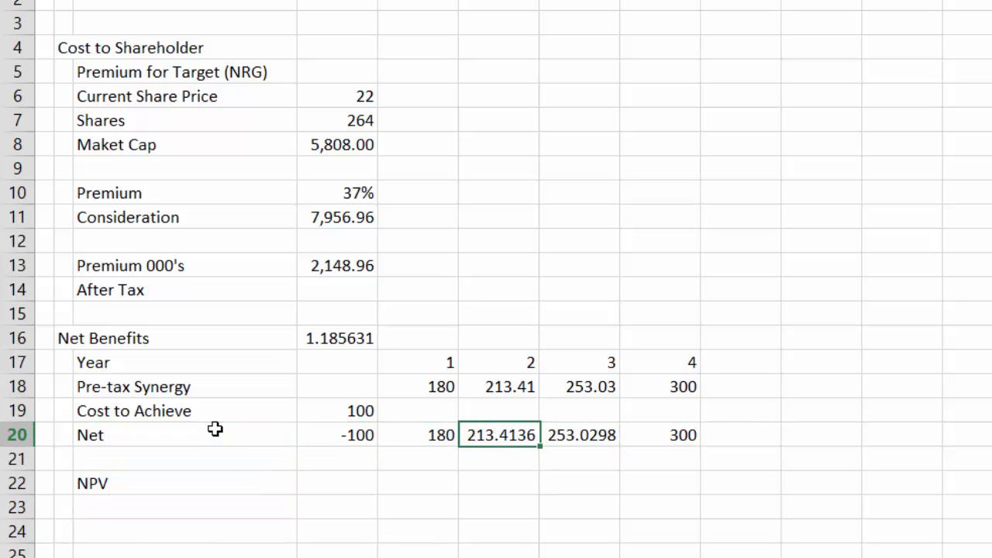
key("Left")
key("Left")
key("Left")
key("Left")
key("Down")
key("Right")
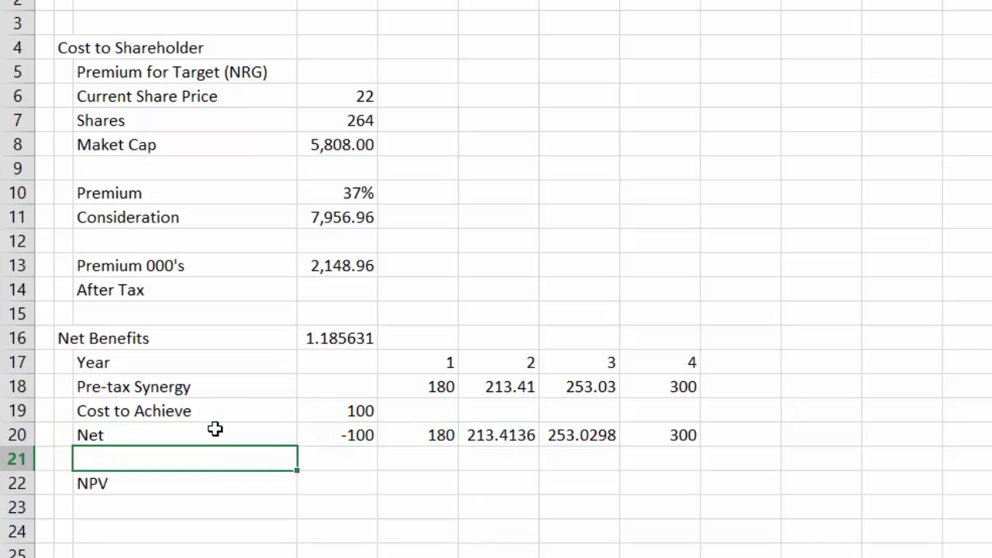
type("Disc Rate")
key("Return")
key("Up")
key("Right")
type("8%")
key("Return")
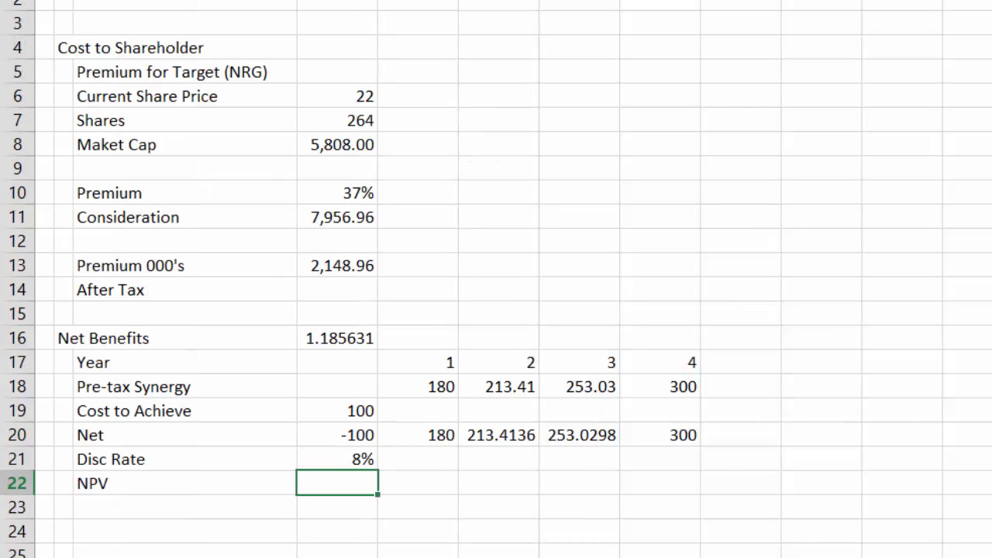
Enter =NPV(D21,E20:I20) in D22 to discount the Net cash flows.
left_click(337, 459)
left_click(337, 483)
type("=npv(")
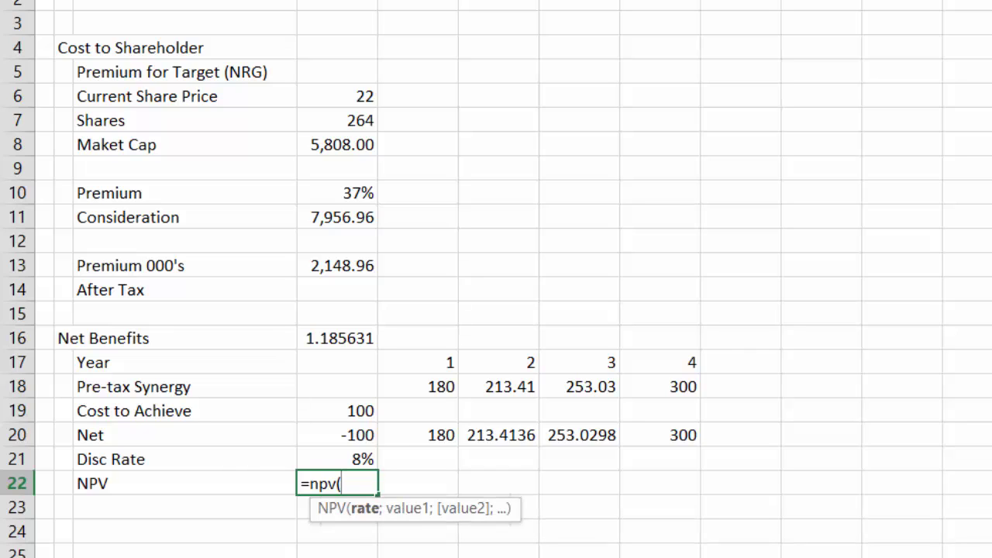
key("Up")
type(";")
key("Up")
key("Up")
key("shift+space")
type(")")
key("Return")
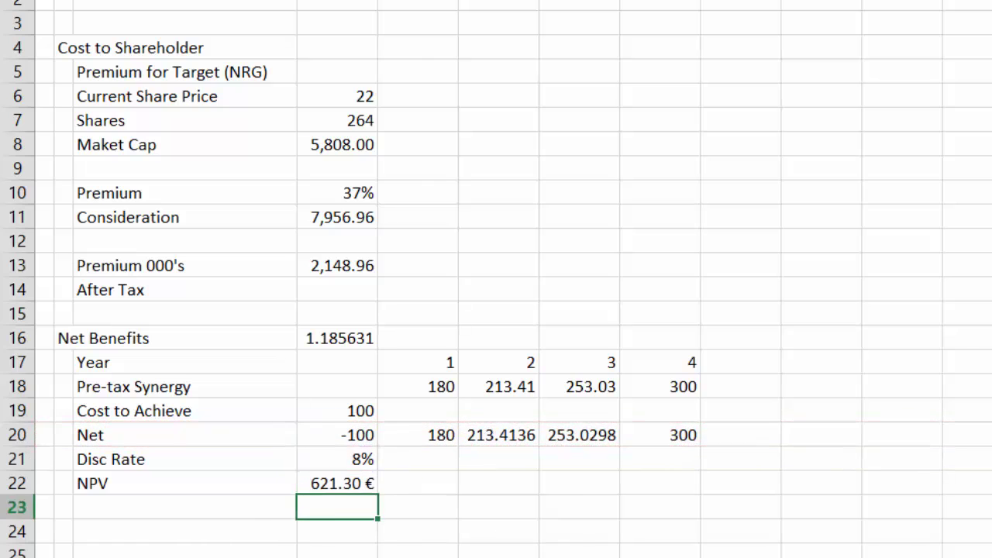
key("Up")
key("Up")
key("Up")
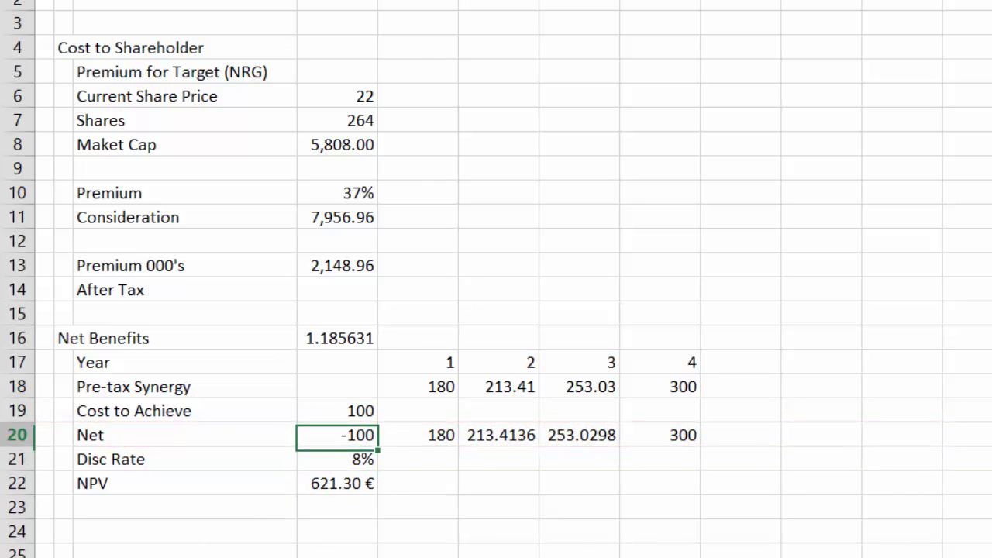
Add a terminal value =H20/D21 (3750) in I20 after year 4.
key("Right")
key("Right")
key("Right")
key("Right")
key("Right")
type("=")
key("Left")
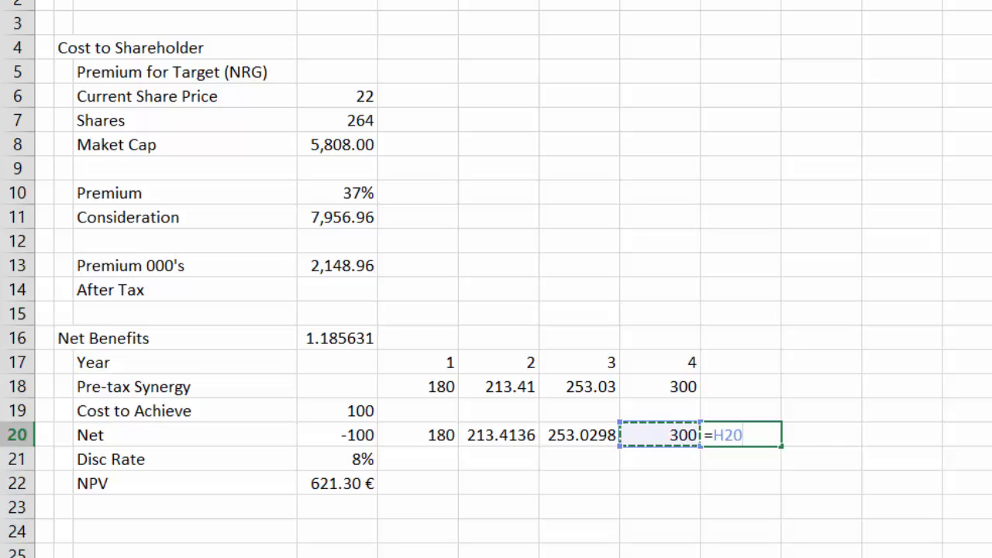
type("/")
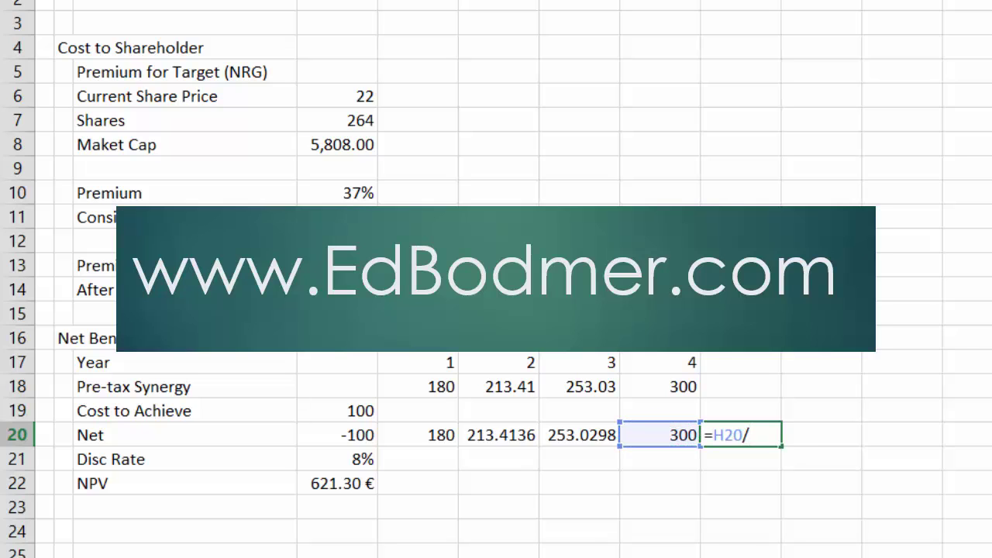
key("Left")
key("Left")
key("Left")
key("Left")
key("Left")
key("Down")
key("Return")
Autofit column D so the NPV result shows fully.
key("Up")
key("Left")
key("Left")
key("Left")
key("Left")
key("Down")
key("Down")
key("Down")
key("Up")
key("Left")
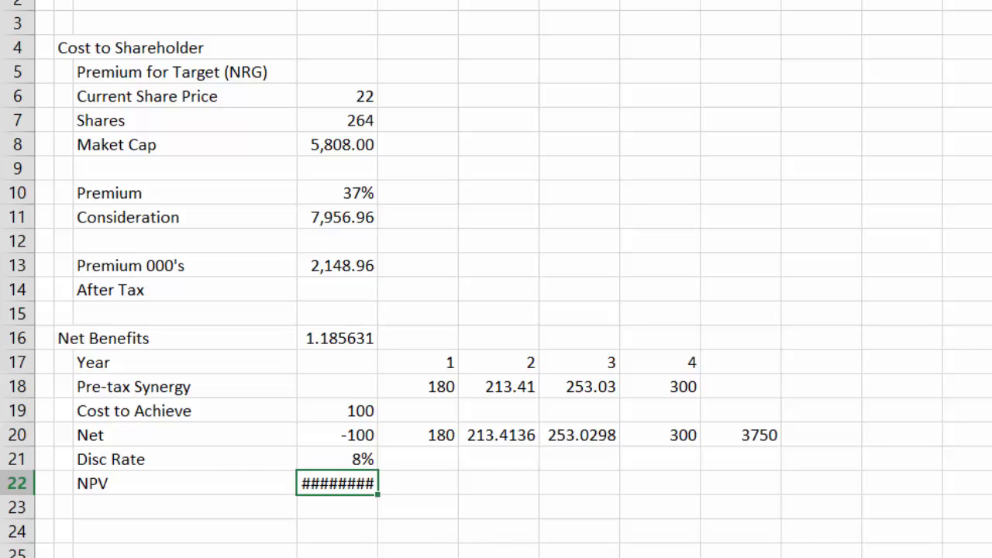
key("alt+h")
key("o")
key("i")
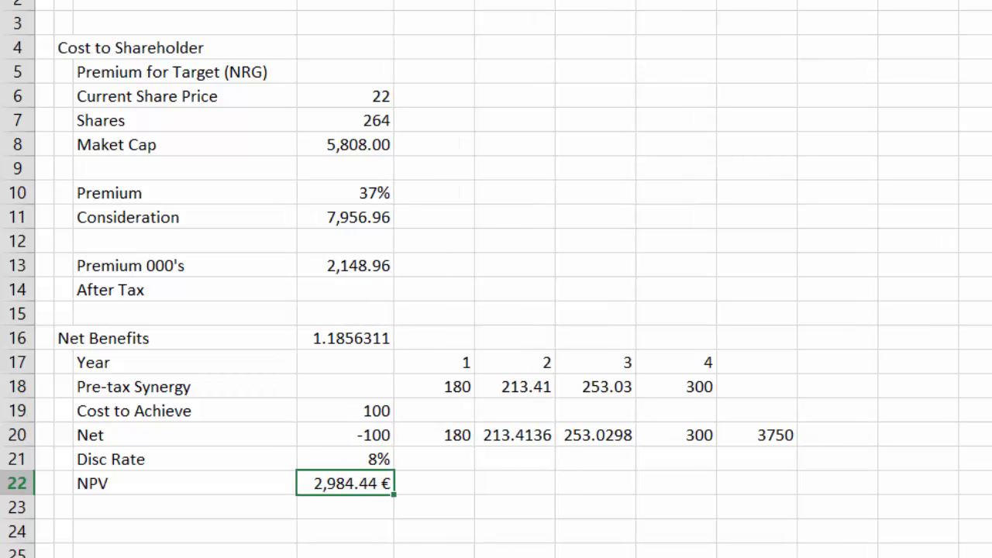
Test a 10% discount rate, then restore it to 8%.
key("Left")
key("Up")
key("Up")
key("Down")
left_click(345, 459)
type("10")
key("Return")
key("Up")
left_click(185, 458)
left_click(345, 458)
type("8")
key("Return")
Remove the euro currency format so the NPV shows 2,984.44.
key("ctrl+shift+1")
left_click(345, 507)
left_click(344, 483)
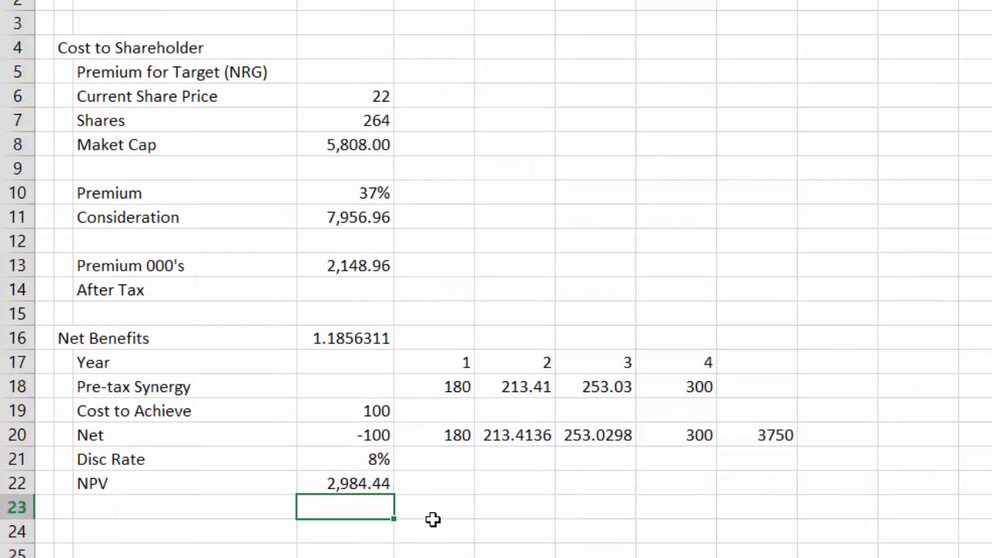
key("Down")
key("Left")
key("Left")
key("Right")
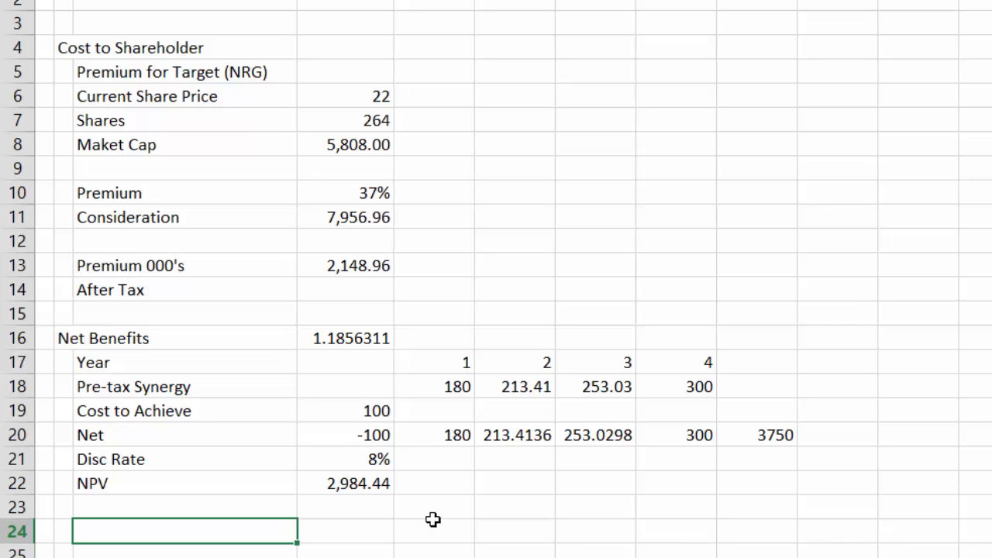
Format the Net and Pre-tax Synergy values with two decimals.
key("Up")
key("Up")
key("Up")
key("Up")
key("Right")
key("Right")
key("Left")
key("ctrl+shift+Right")
key("ctrl+shift+1")
key("Up")
key("Up")
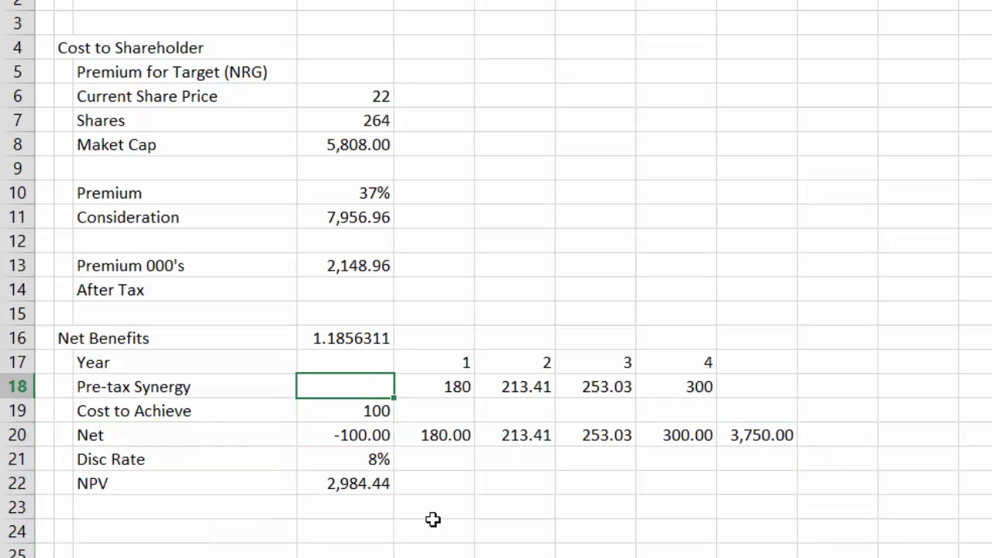
key("shift+Right")
key("shift+Right")
key("shift+Right")
key("shift+Right")
key("ctrl+shift+1")
key("Down")
Show the Cost to Achieve value as 100.00.
key("Down")
key("Down")
key("Down")
key("Down")
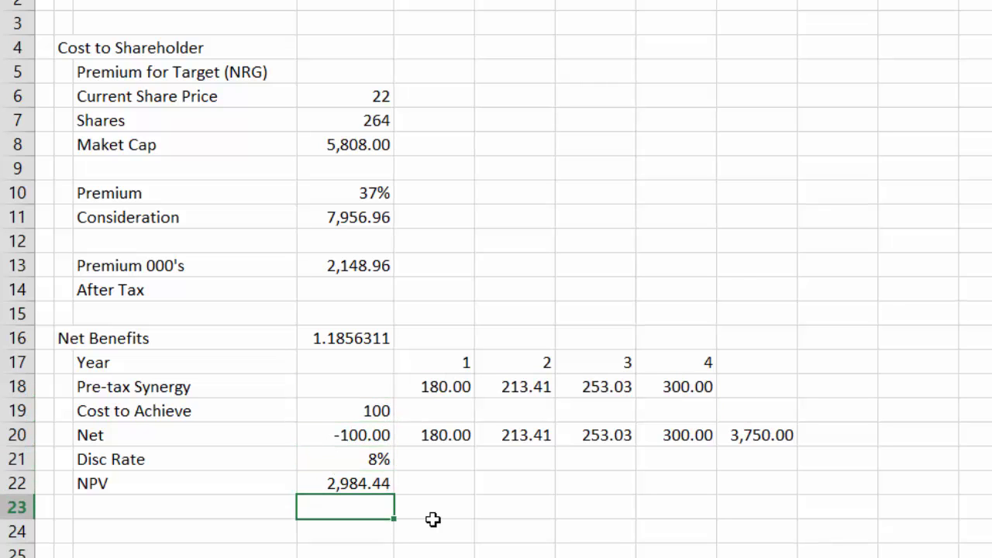
key("Down")
key("Left")
key("Left")
key("Right")
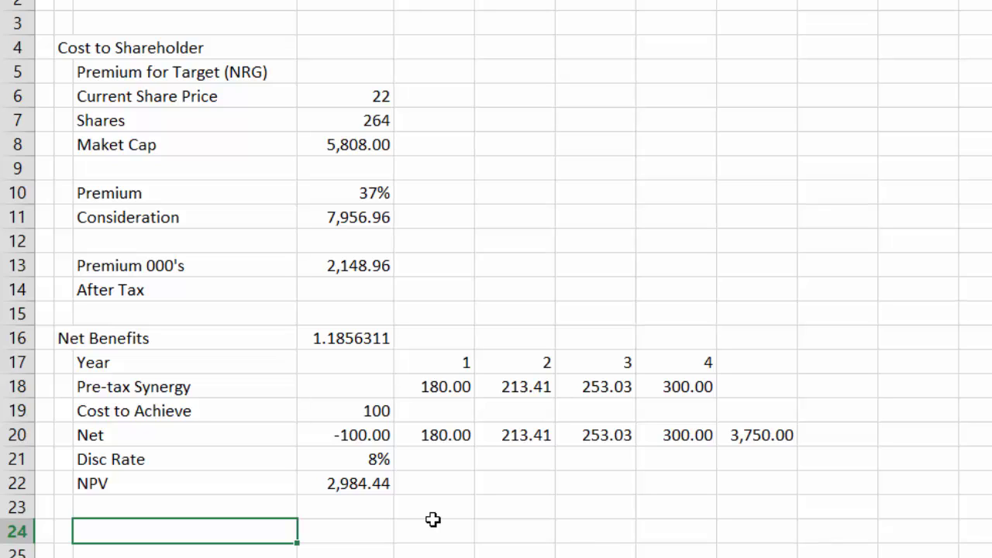
key("Up")
key("Up")
key("Up")
key("Up")
key("Up")
key("Up")
key("Right")
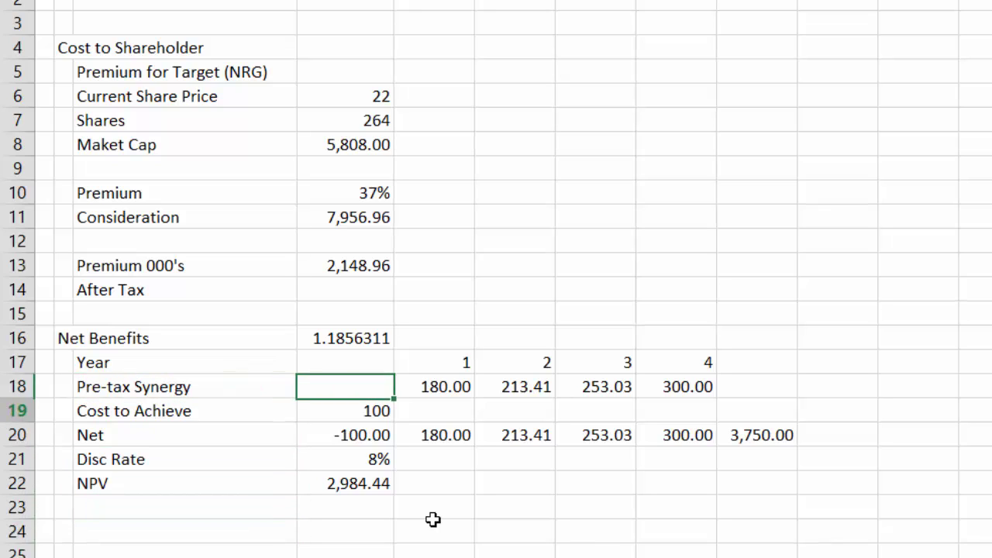
key("Down")
key("ctrl+shift+1")
key("Down")
key("Down")
key("Down")
key("Down")
key("Left")
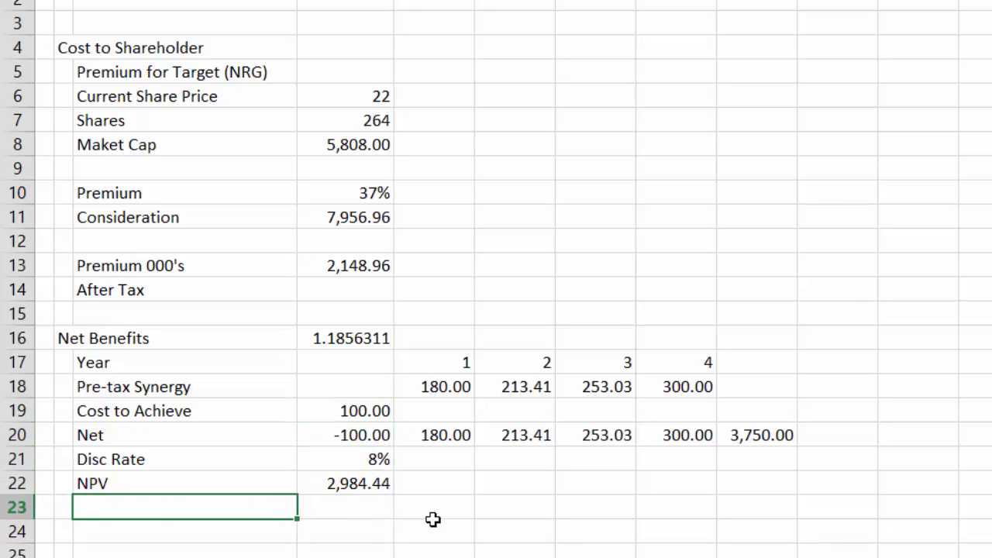
Add a Transaction Costs label in C23 with a value of 500 beside it.
type("Transactin")
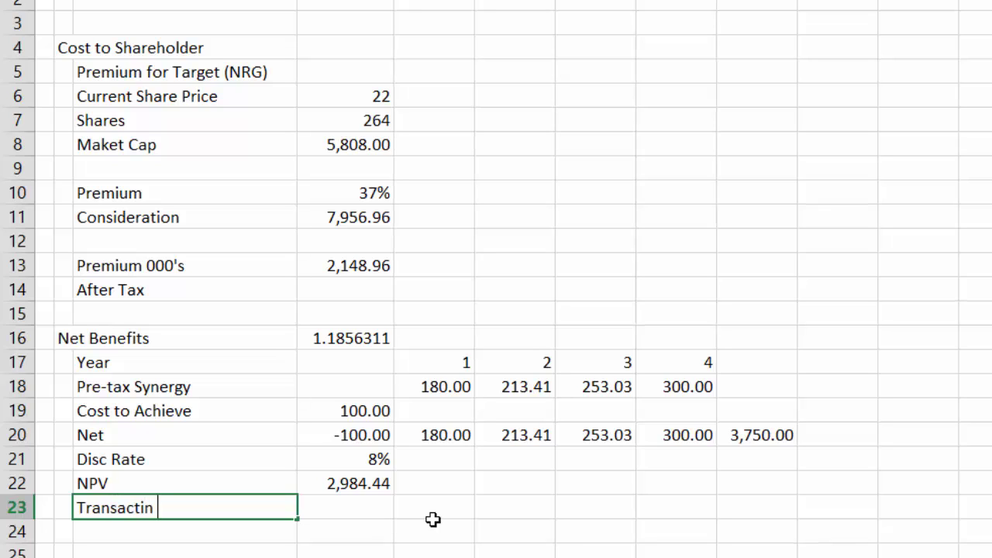
key("BackSpace")
key("BackSpace")
type("on Costs")
key("Return")
key("Up")
key("Right")
key("Left")
type("500")
key("Return")
Make the transaction cost negative, showing -500.00 with two decimals.
key("Up")
key("ctrl+shift+1")
key("F2")
key("Left")
key("Left")
key("Left")
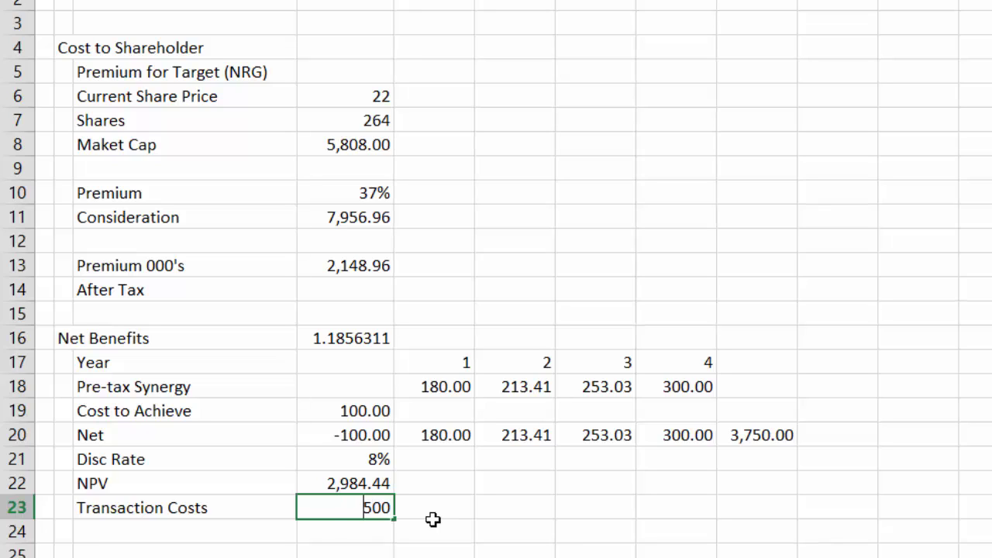
type("-")
key("Return")
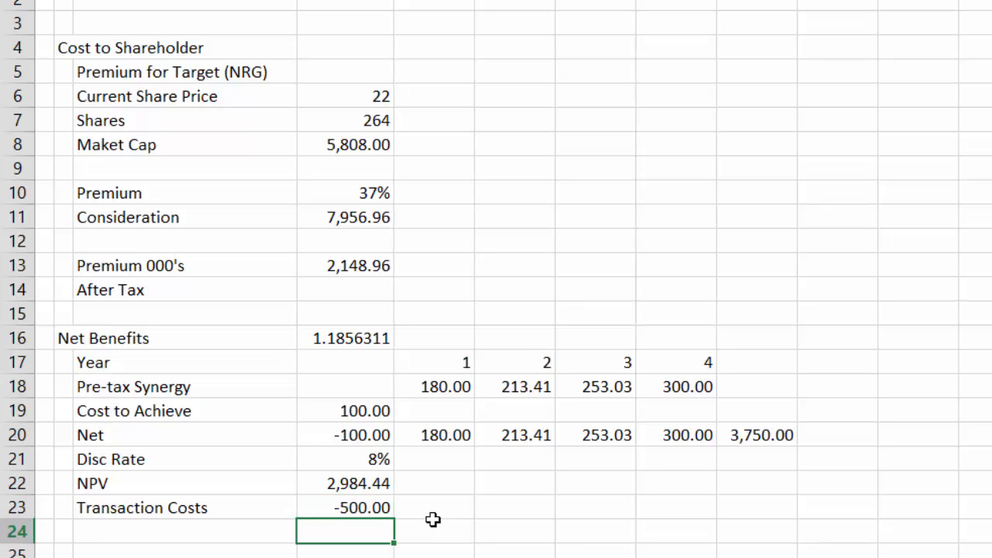
AutoSum NPV and transaction costs into D24 (2,484.44) and label the row Net Pre-tax.
key("Up")
key("Up")
key("shift+Down")
key("shift+Down")
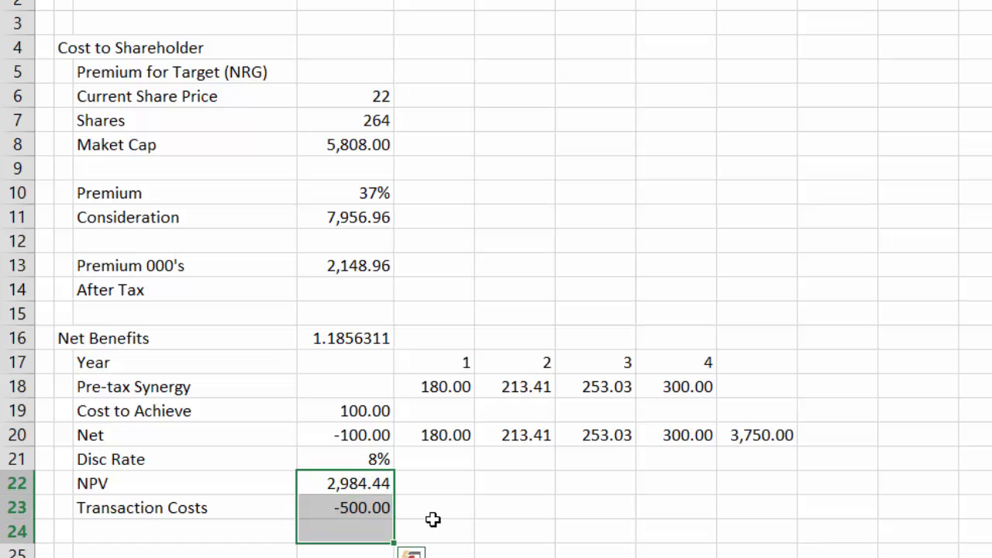
key("alt+equal")
key("Down")
key("Down")
key("Left")
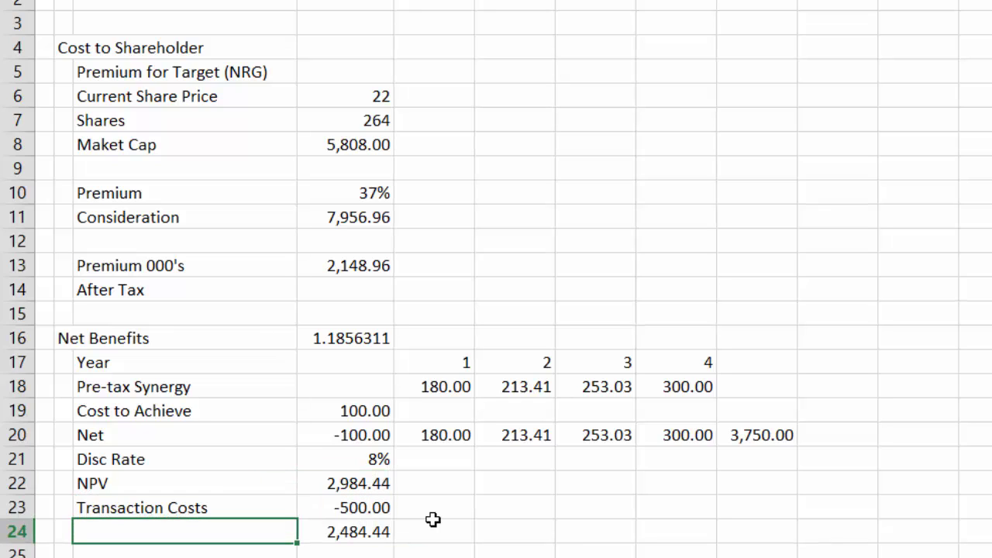
type("Net Pre-tax")
Commit the Net Pre-tax label and type 'After Tax Synergies' in C30.
key("Return")
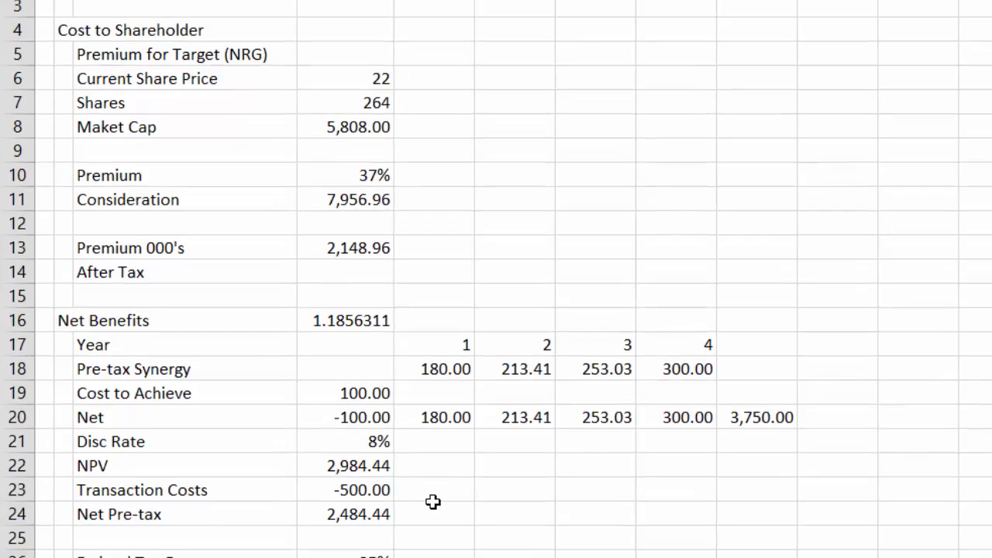
type("After Tax Synergies")
Enter =D24*(1-D28) beside After Tax Synergies, giving 1,550.29 in Comma Style.
key("Return")
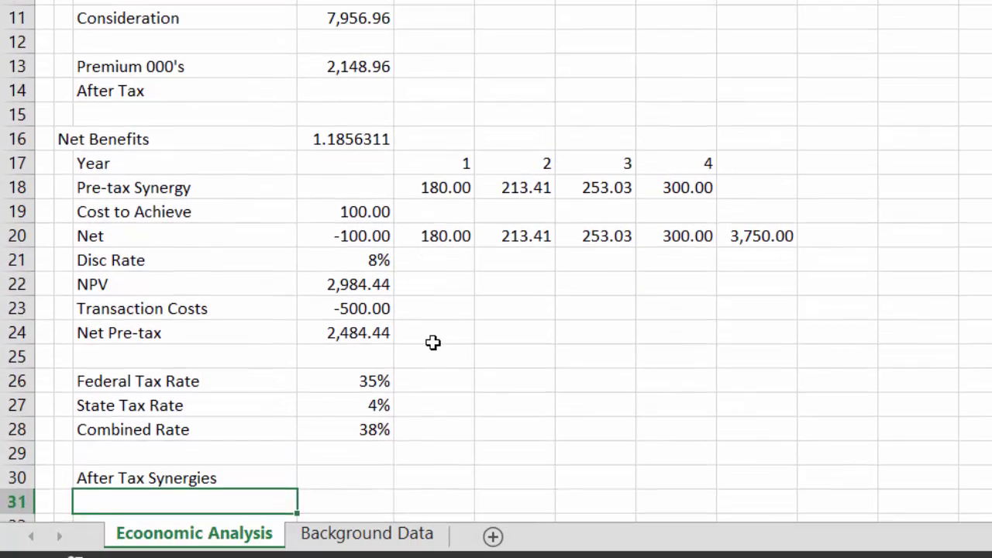
key("Up")
key("Right")
type("=")
key("Up")
key("Up")
key("Up")
key("Up")
key("Up")
key("Up")
type("*")
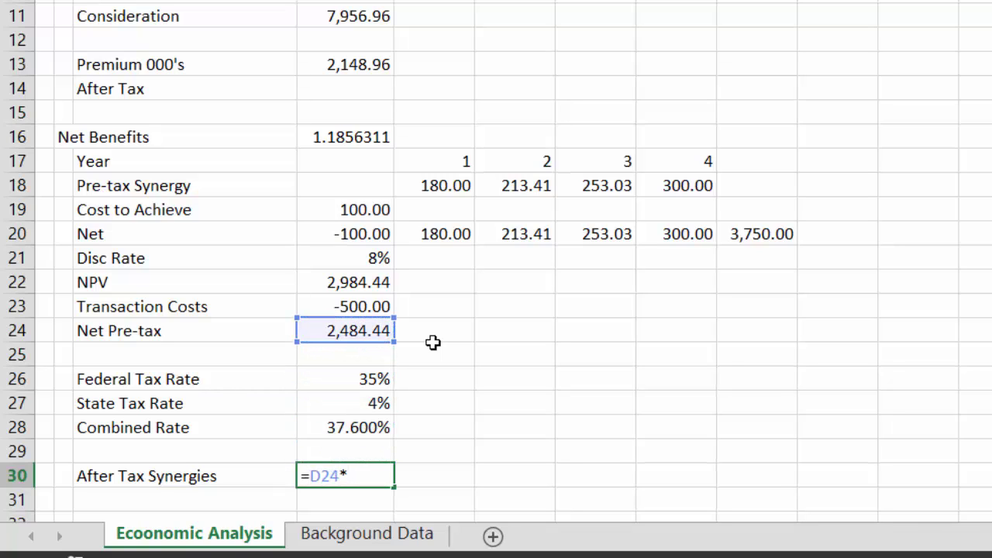
type("*")
key("BackSpace")
type("(1-")
key("Up")
key("Up")
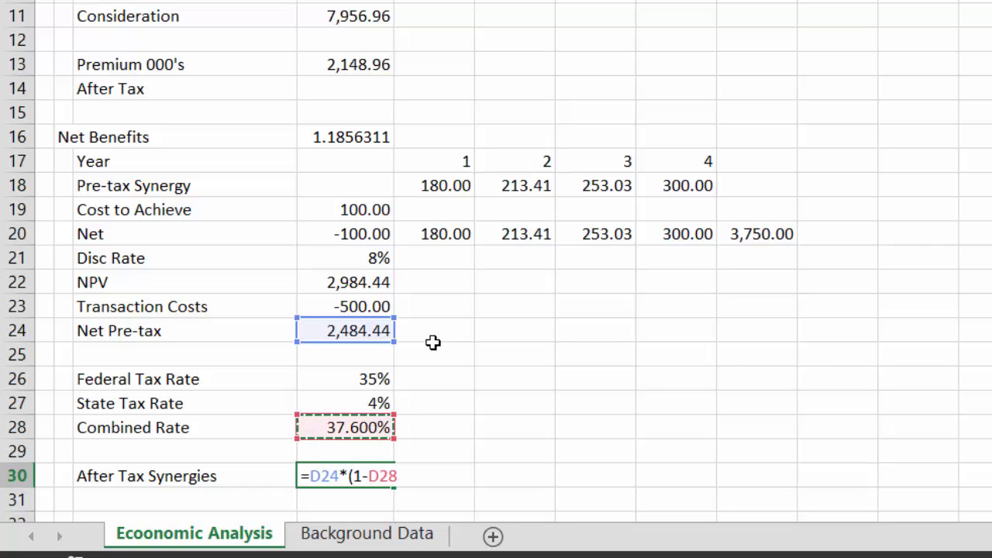
type(")")
key("Return")
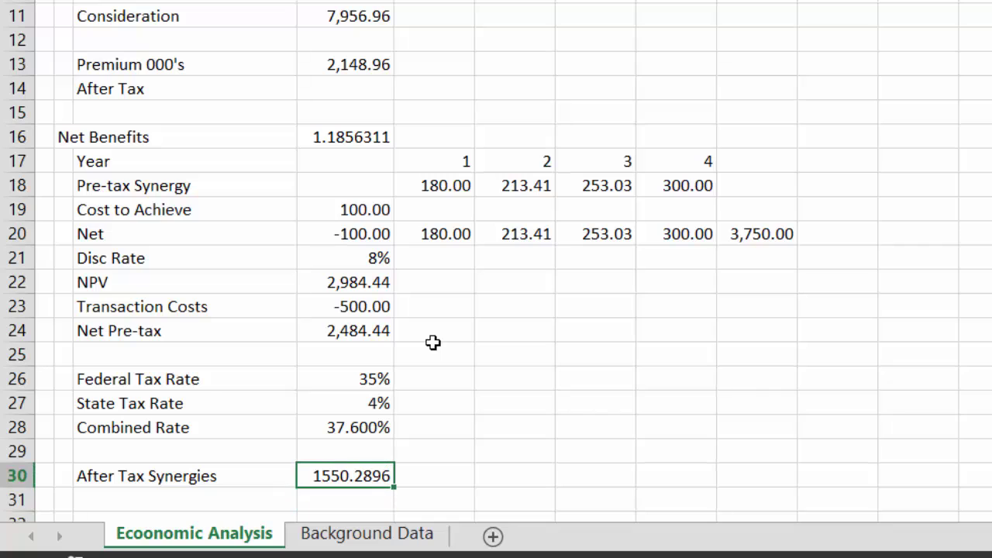
key("ctrl+shift+1")
Review the column D values between the tax rates, Premium 000's and After Tax Synergies.
key("Down")
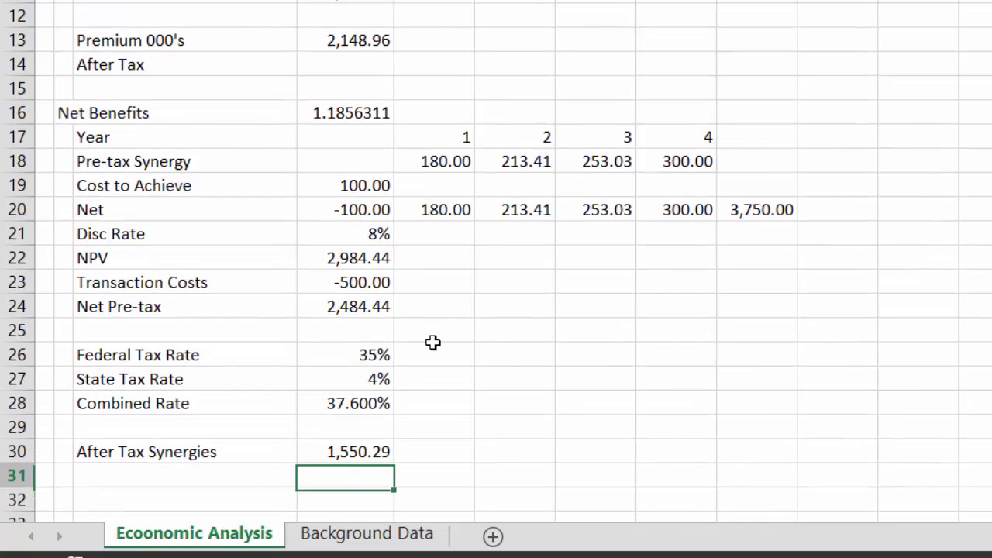
key("Up")
key("Up")
key("Up")
key("Up")
key("Up")
key("Up")
key("Up")
key("Up")
key("Up")
key("Up")
key("Up")
key("Up")
key("Up")
key("Up")
key("Up")
key("Up")
key("Up")
key("Up")
key("Up")
key("Down")
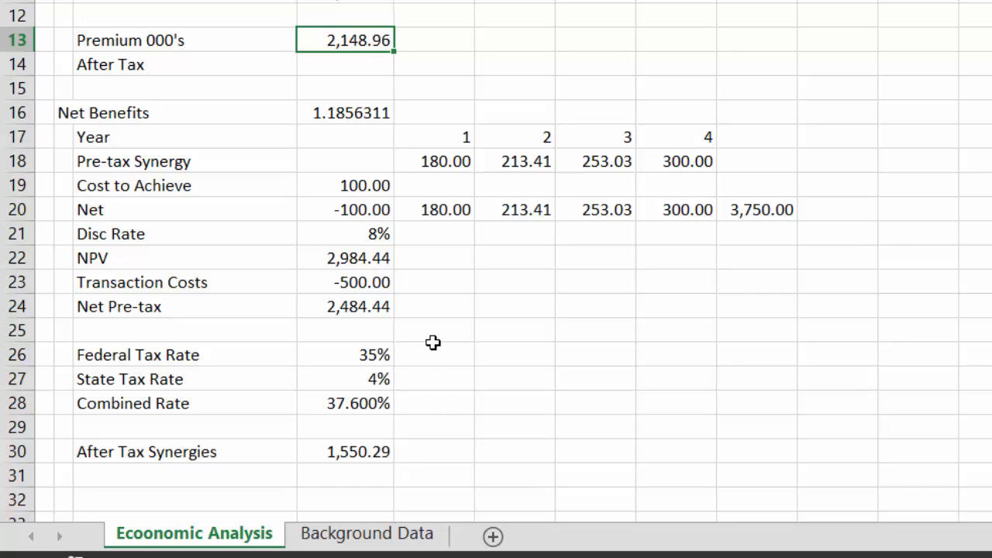
key("Down")
key("Down")
key("Down")
key("Down")
key("Down")
key("Down")
key("Down")
key("Down")
key("Down")
key("Down")
key("Down")
key("Down")
key("Down")
key("Down")
key("Down")
key("Down")
key("Down")
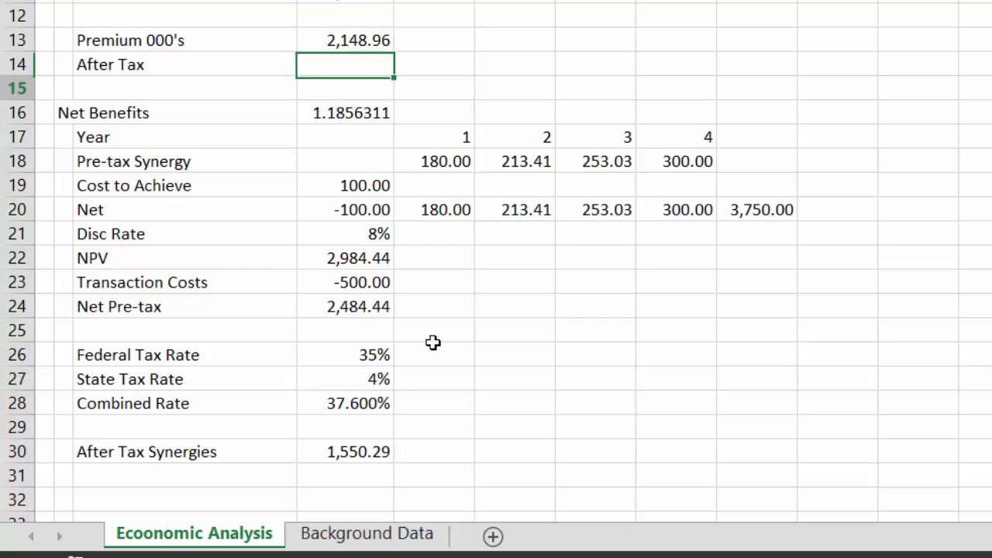
key("Up")
key("Up")
key("Up")
key("Up")
key("Up")
key("Up")
key("Up")
key("Up")
key("Up")
key("Up")
key("Up")
key("Up")
key("Up")
key("Up")
key("Up")
key("Up")
key("Up")
key("Up")
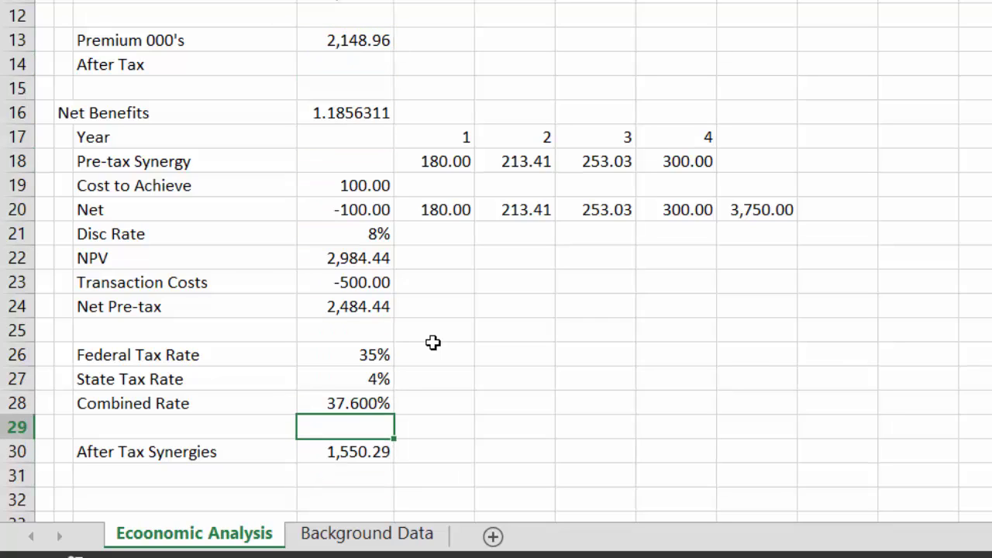
key("Down")
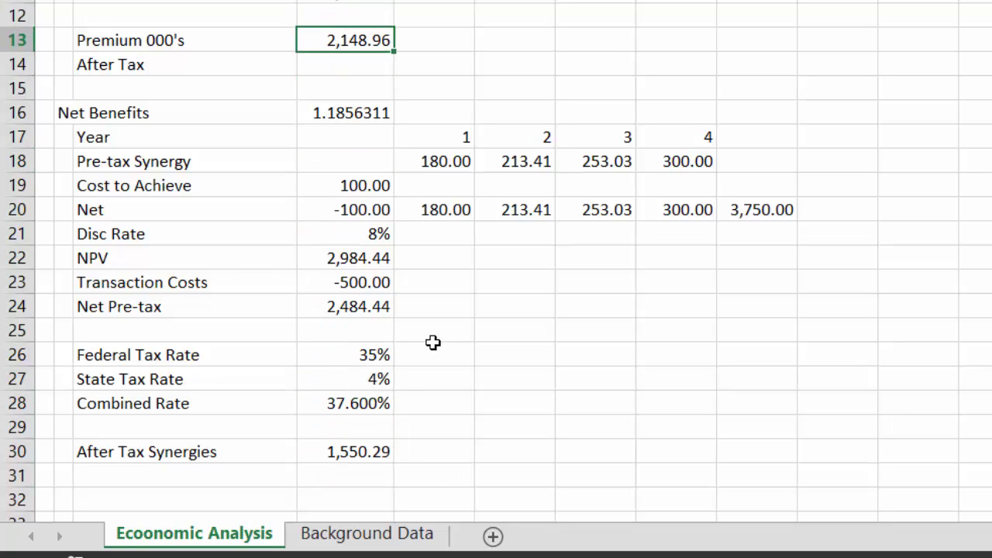
key("Down")
key("Down")
key("Down")
key("Down")
key("Down")
key("Down")
key("Down")
key("Down")
key("Down")
key("Down")
key("Down")
key("Down")
key("Down")
key("Down")
key("Down")
key("Down")
key("Down")
key("Down")
key("Down")
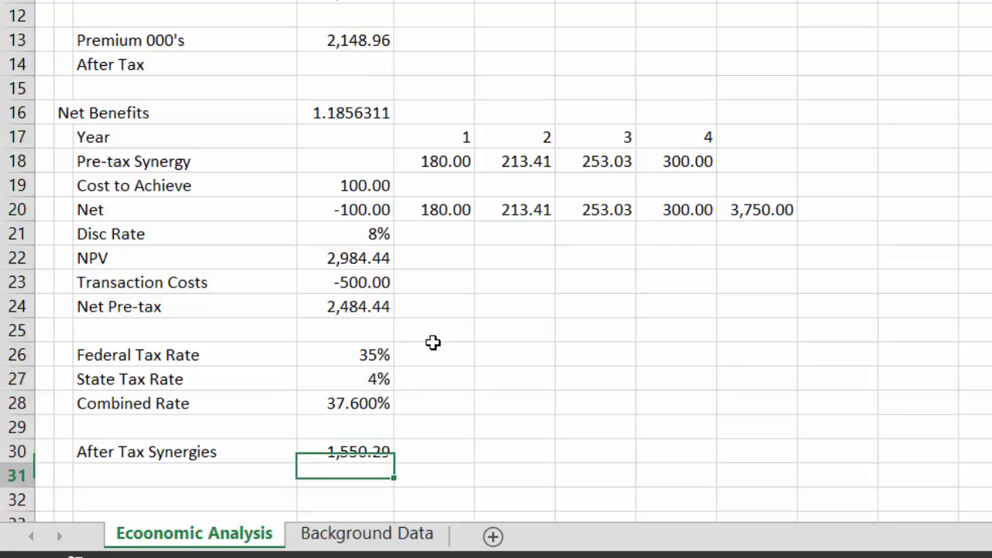
Add a Net Economic Cost row in C32 with =D30-D13, giving -598.67.
key("Left")
type("Net Economic Coas")
key("BackSpace")
key("BackSpace")
type("st")
key("Return")
key("Up")
key("Right")
type("=")
key("Up")
key("Up")
type("-")
key("Up")
key("Up")
key("Up")
key("Up")
key("Up")
key("Up")
key("Up")
key("Up")
key("Up")
key("Up")
key("Up")
key("Up")
key("Up")
key("Up")
key("Up")
key("Up")
key("Up")
key("Up")
key("Up")
key("Up")
key("Down")
key("Return")
Box the Net Economic Cost label and value with an outline border.
key("Up")
key("Left")
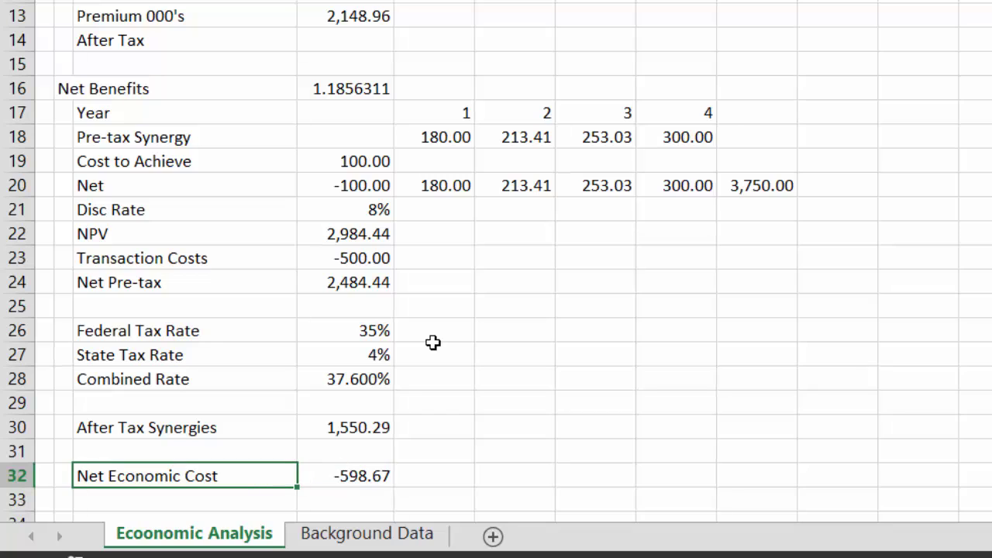
key("shift+Right")
key("shift+Right")
key("shift+Left")
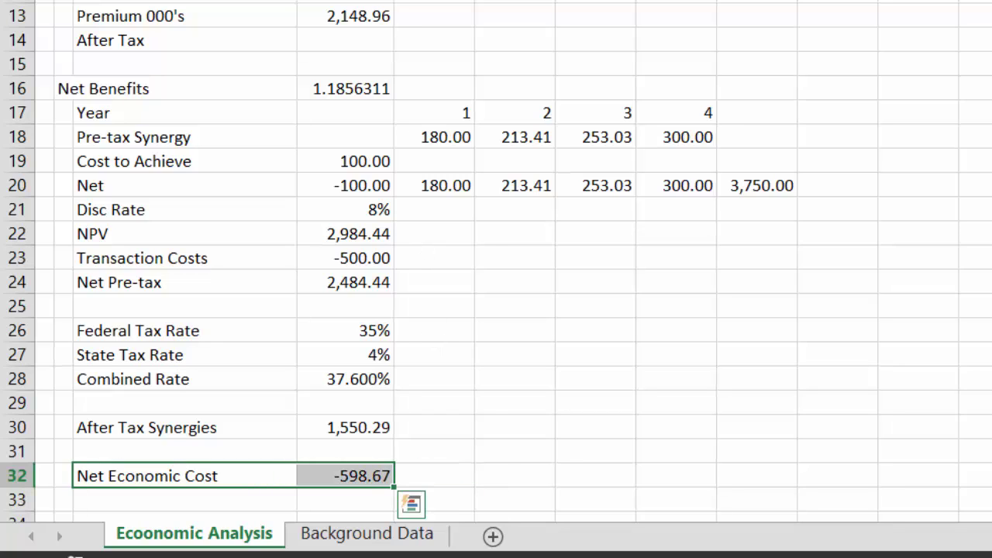
key("alt+h")
key("b")
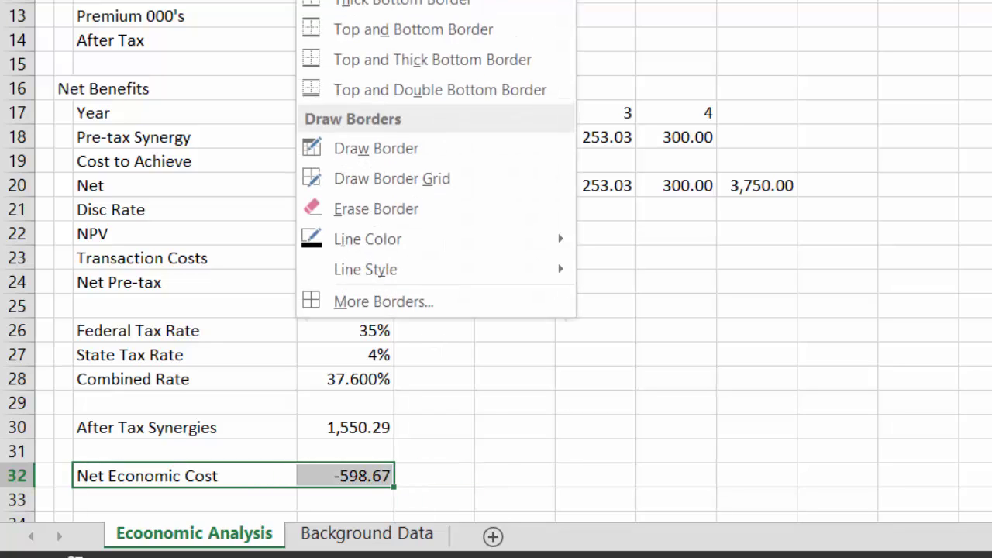
key("h")
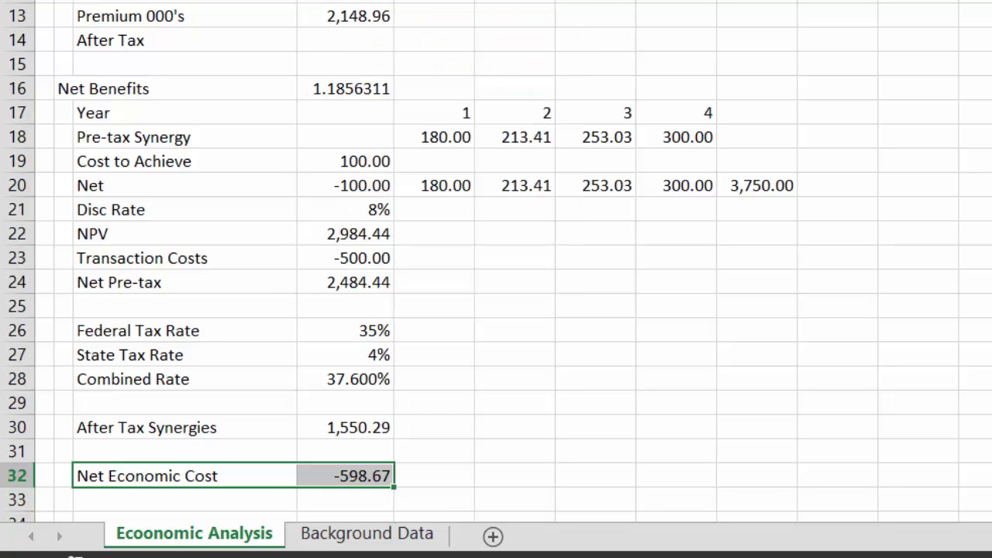
key("Up")
key("Up")
key("Up")
key("Up")
key("Up")
key("Up")
key("Up")
key("Up")
key("Up")
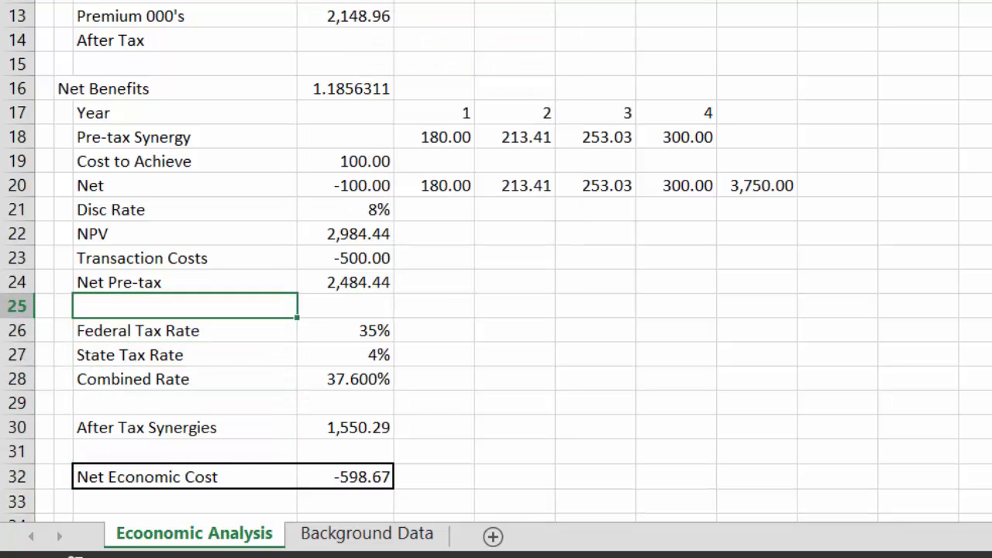
key("Right")
key("Down")
key("Up")
key("Up")
key("Up")
key("Up")
key("Up")
key("Up")
key("Up")
key("Up")
key("Up")
key("Up")
key("Up")
key("Up")
key("Up")
key("Up")
key("Up")
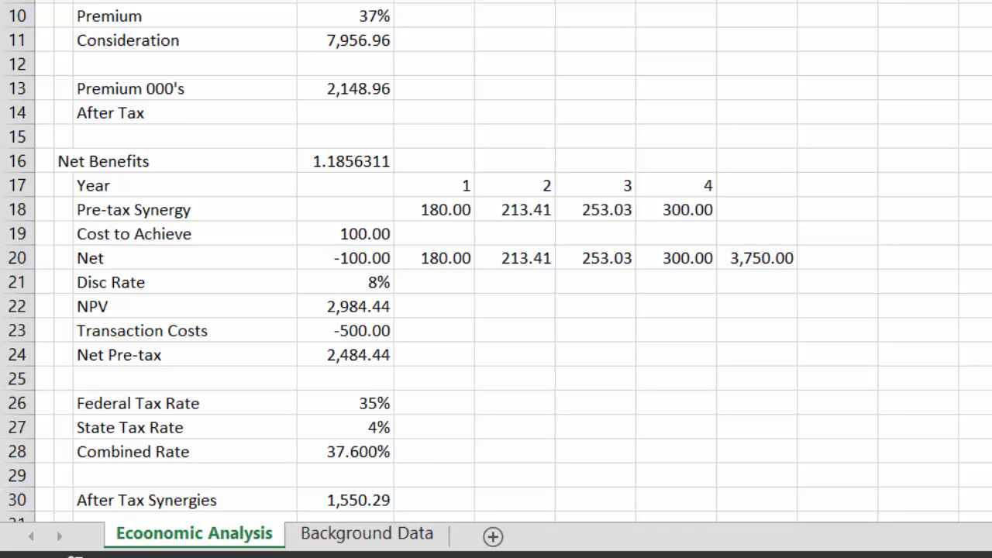
Delete the Premium and Consideration rows and move the 1.1856311 factor above year 4.
key("ctrl+minus")
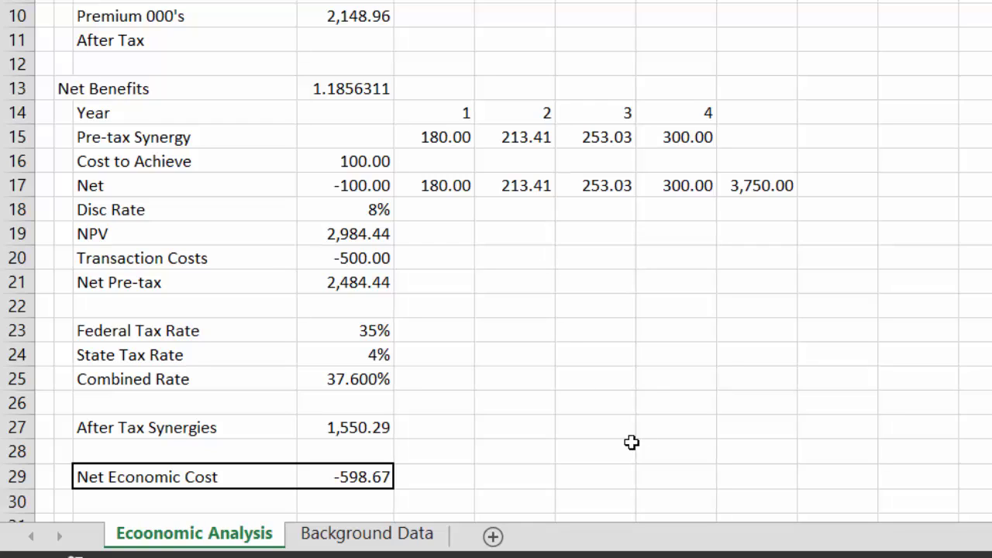
left_click(369, 85)
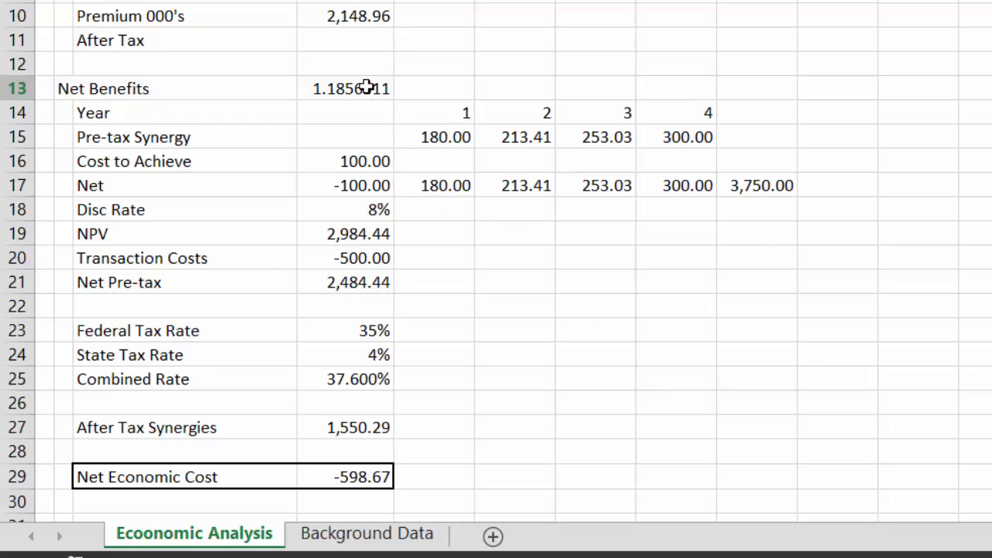
key("ctrl+c")
key("Right")
key("Right")
key("Right")
key("Right")
key("ctrl+v")
Label C13 'Growt Rate' and check the Net row values up to the 3,750.00 terminal value.
left_click(364, 133)
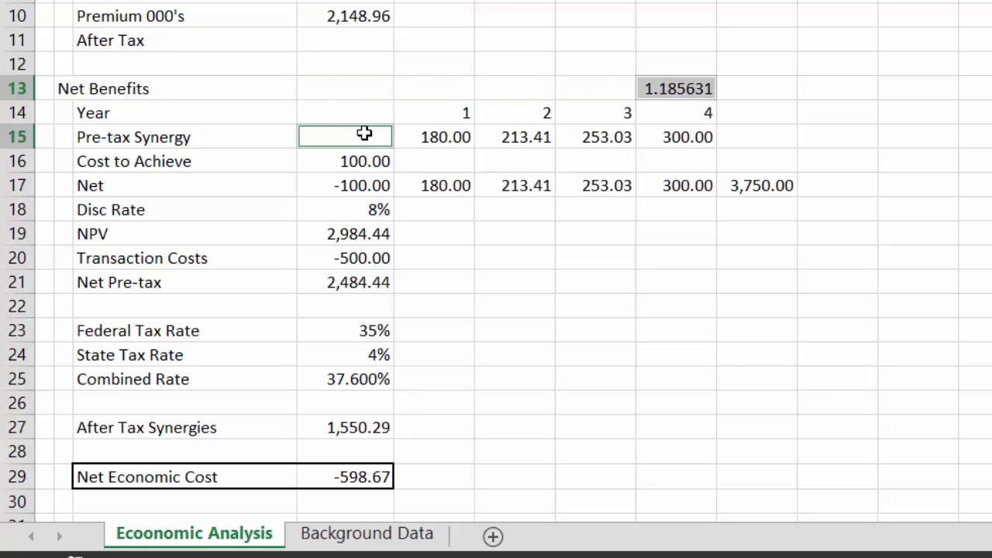
key("Up")
key("Up")
type("Gre")
key("BackSpace")
type("owt Rate")
key("Return")
key("Down")
key("Down")
key("Down")
key("Down")
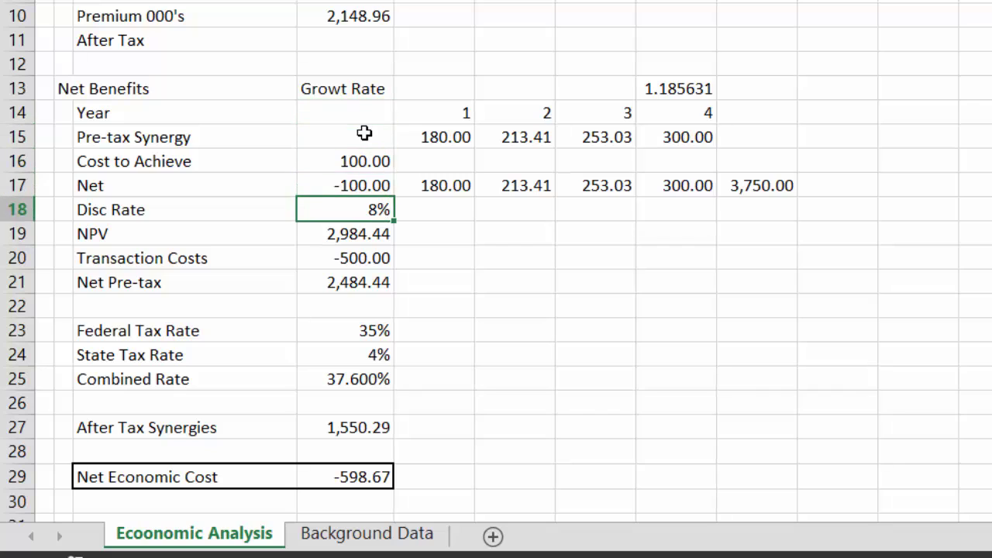
key("Up")
key("Up")
key("Down")
key("Right")
key("Right")
key("Right")
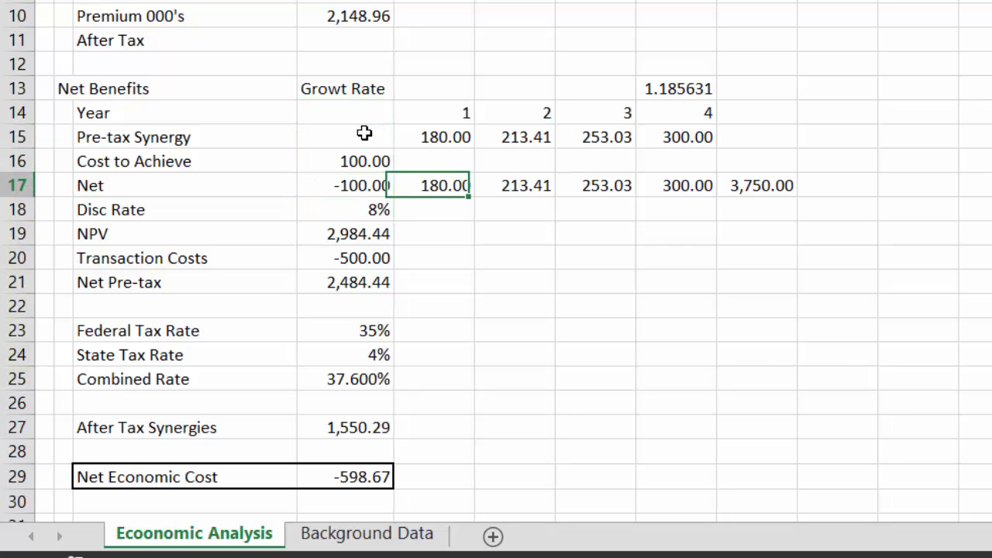
key("Right")
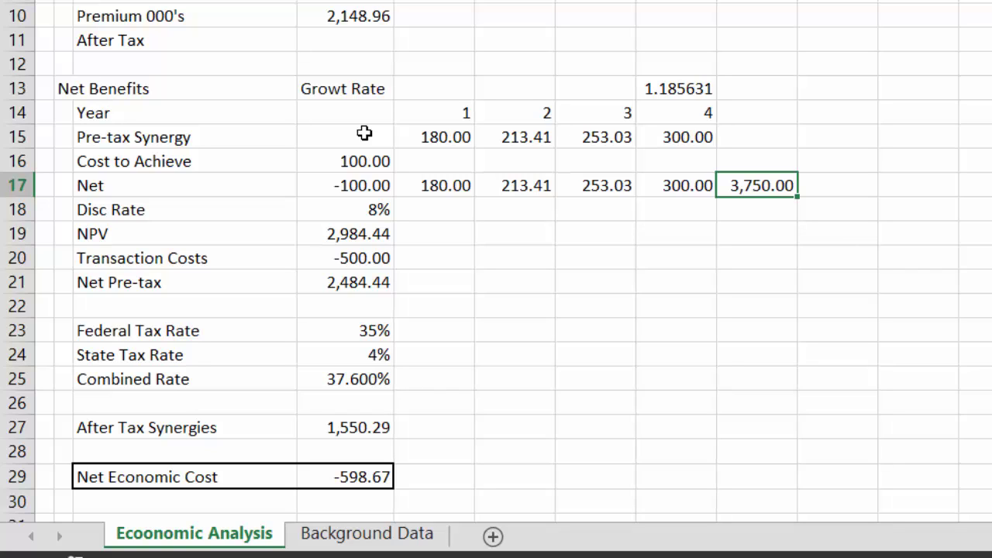
key("Left")
key("Left")
key("Left")
key("Left")
key("Left")
key("Left")
key("Left")
key("Left")
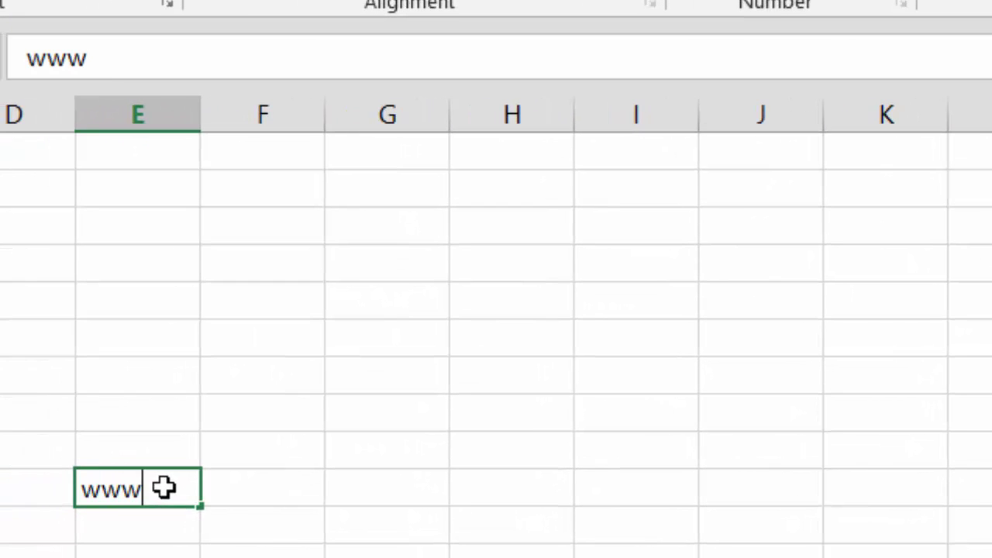
type("finance")
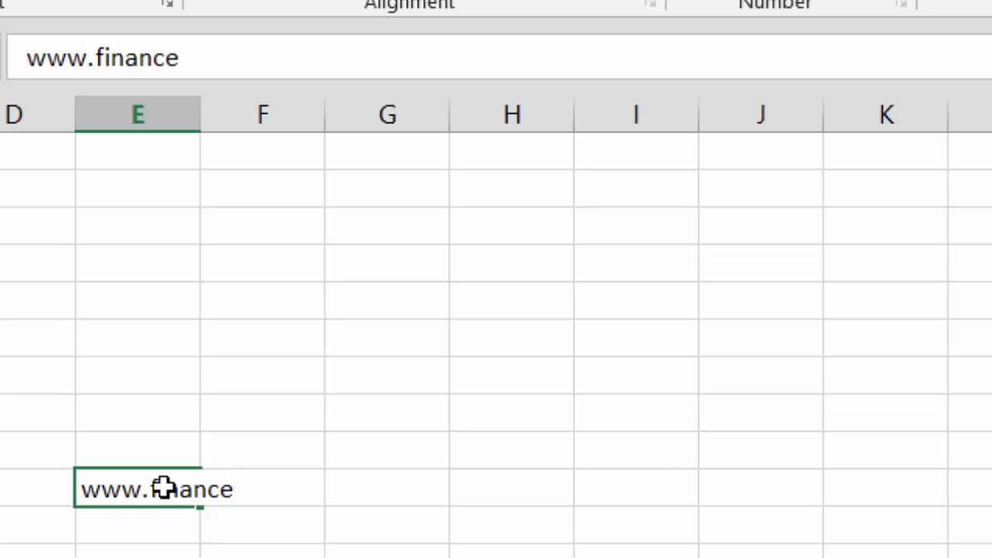
type("ene")
key("BackSpace")
type("nergyins")
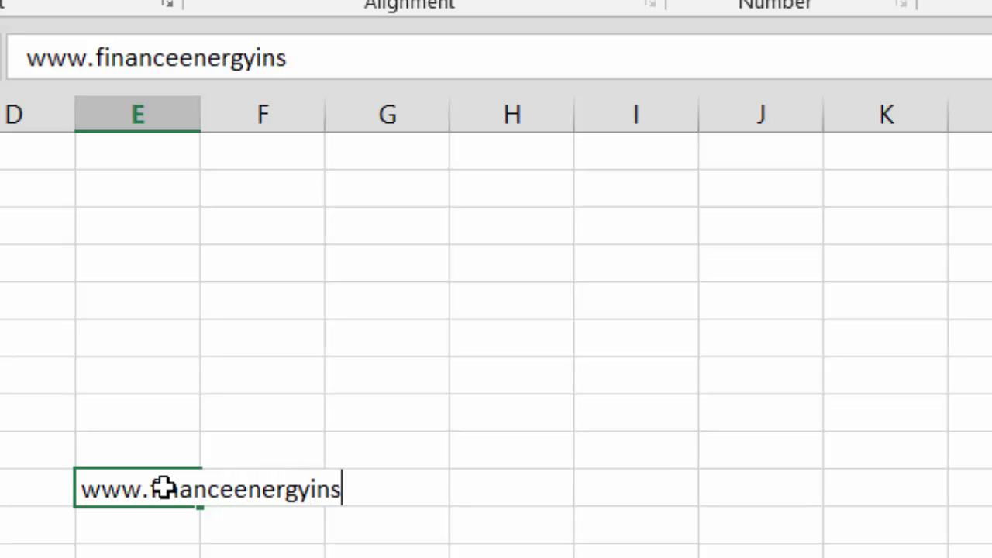
type("tit")
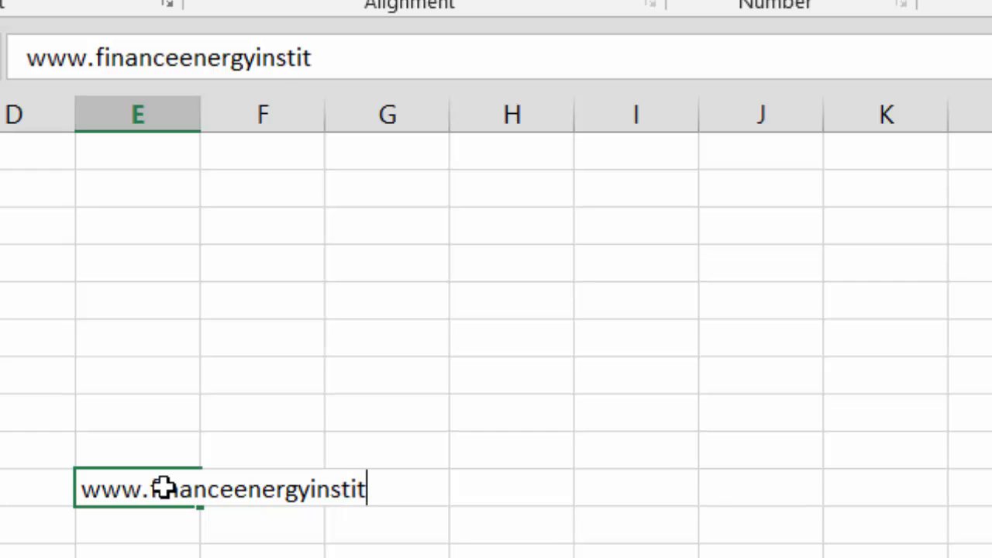
type("ute.c")
key("BackSpace")
type(".com")
key("Return")
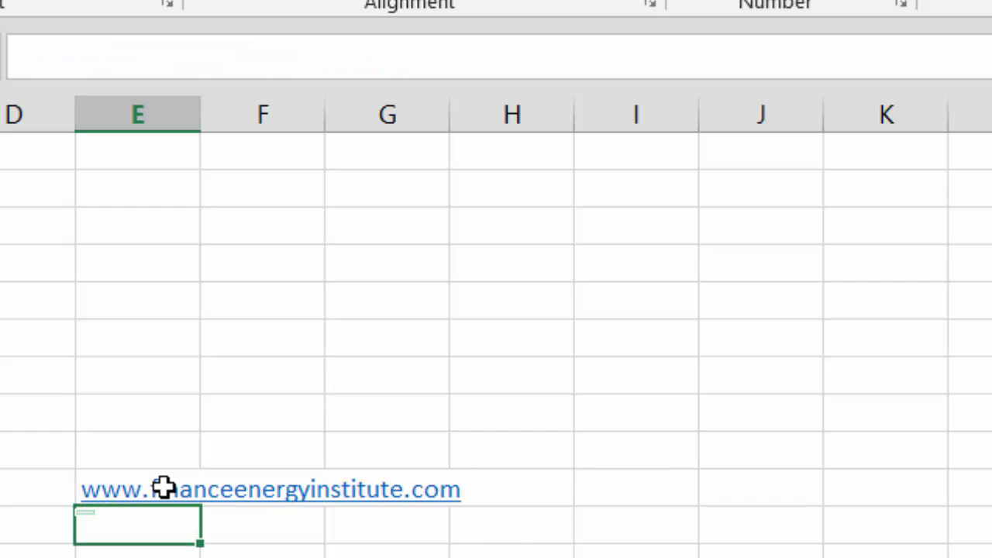
key("Up")
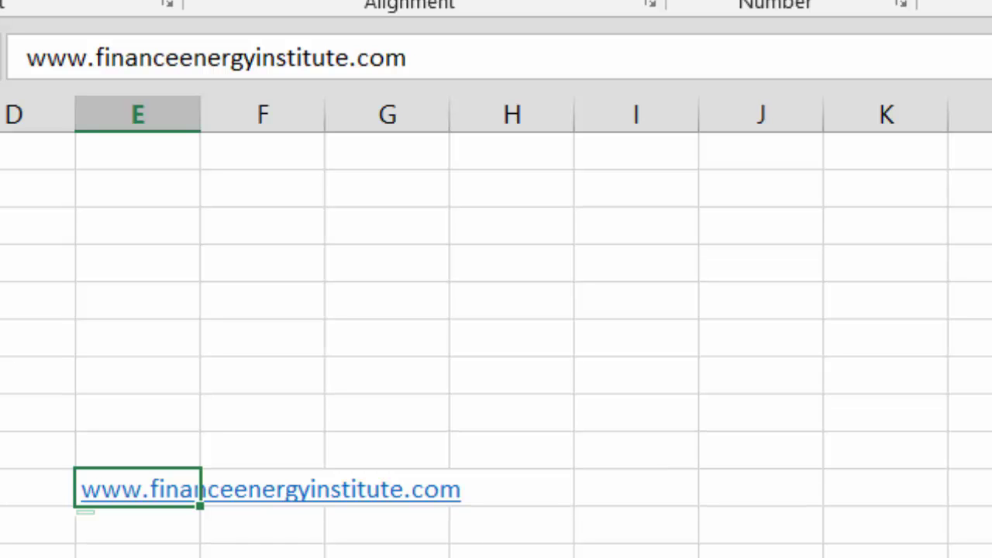
left_click(511, 551)
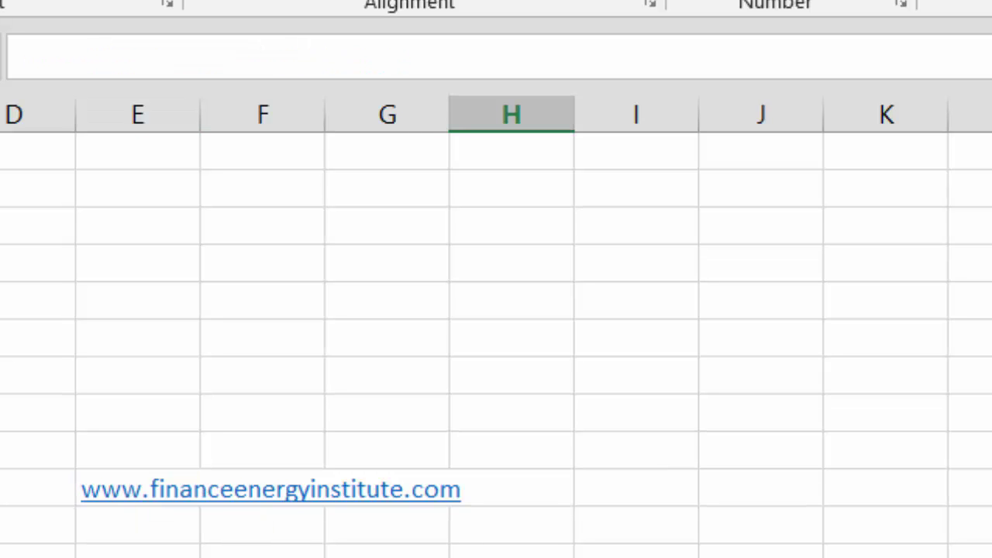